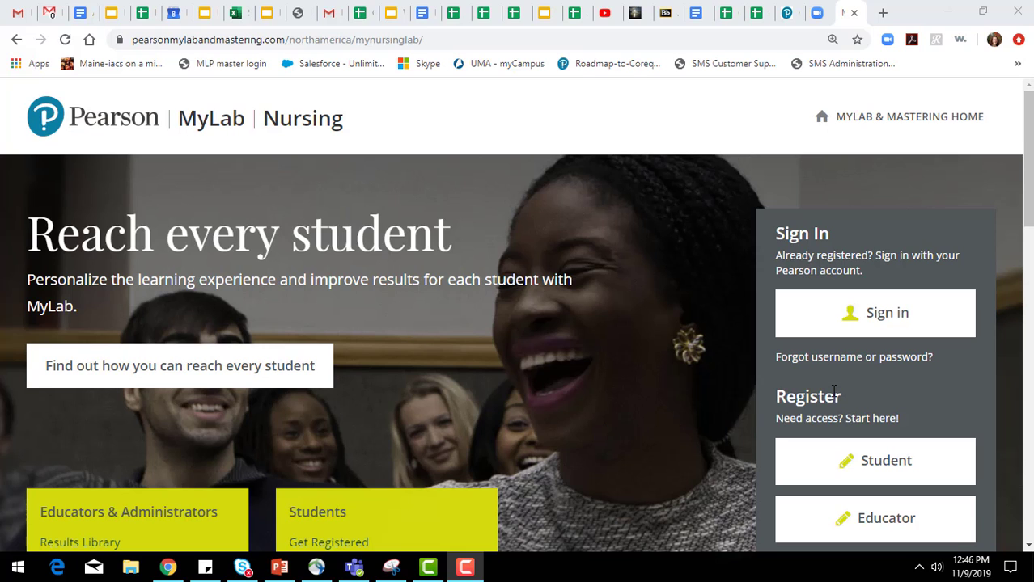
- Register as an educator who creates courses with an access code, and accept the license agreement
scroll(715, 448, down, 1)
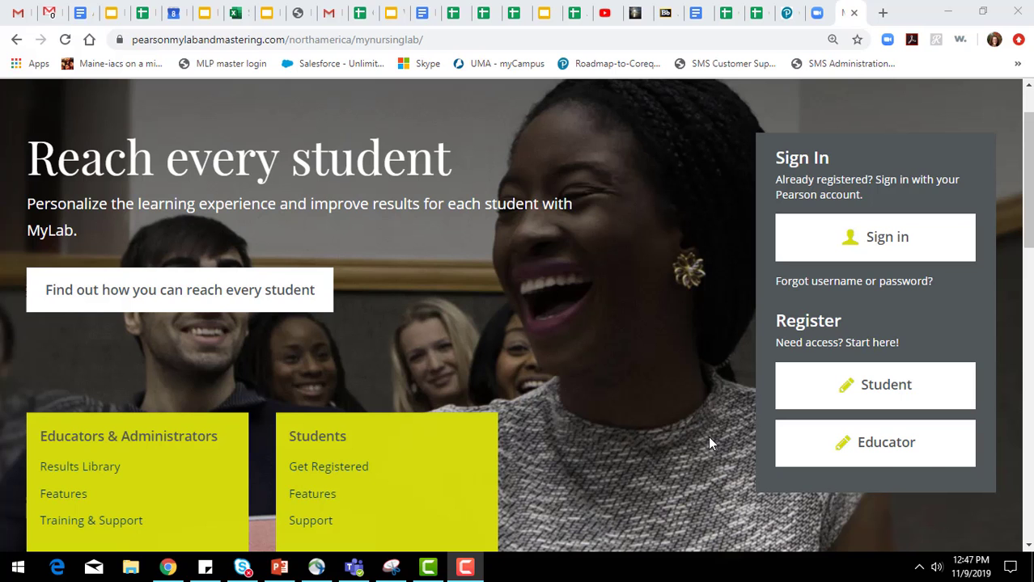
click(883, 446)
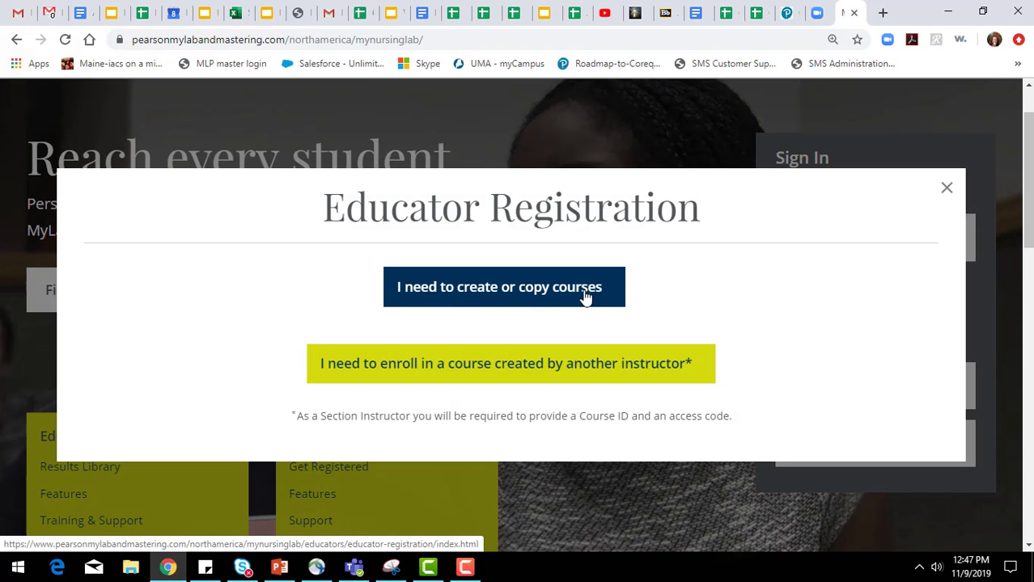
click(587, 297)
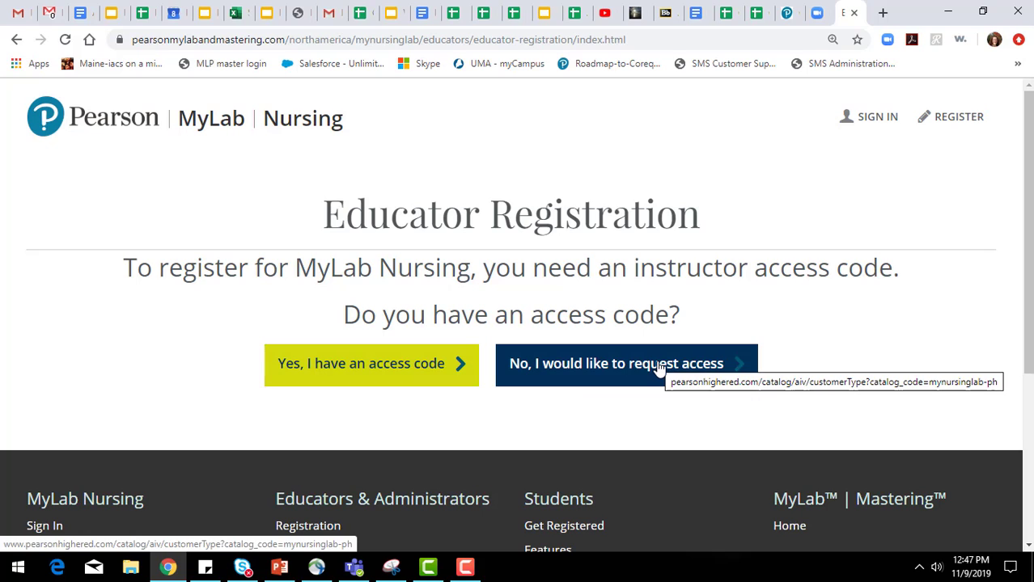
click(396, 368)
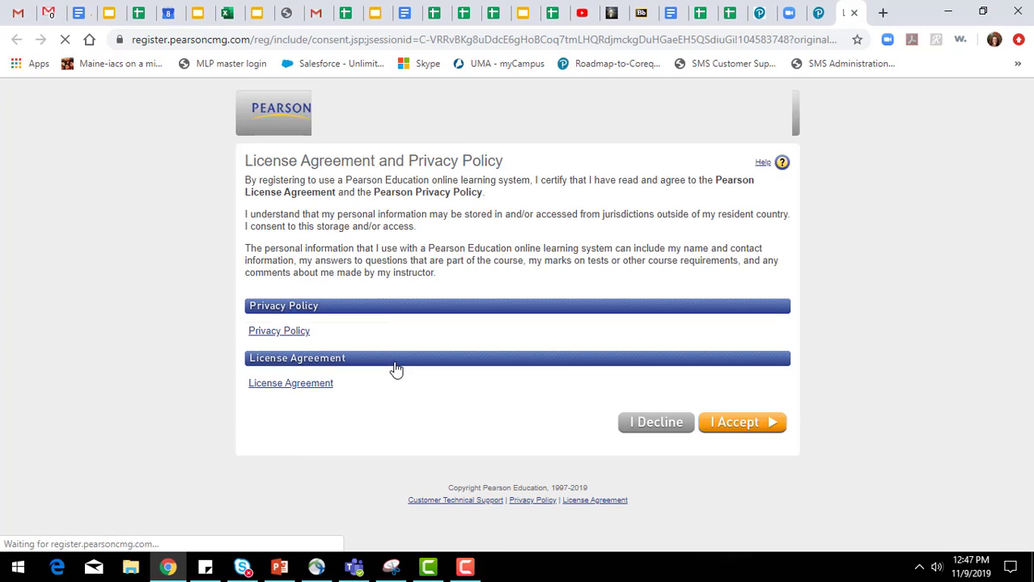
click(741, 429)
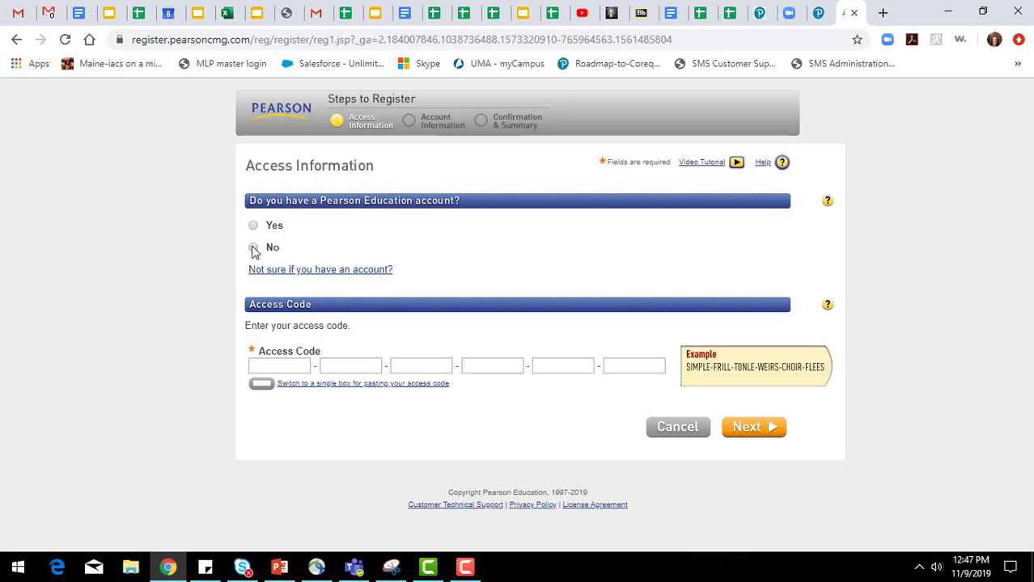
- Indicate there is no existing Pearson account
click(253, 248)
click(288, 287)
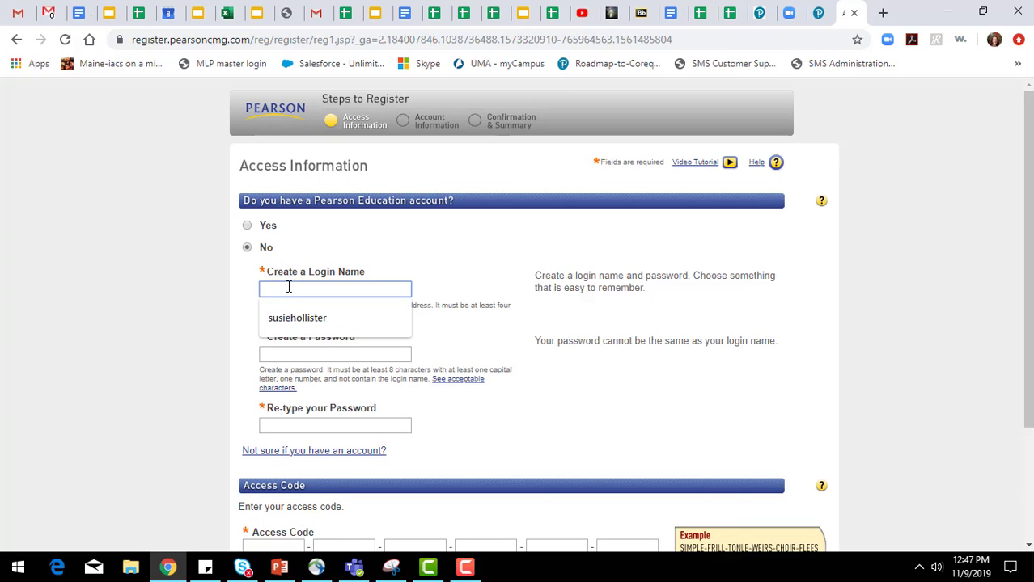
click(191, 301)
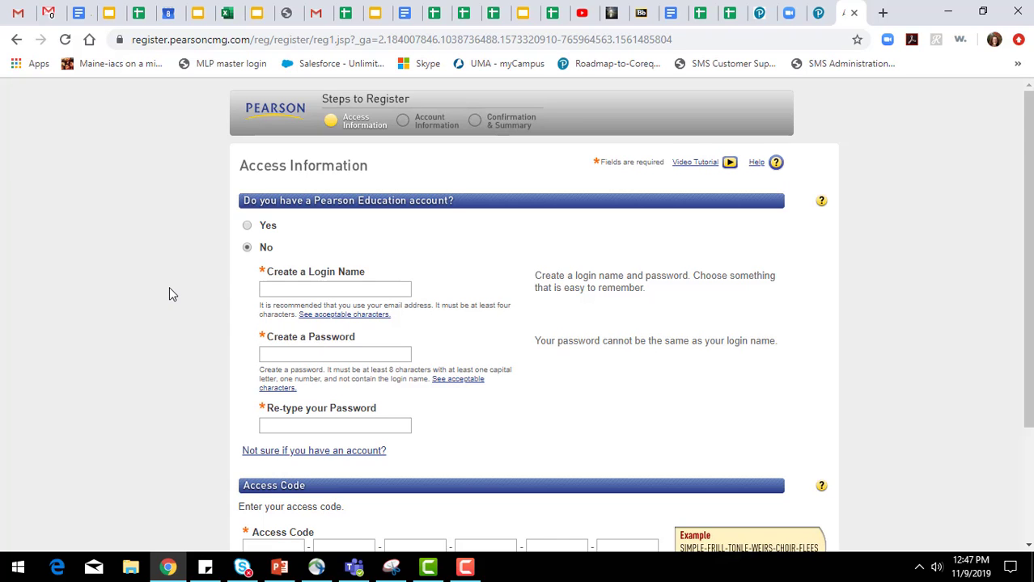
scroll(169, 293, down, 3)
- Paste the instructor access code into the single access-code field and continue
click(256, 409)
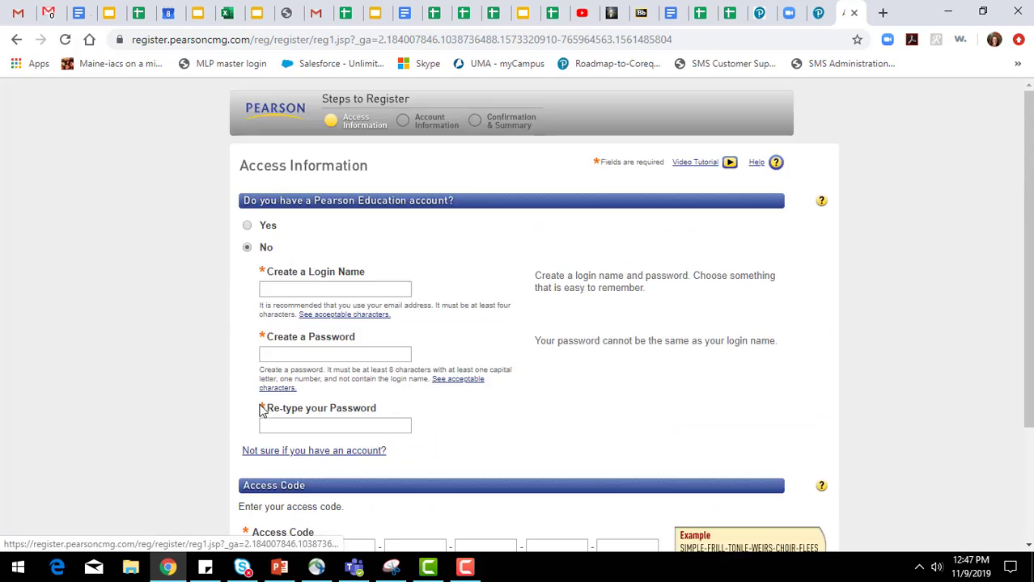
click(282, 391)
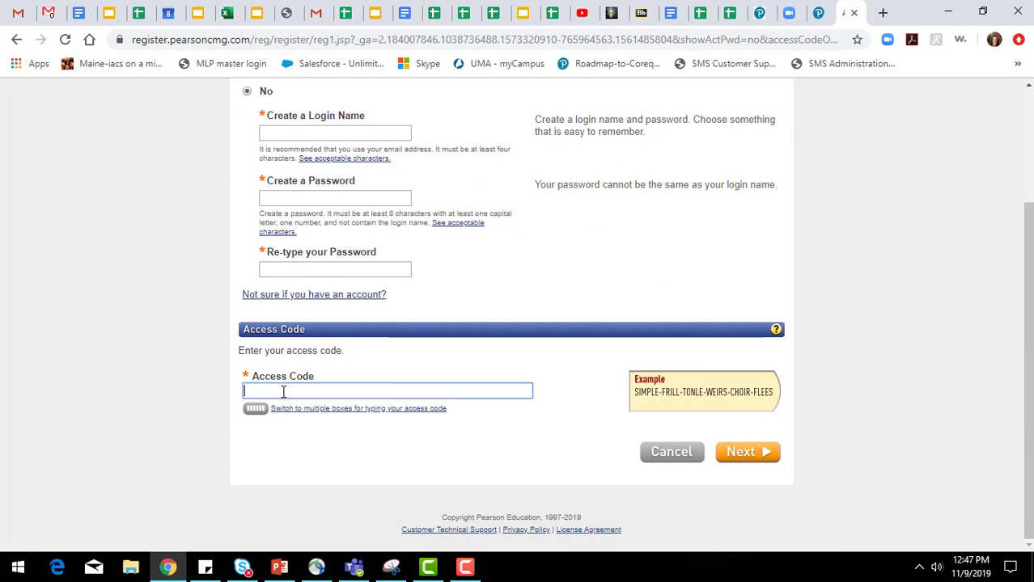
right_click(273, 391)
click(346, 275)
key(Return)
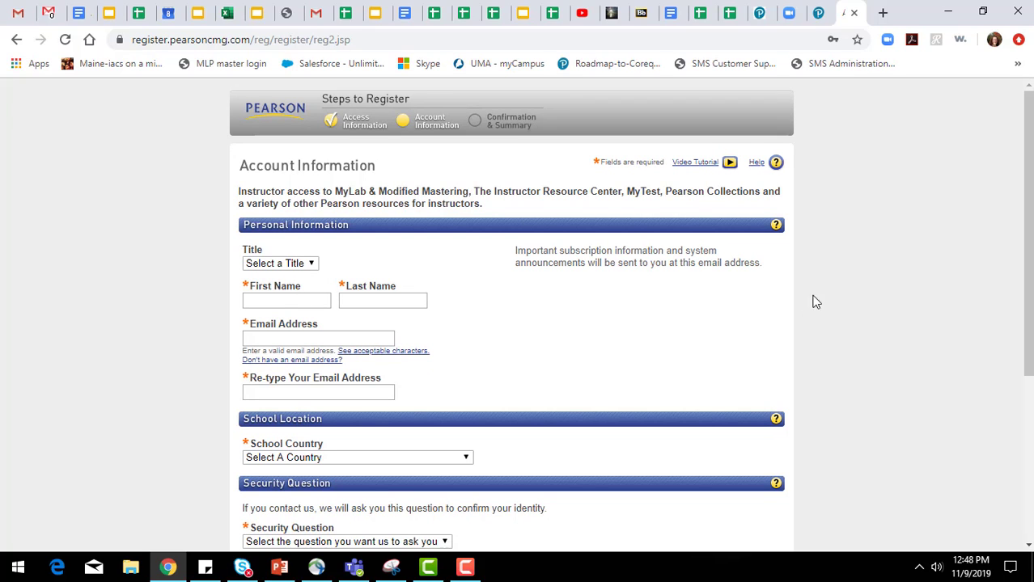
- Enter the instructor's first name, then type the e-mail address into both e-mail fields
click(288, 303)
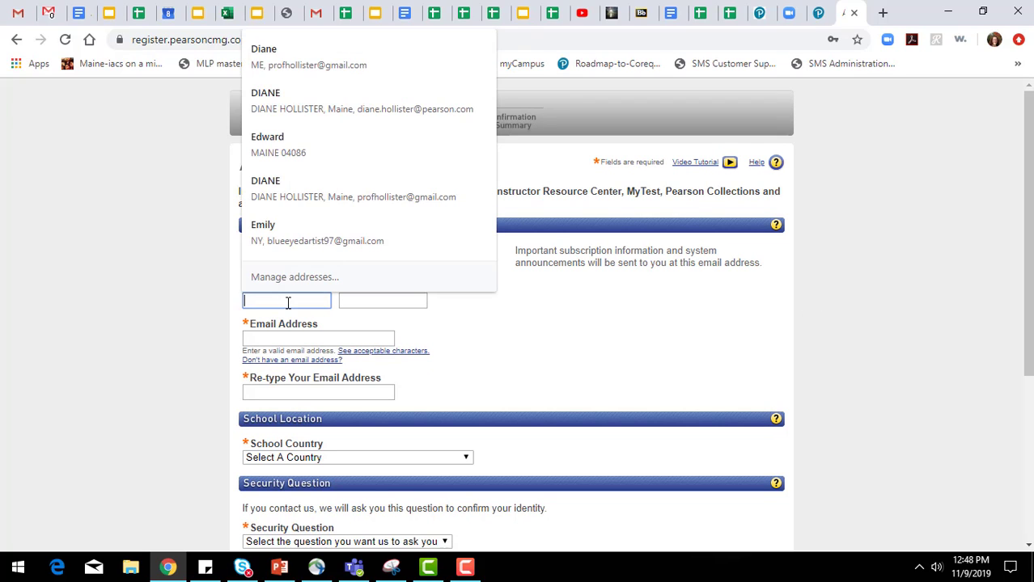
text(nursing)
key(Tab)
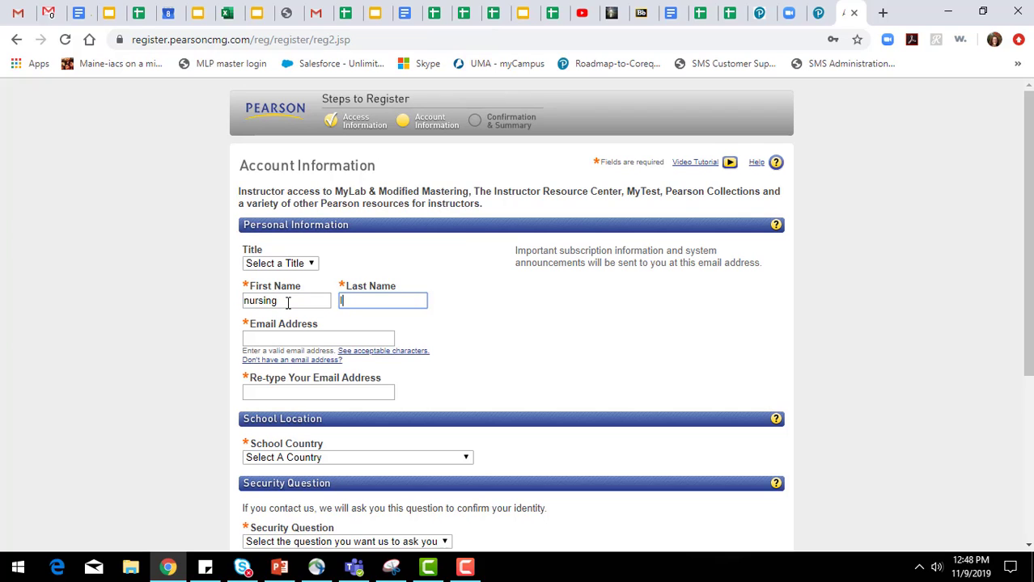
key(Tab)
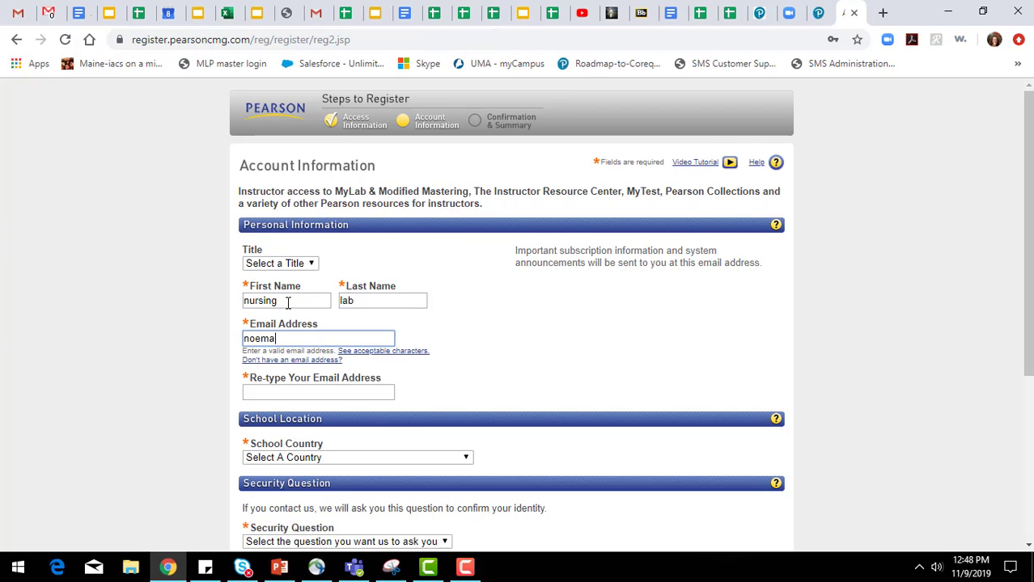
key(Tab)
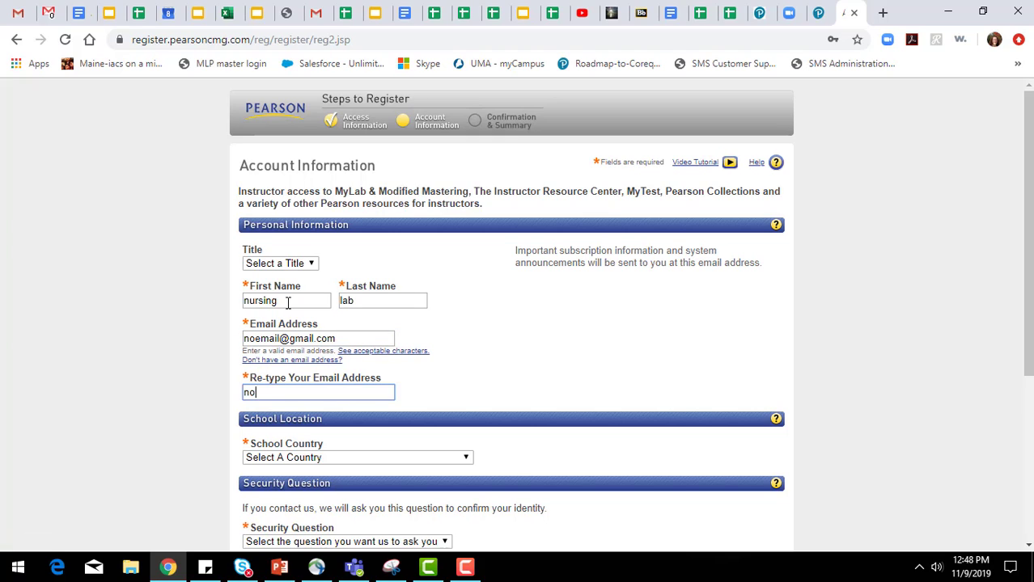
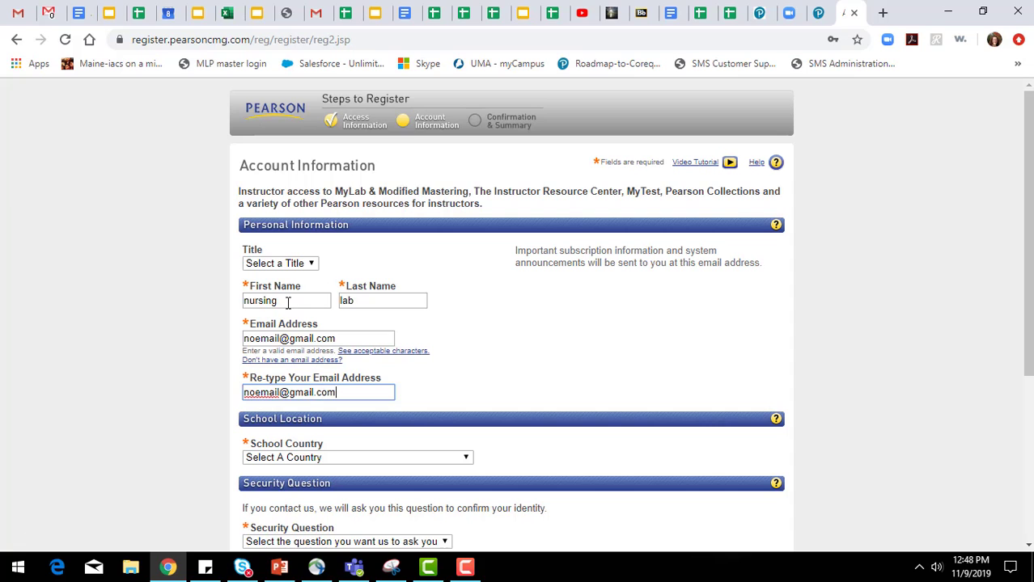
scroll(323, 190, down, 3)
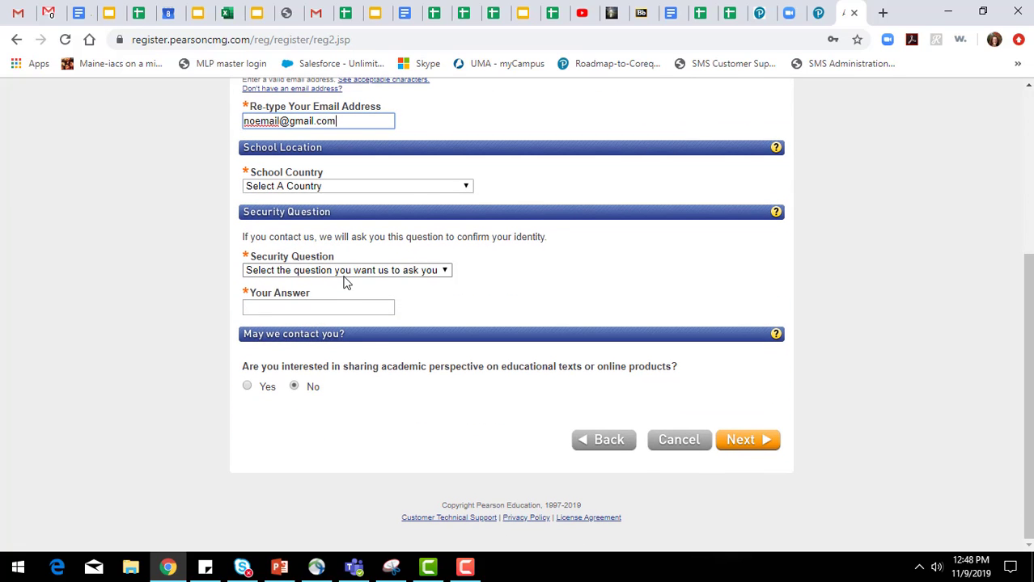
- Submit the account form and log in to the new account from the confirmation page
click(738, 441)
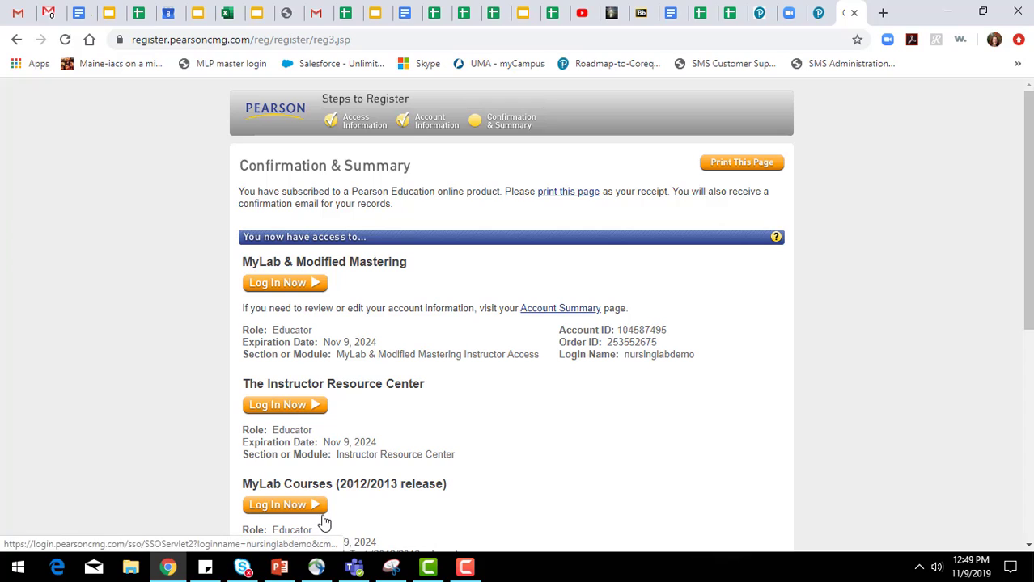
click(283, 284)
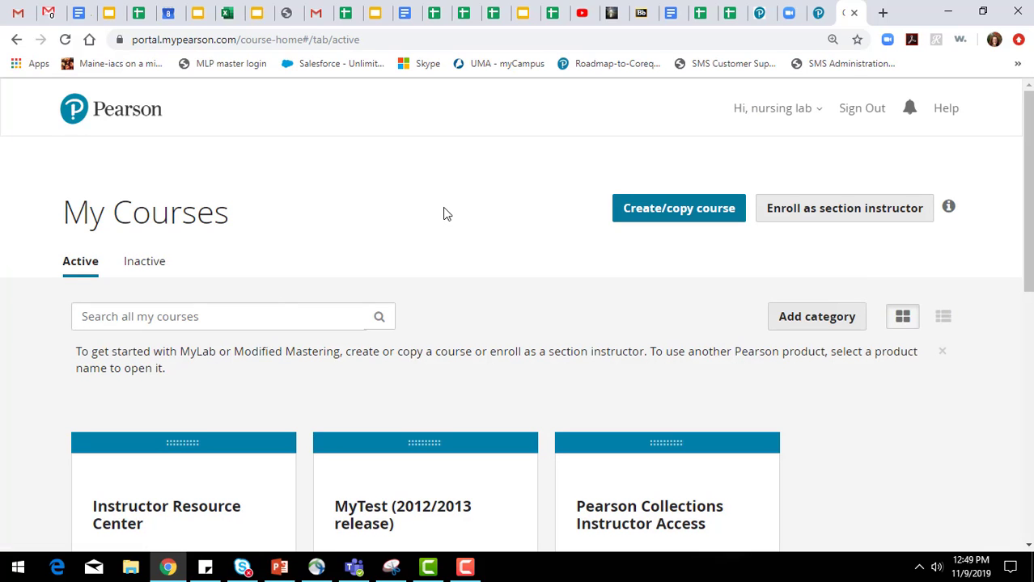
scroll(444, 207, down, 2)
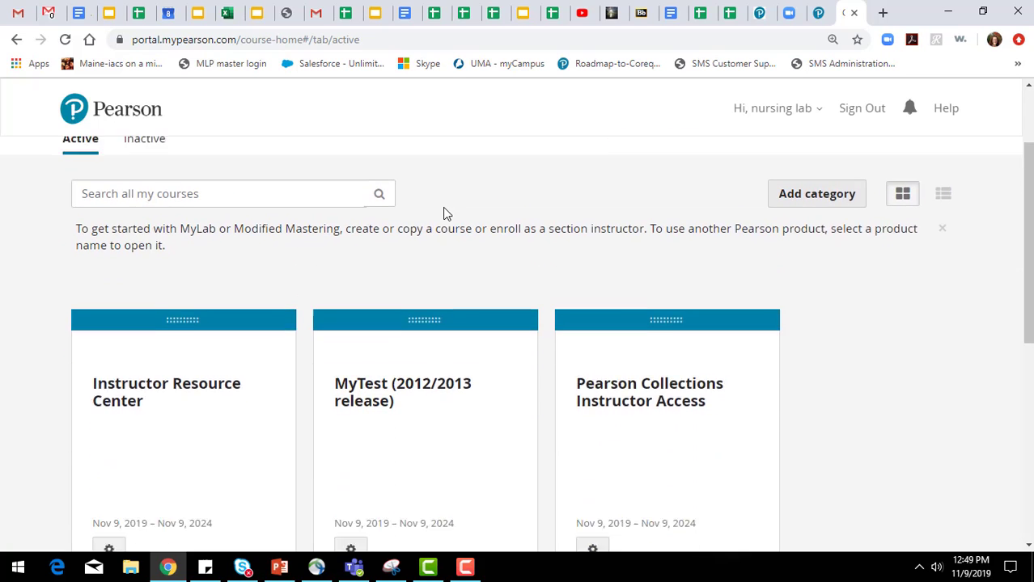
scroll(443, 207, up, 2)
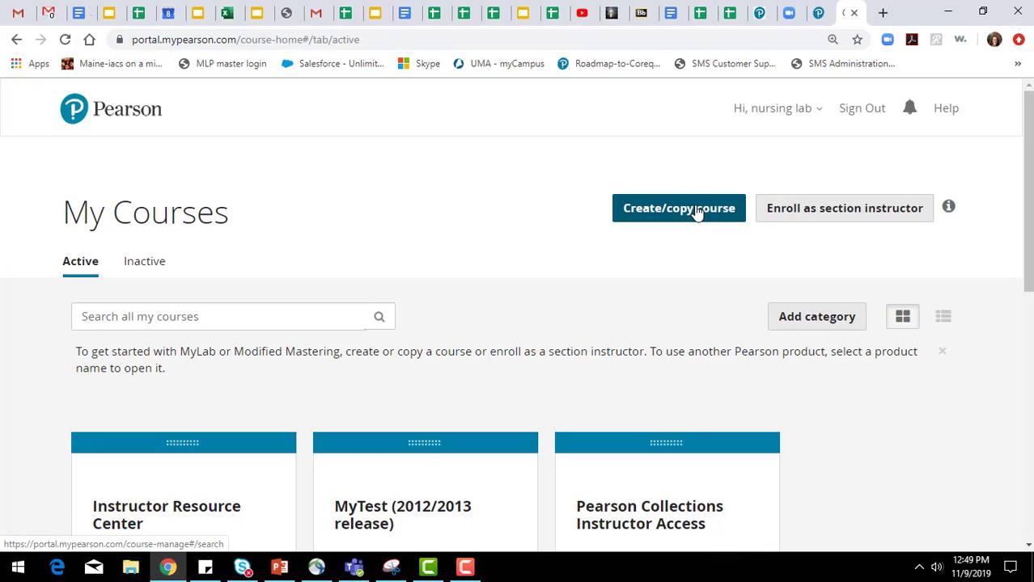
- Search the catalog for MyNursingLab and select Kozier & Erb's Fundamentals of Nursing, 10th Edition
click(698, 212)
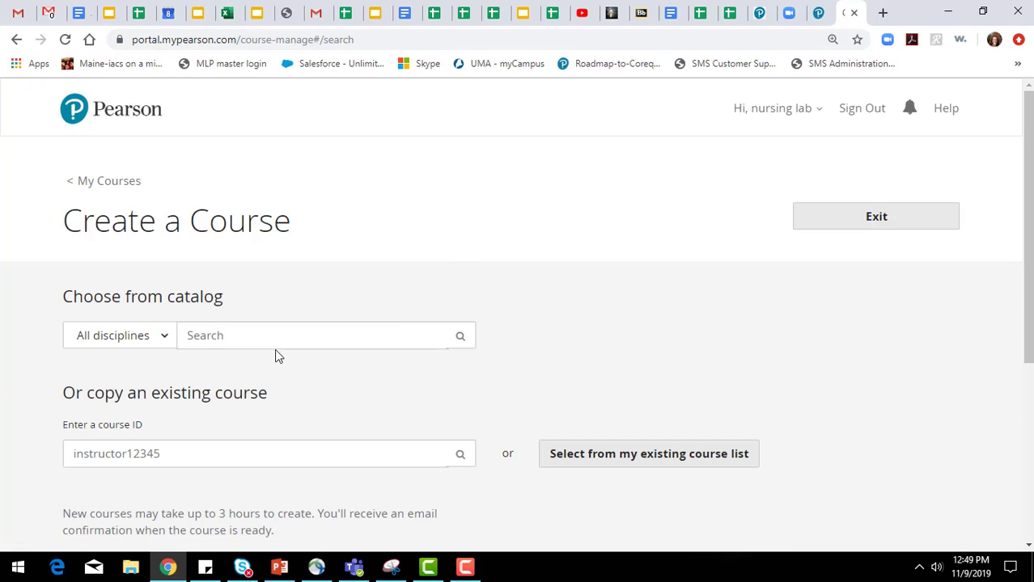
click(278, 334)
text(M)
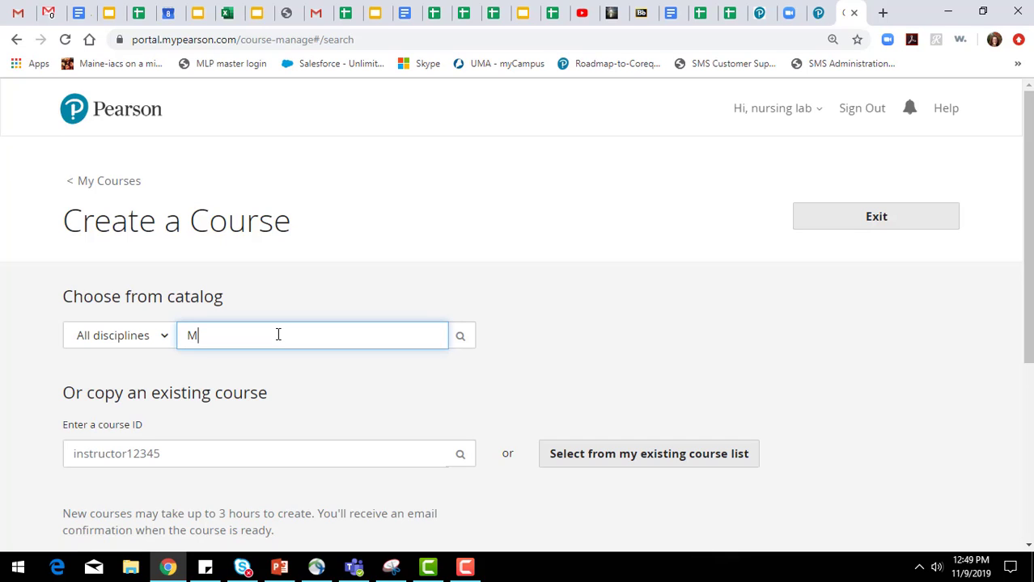
text(yNursingLab)
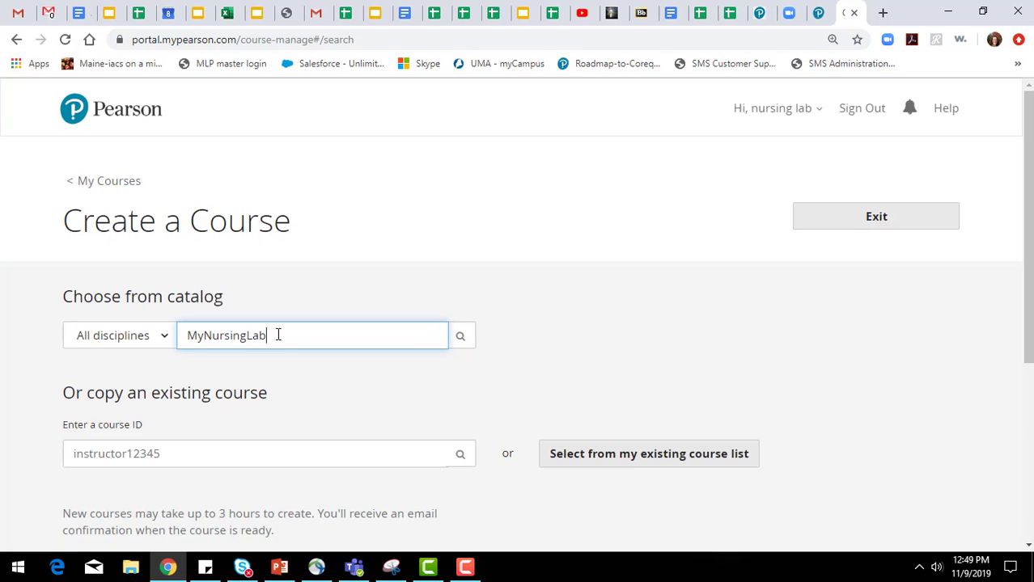
key(Return)
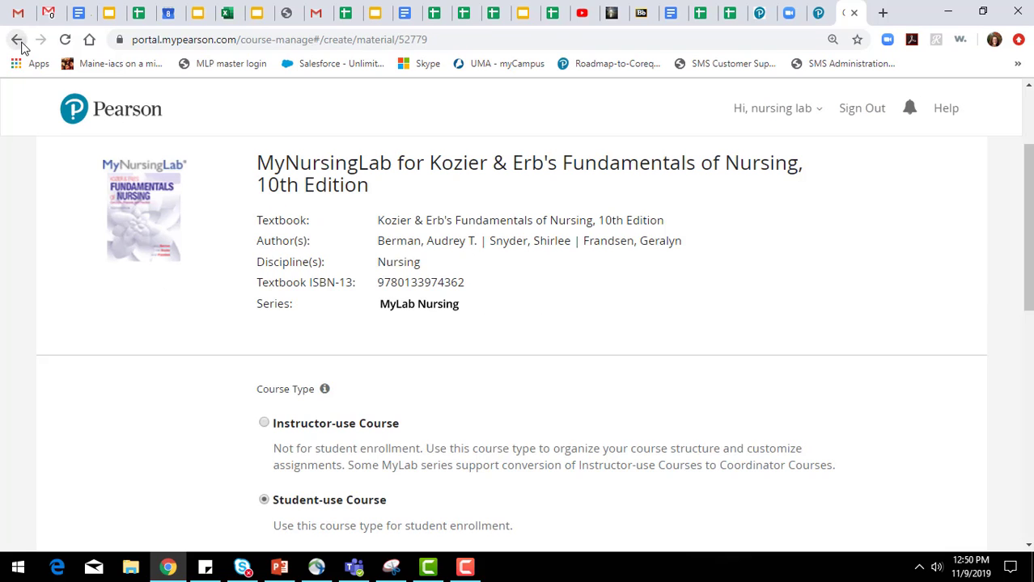
click(17, 39)
scroll(458, 330, down, 10)
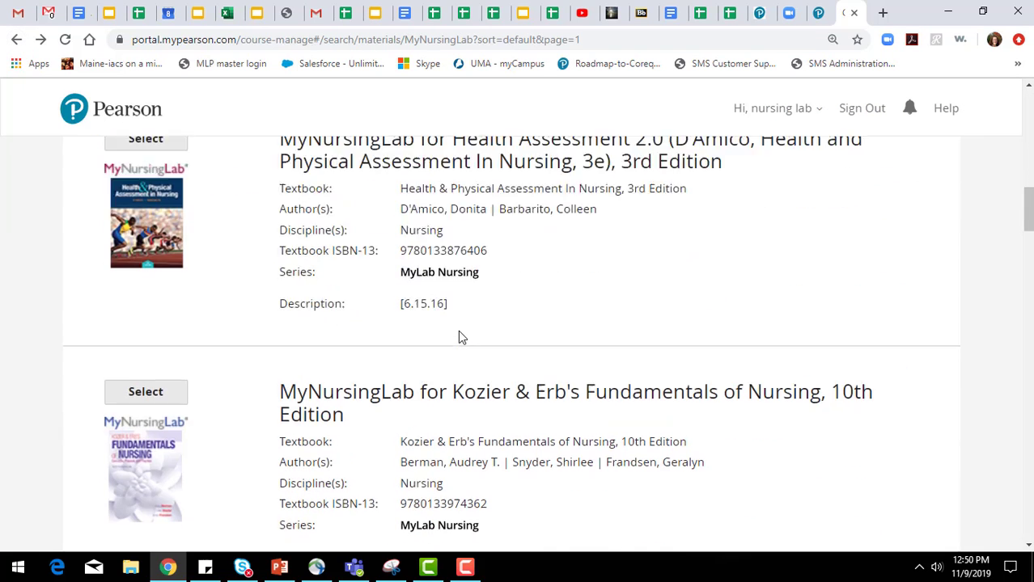
scroll(469, 330, down, 1)
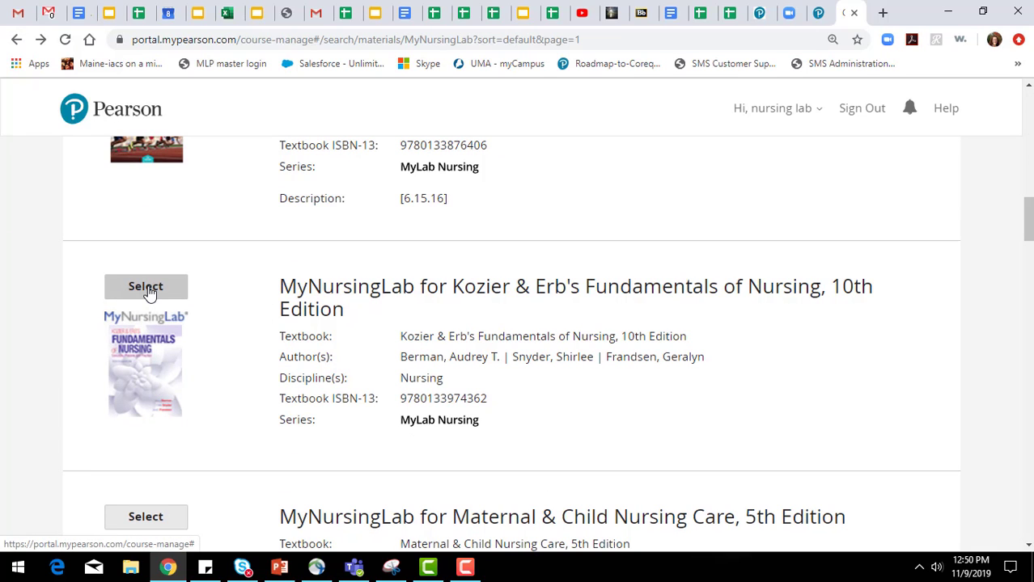
click(147, 290)
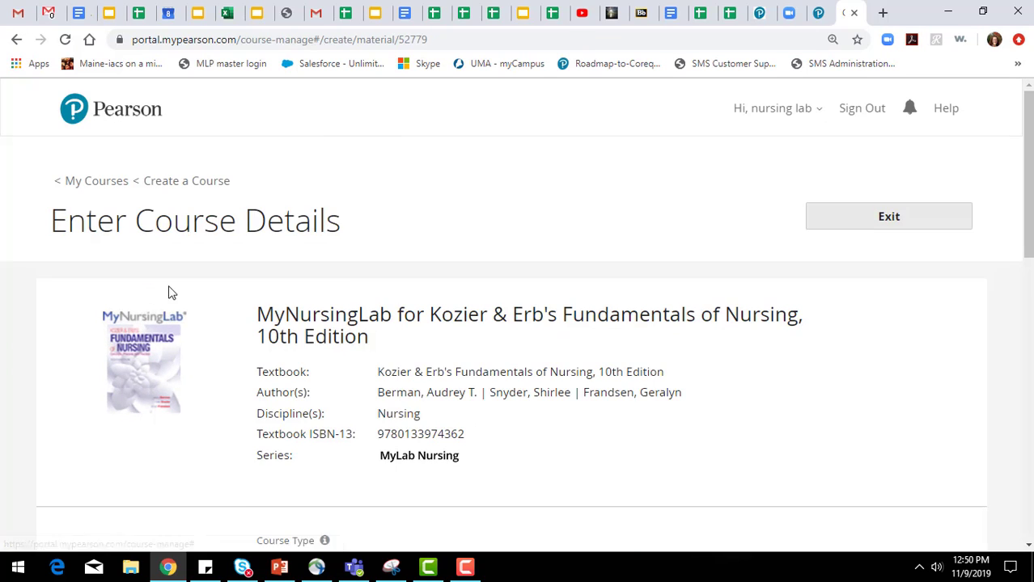
- Choose Instructor-use Course as the course type
scroll(168, 290, down, 5)
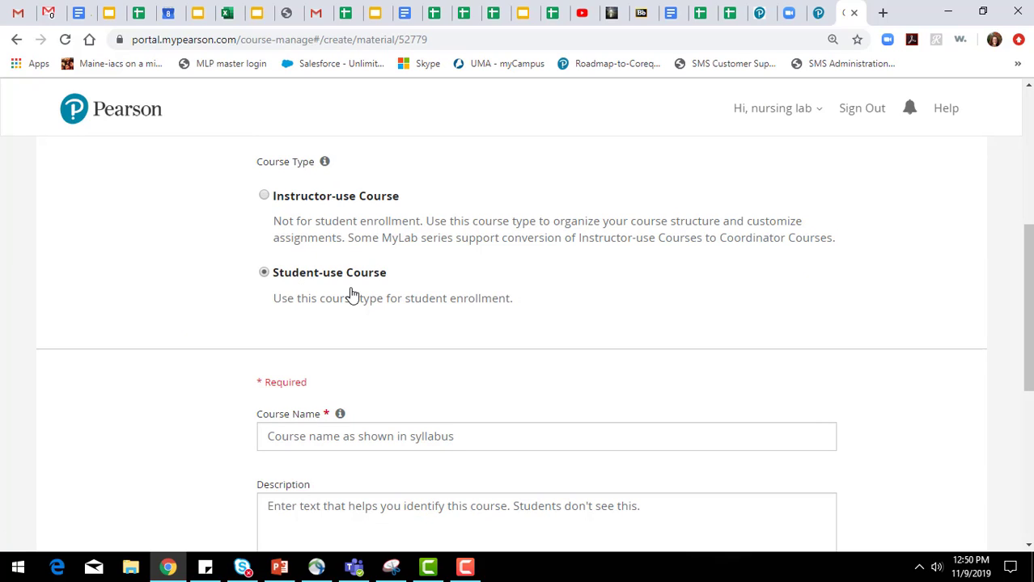
scroll(351, 295, down, 4)
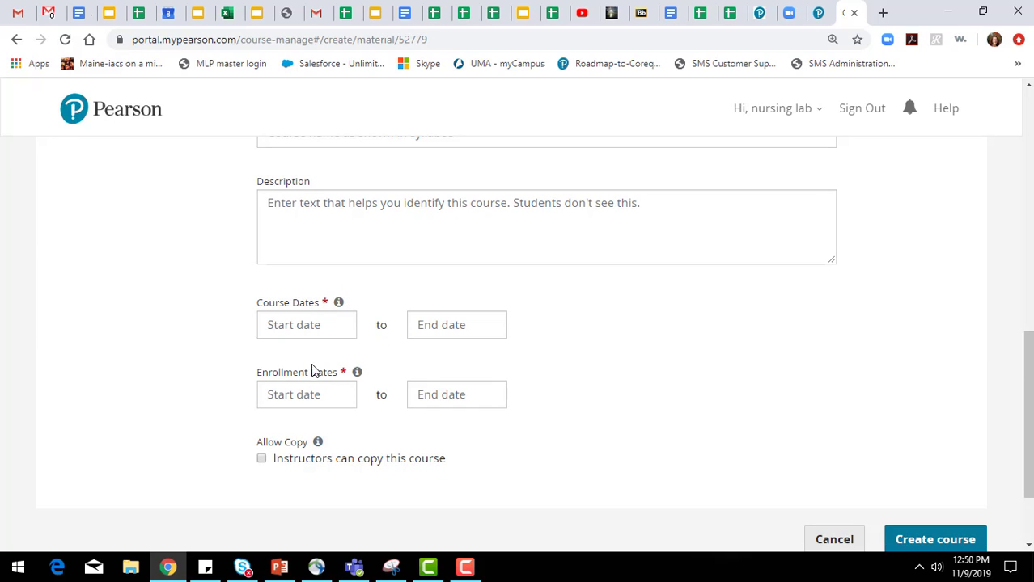
scroll(87, 385, up, 6)
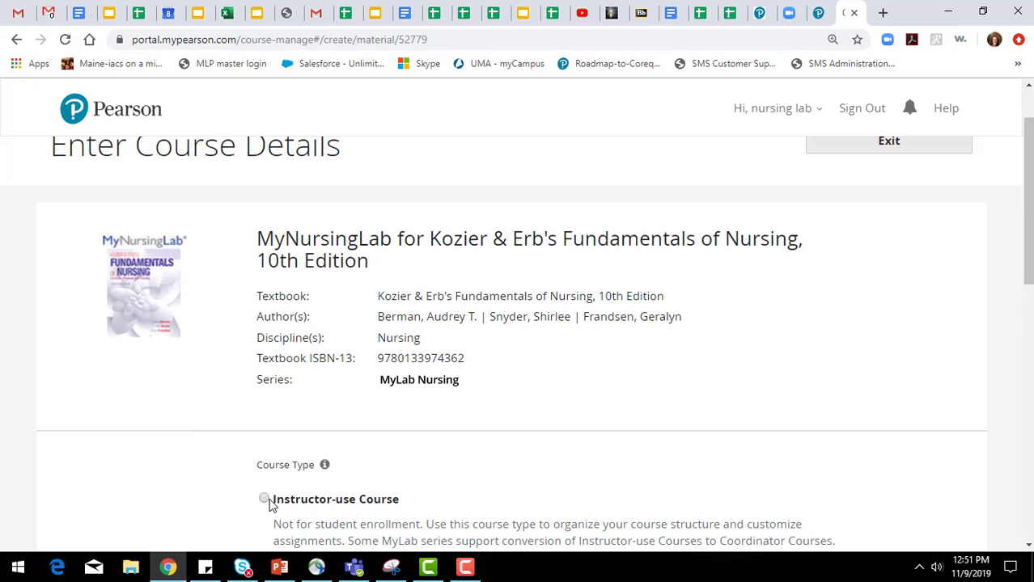
click(266, 500)
- Name the course 'Nursing course Demo' and create it
scroll(481, 414, down, 4)
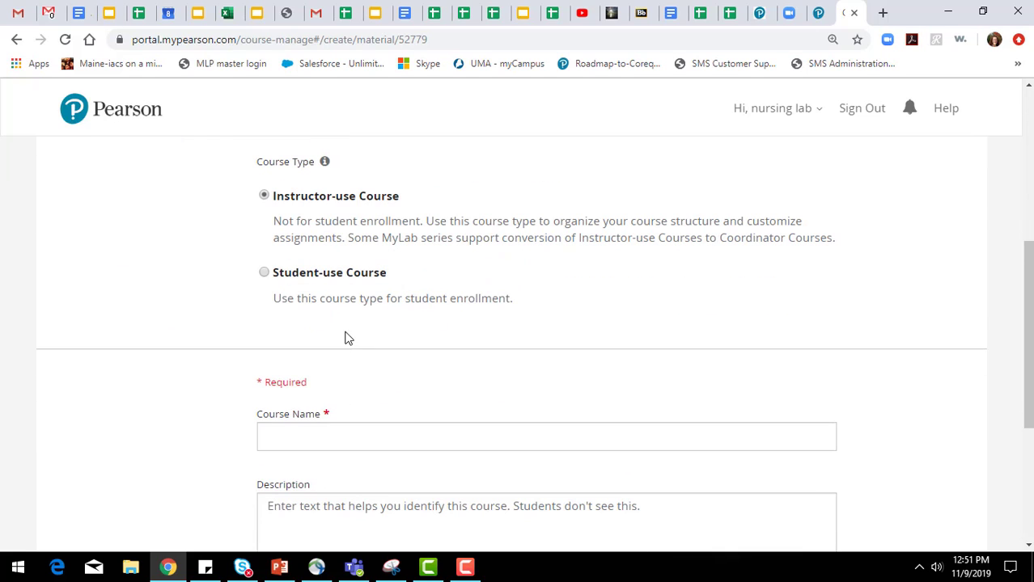
click(325, 427)
text(Math)
key(BackSpace)
key(BackSpace)
key(BackSpace)
key(BackSpace)
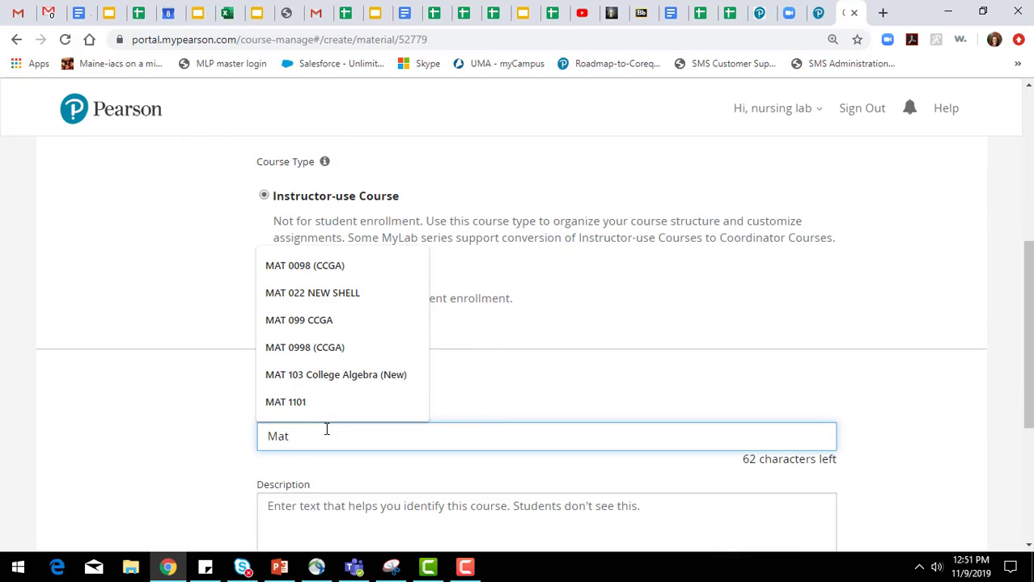
text(Nursing course Demo)
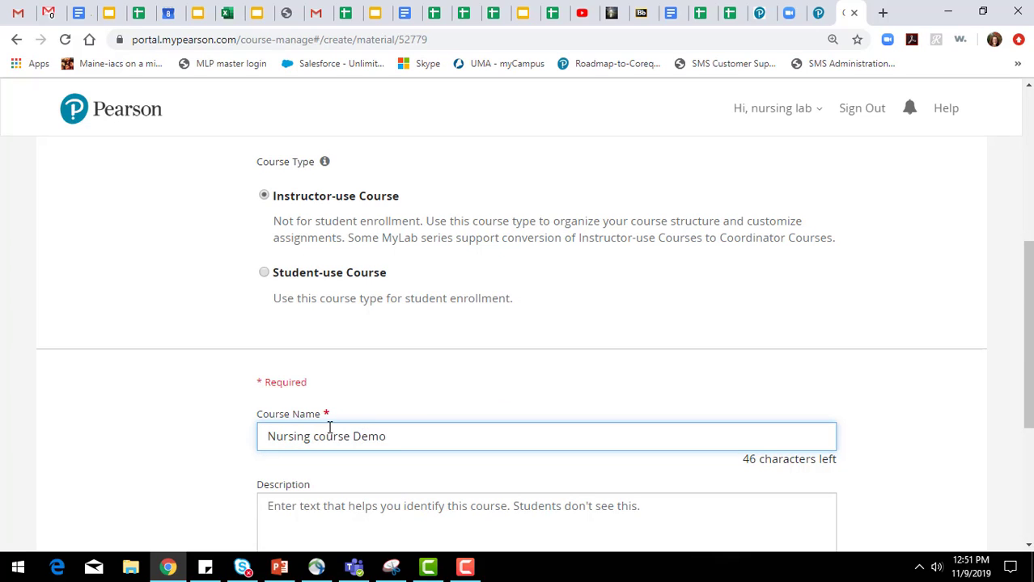
scroll(326, 429, down, 3)
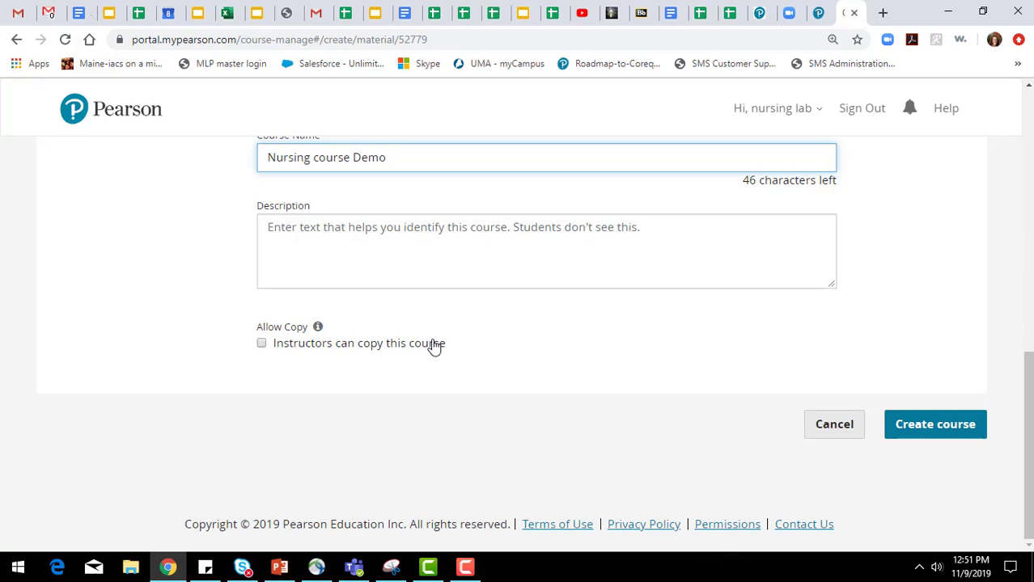
click(952, 438)
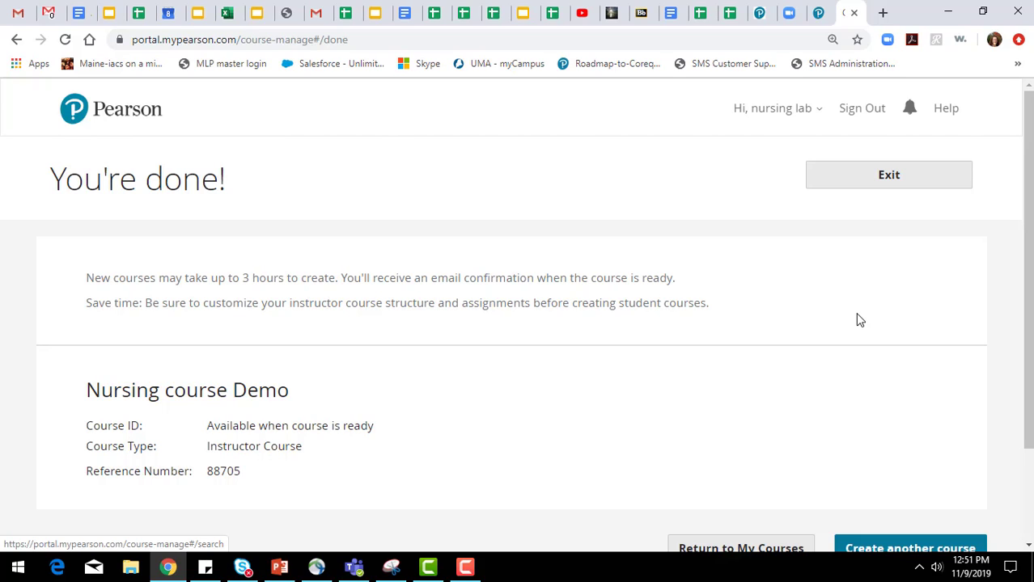
- Scroll the Kozier & Erb's Course Home down to the Learning Path overview
scroll(853, 317, down, 1)
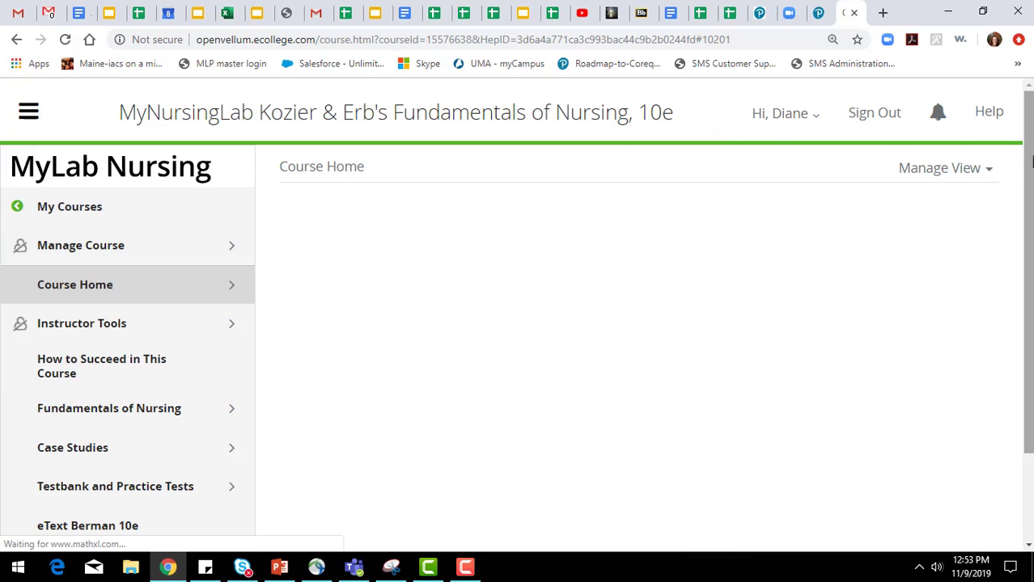
drag(1030, 152, 1032, 192)
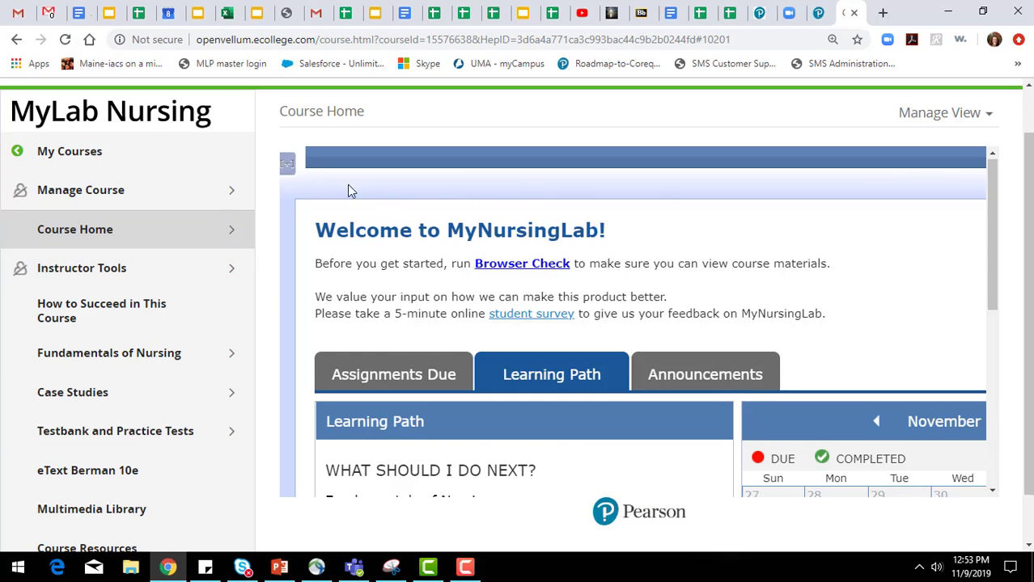
scroll(348, 191, down, 3)
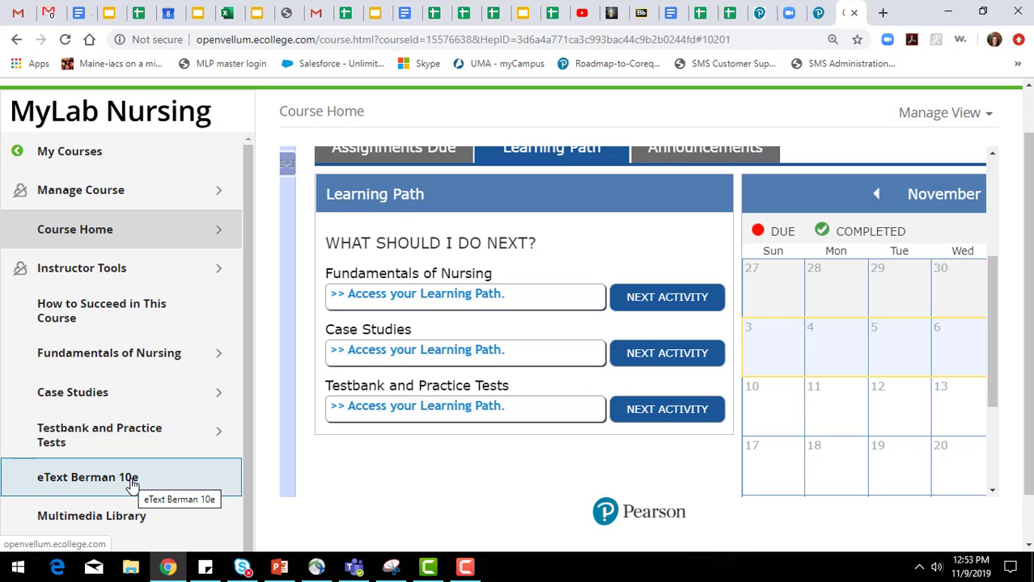
scroll(132, 481, down, 1)
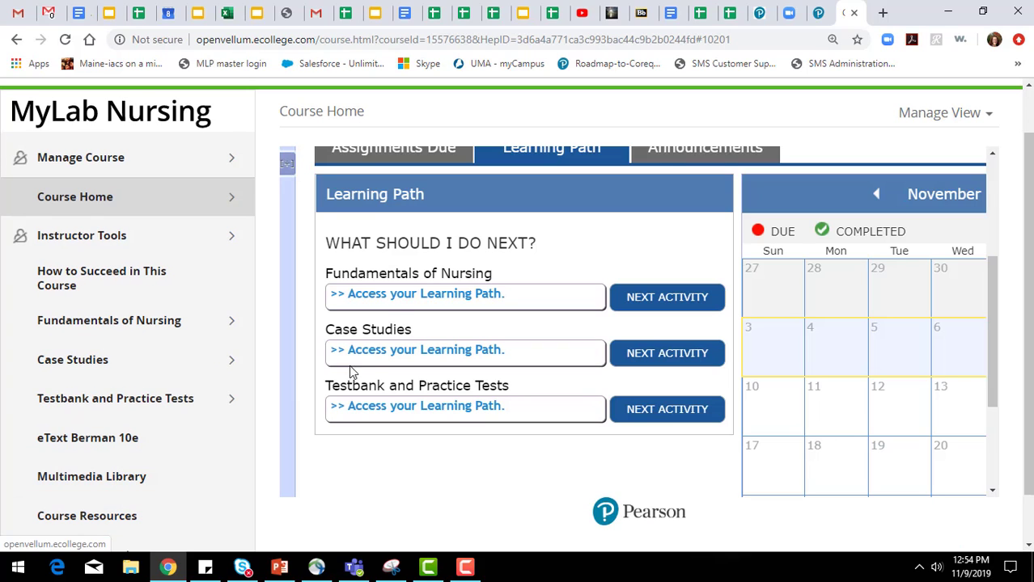
- Open the Fundamentals of Nursing learning path with Nursing Foundations lessons and 1.1 activities
scroll(528, 335, up, 1)
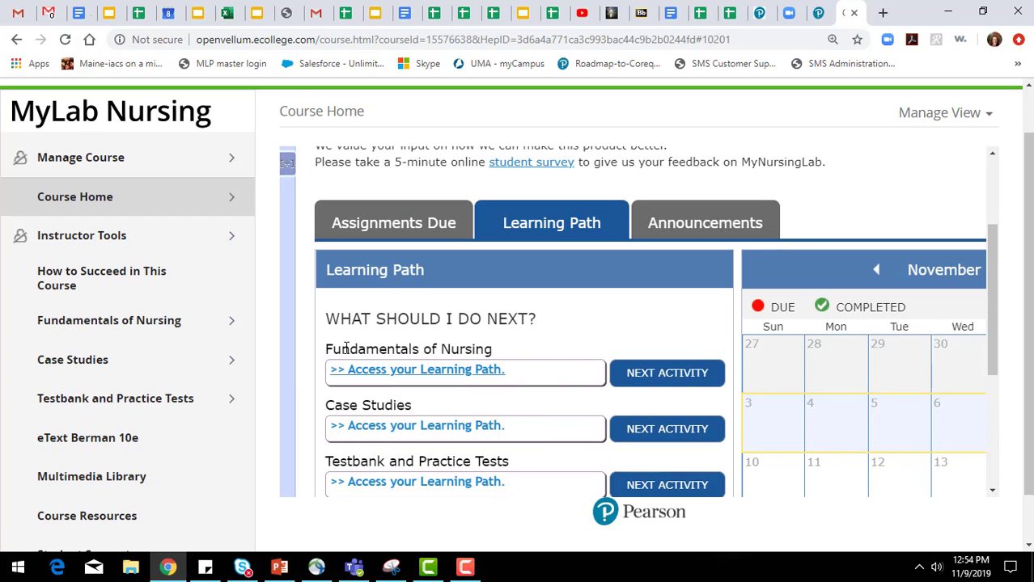
click(675, 377)
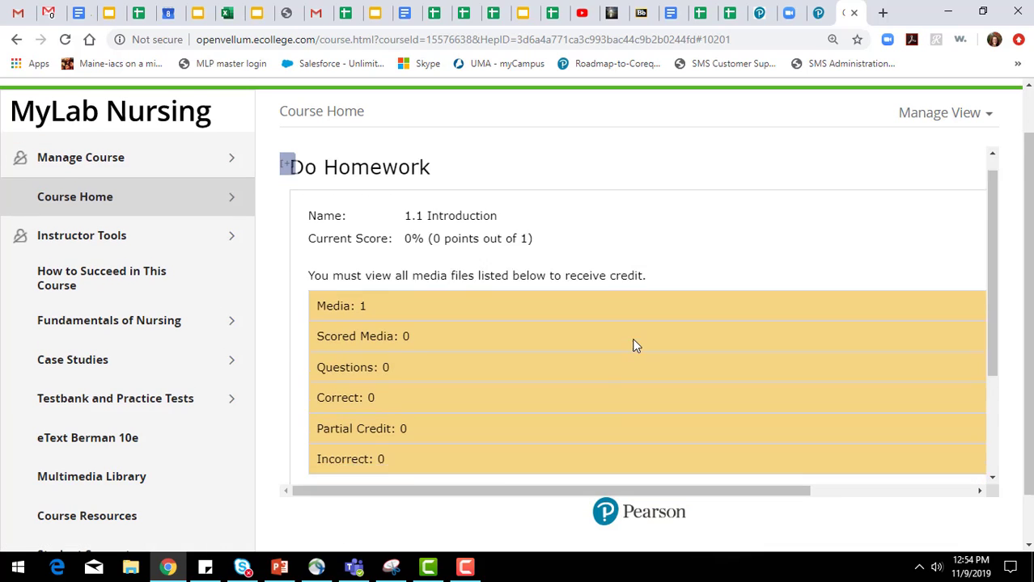
scroll(635, 346, down, 2)
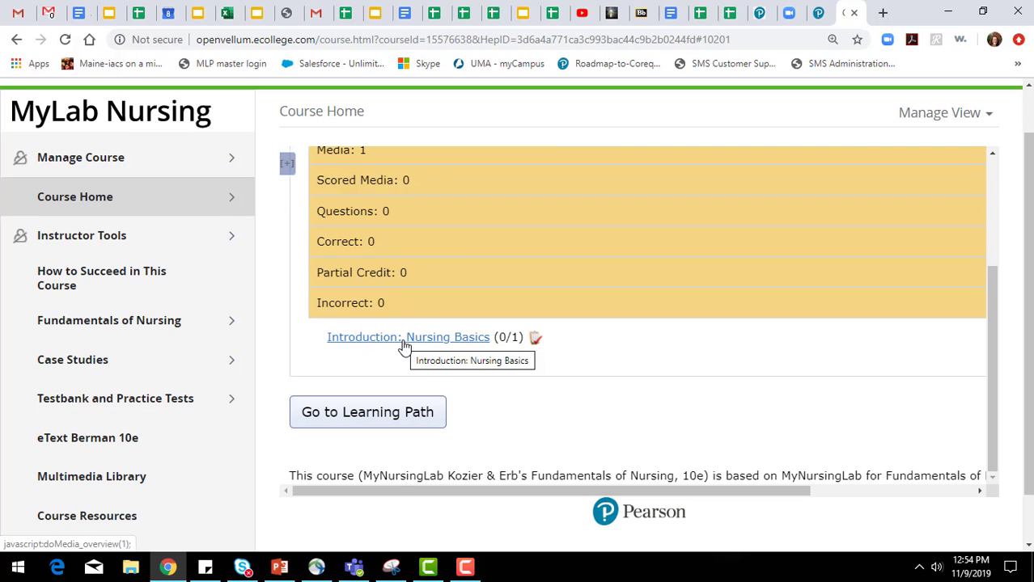
click(409, 413)
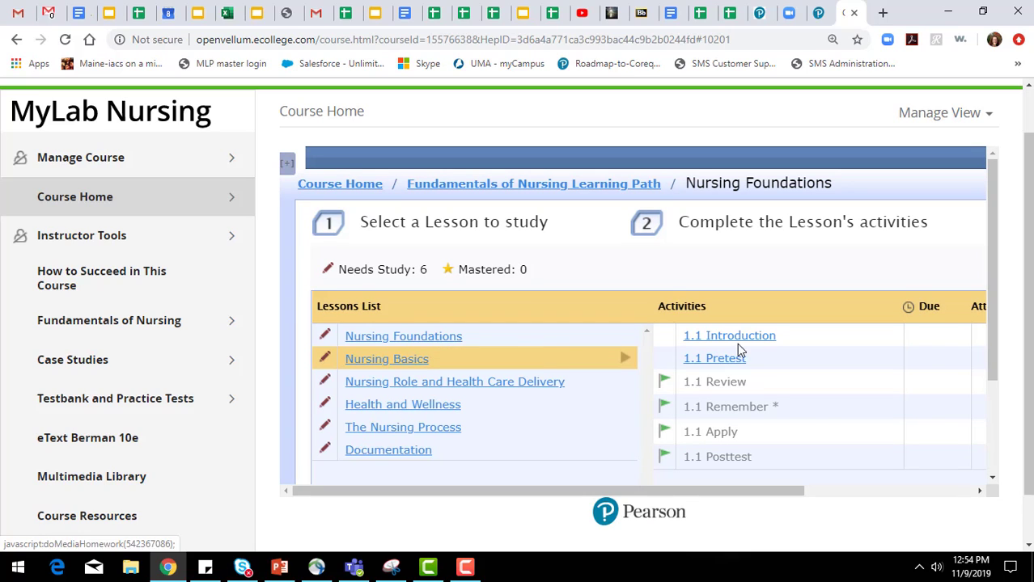
mouse_move(722, 466)
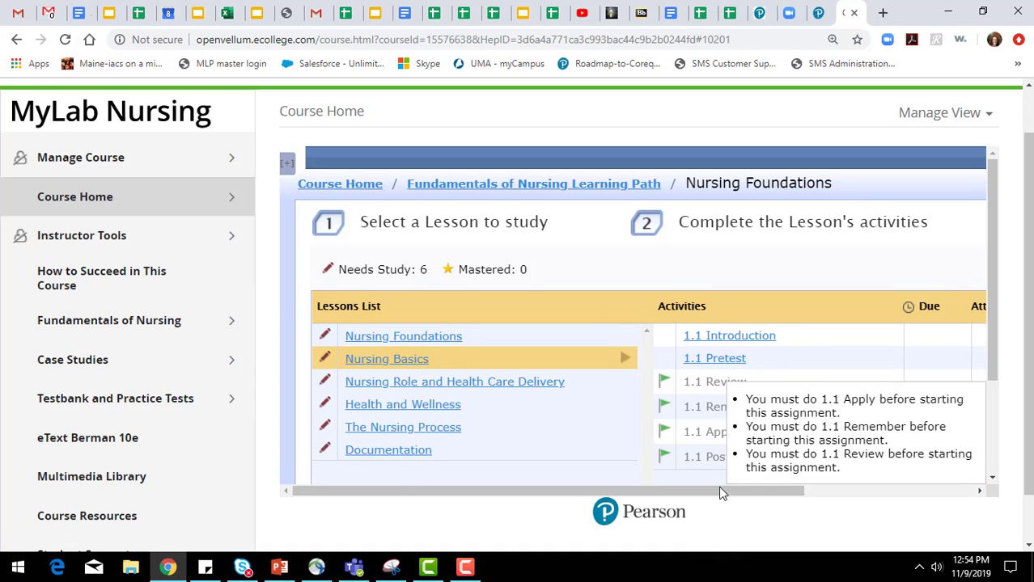
- Browse the Case Studies and Testbank learning paths, then return to the main menu
click(138, 353)
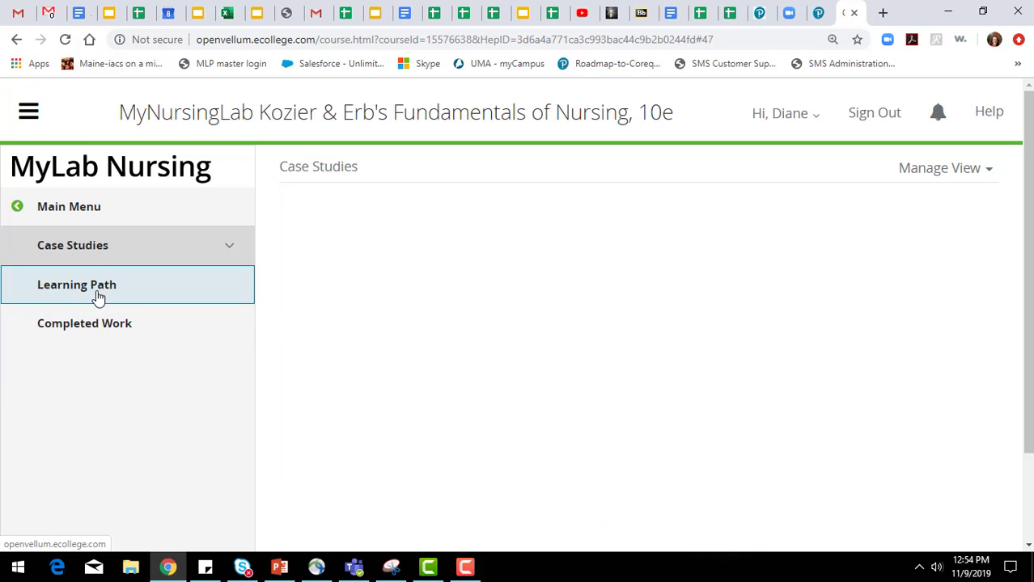
click(95, 296)
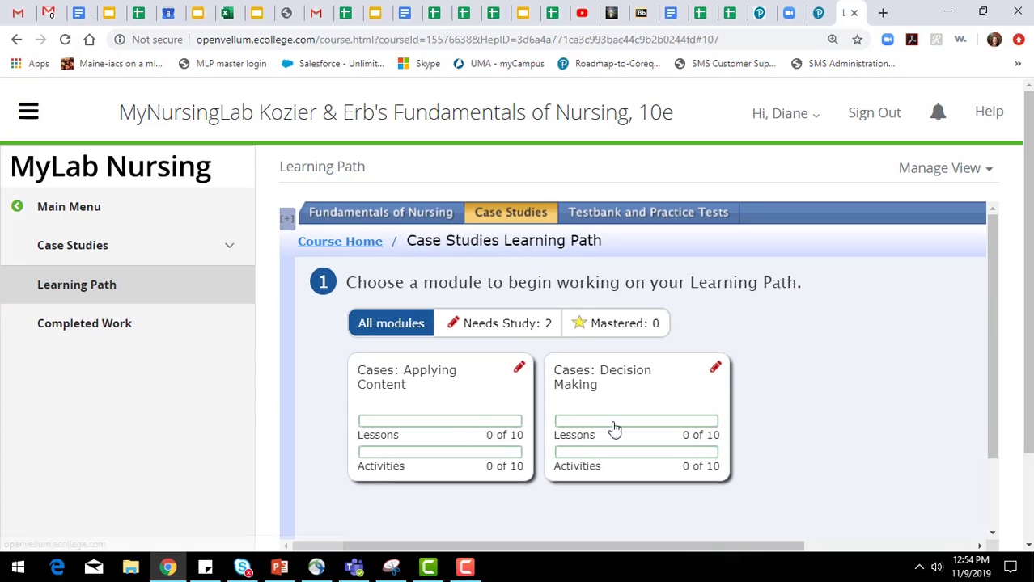
click(651, 217)
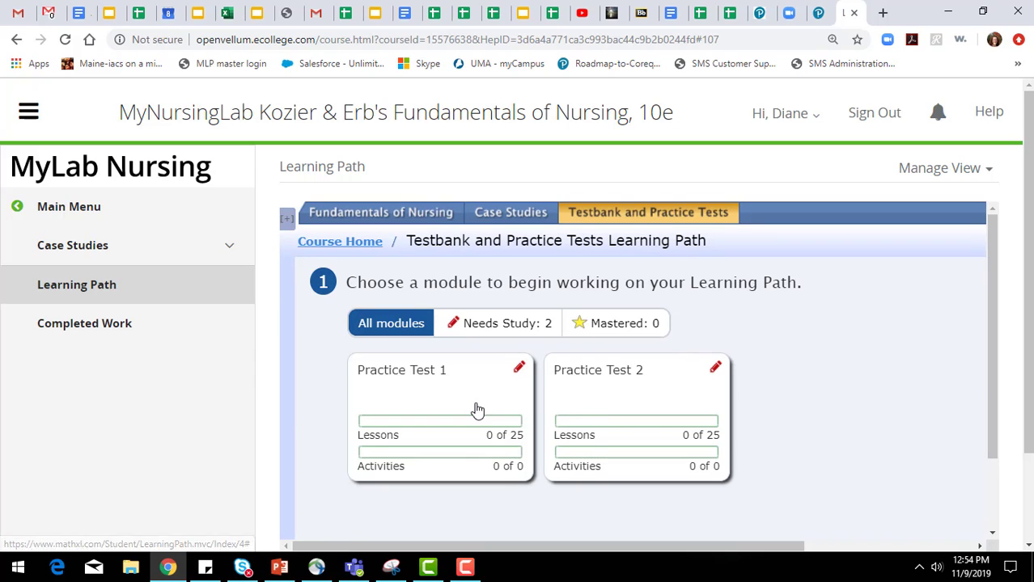
click(71, 208)
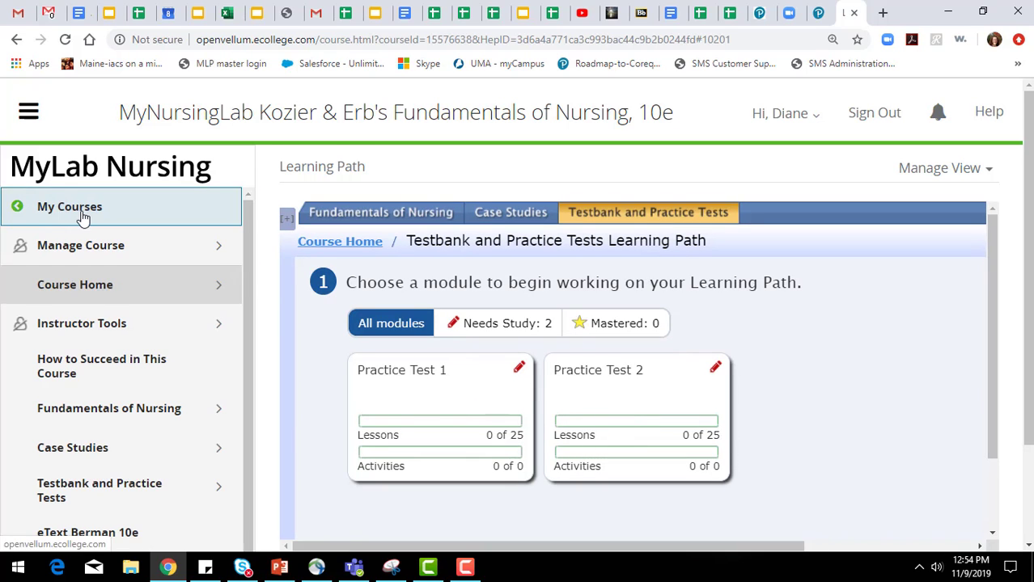
- Open the eText Berman 10e page, then the Multimedia Library
scroll(214, 478, down, 3)
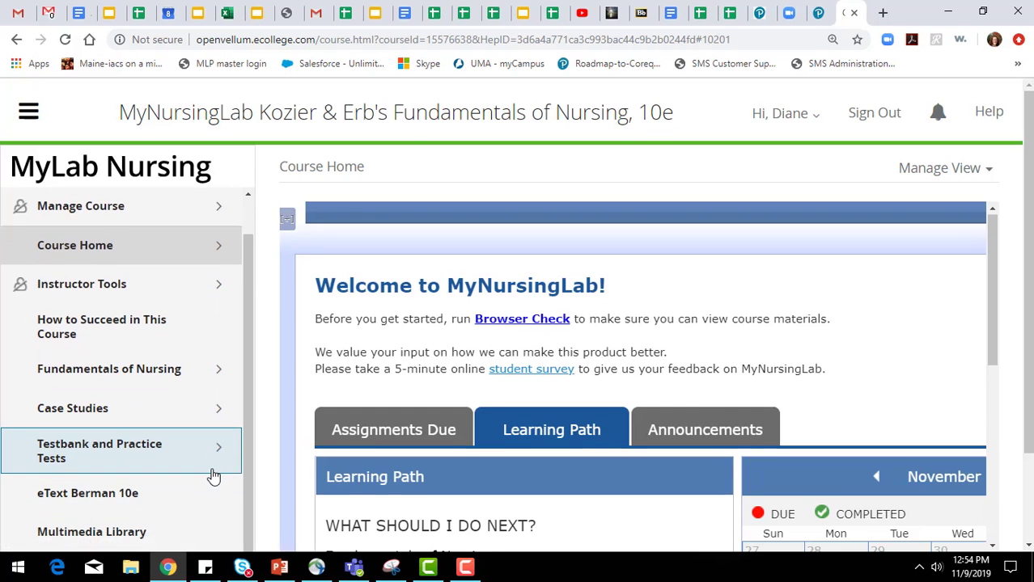
click(128, 392)
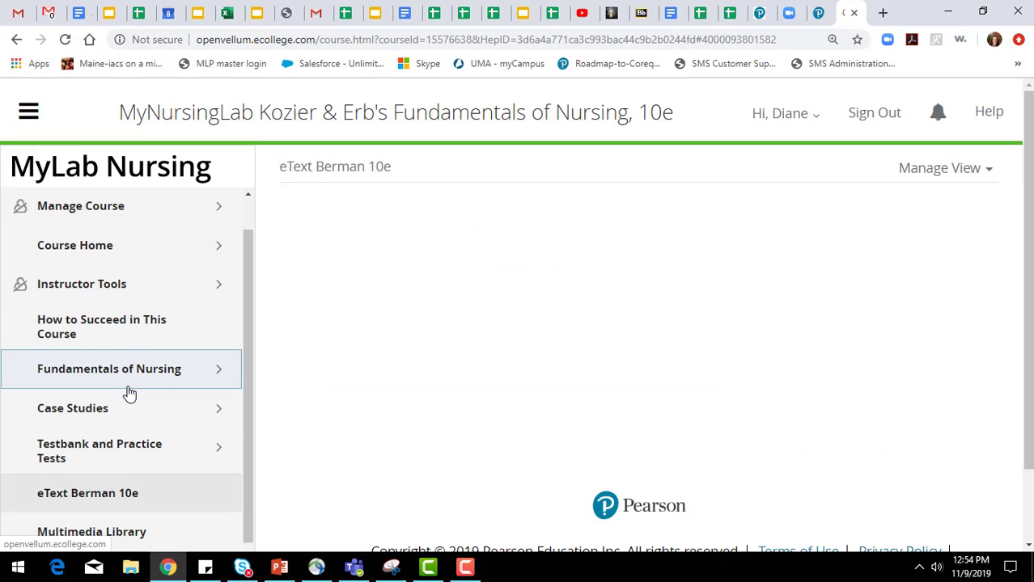
scroll(166, 477, down, 3)
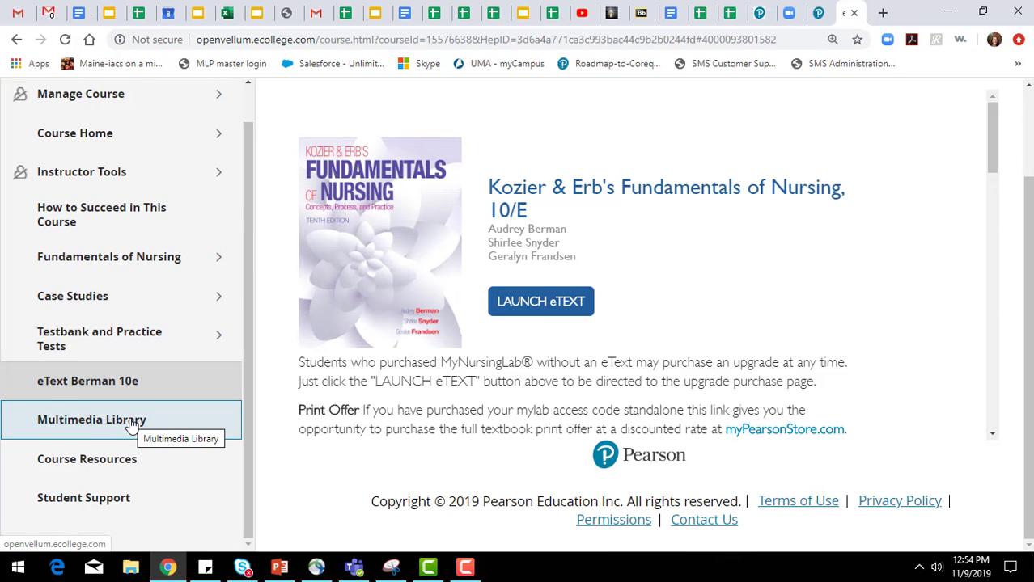
click(132, 420)
scroll(181, 469, down, 1)
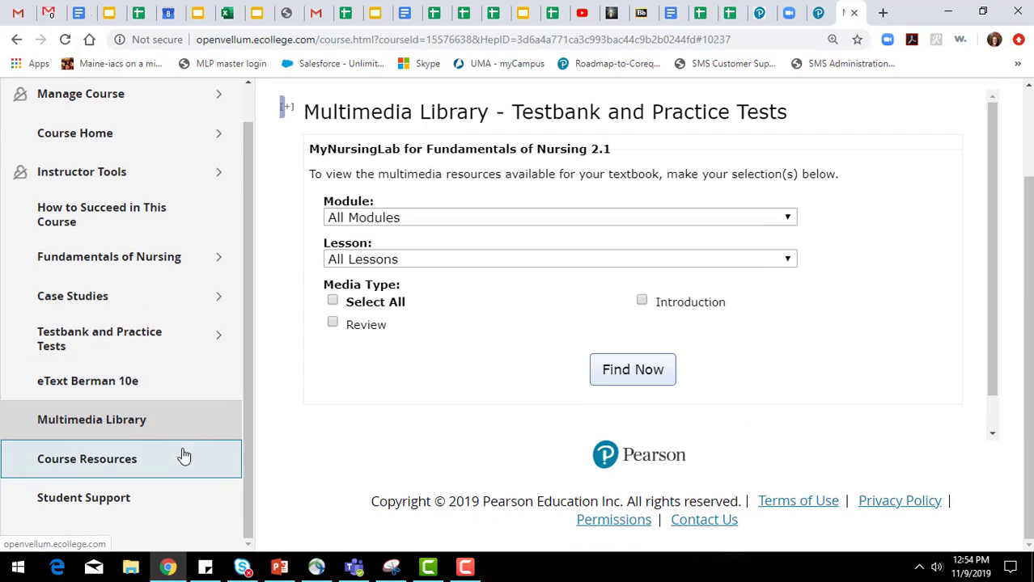
- Filter the library to module 4. Physiological Aspects of Nursing with All Lessons
click(544, 216)
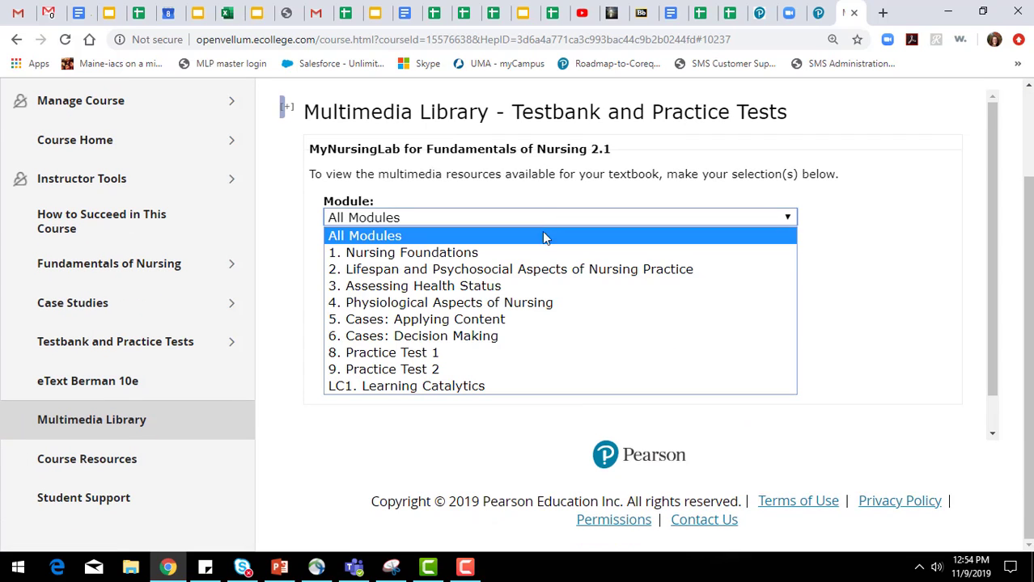
click(506, 304)
scroll(493, 362, up, 2)
click(508, 372)
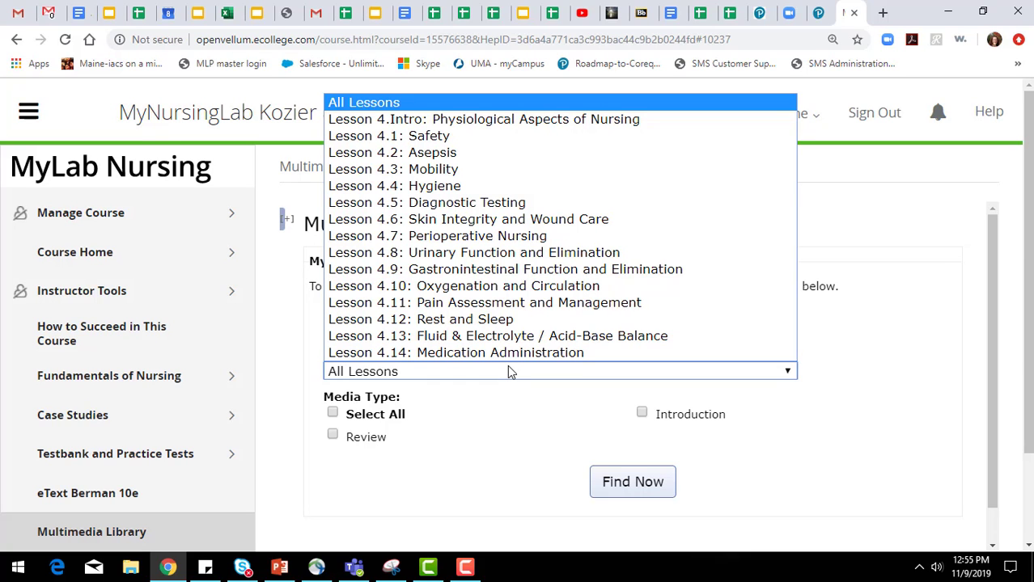
click(443, 476)
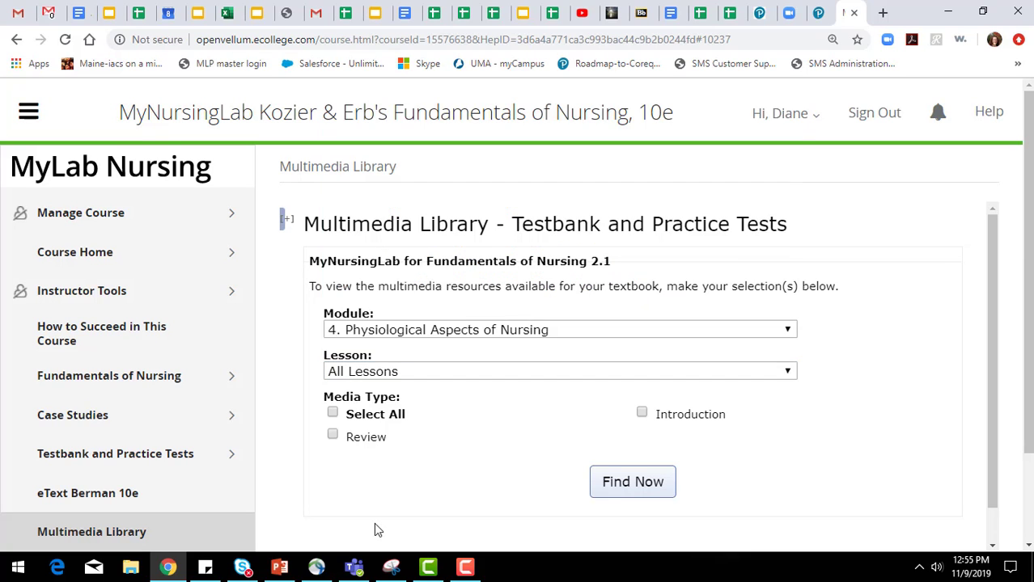
scroll(110, 322, up, 1)
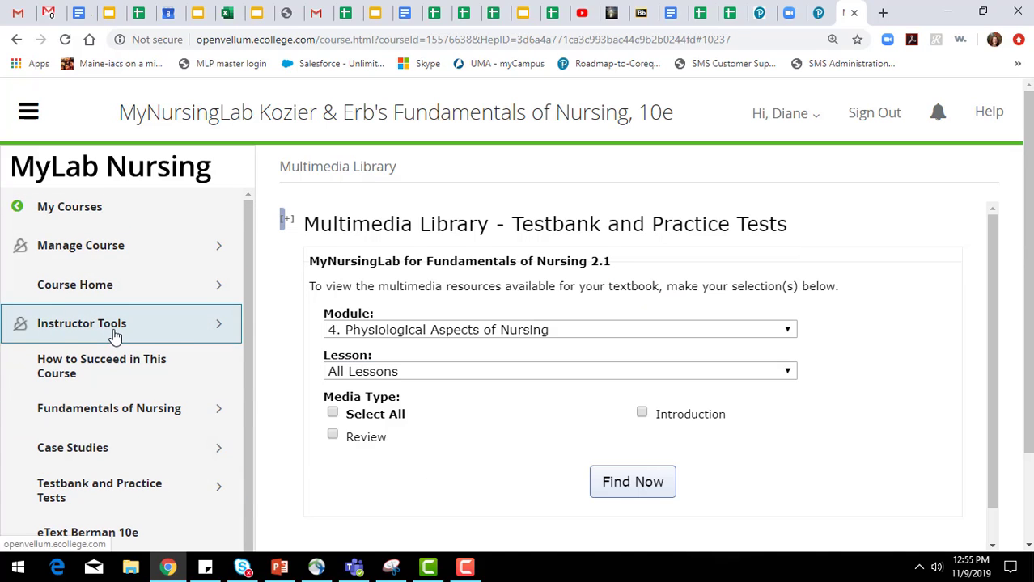
- Open Instructor Tools and scroll through the Instructor Resources page
click(113, 325)
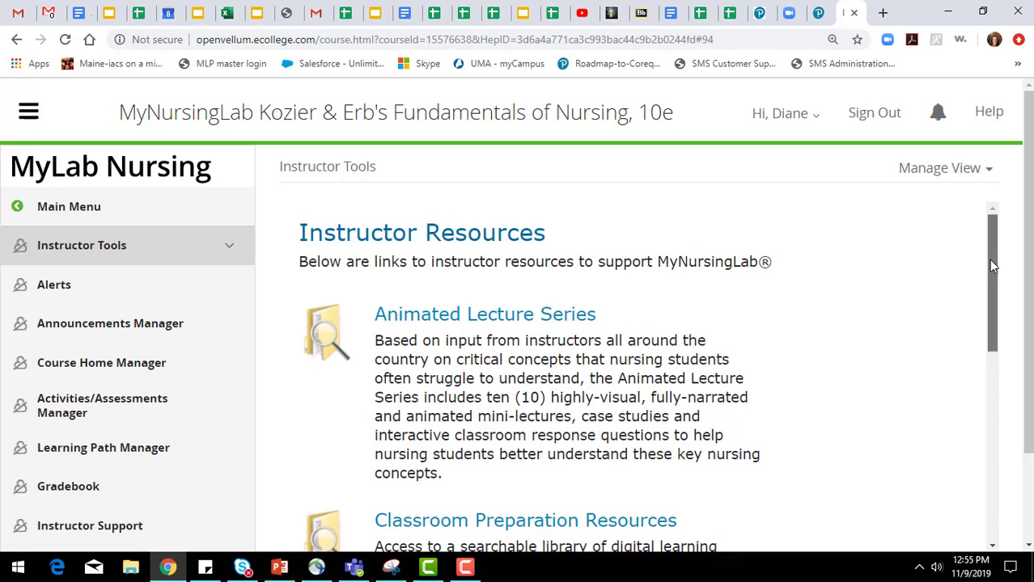
drag(991, 264, 1033, 456)
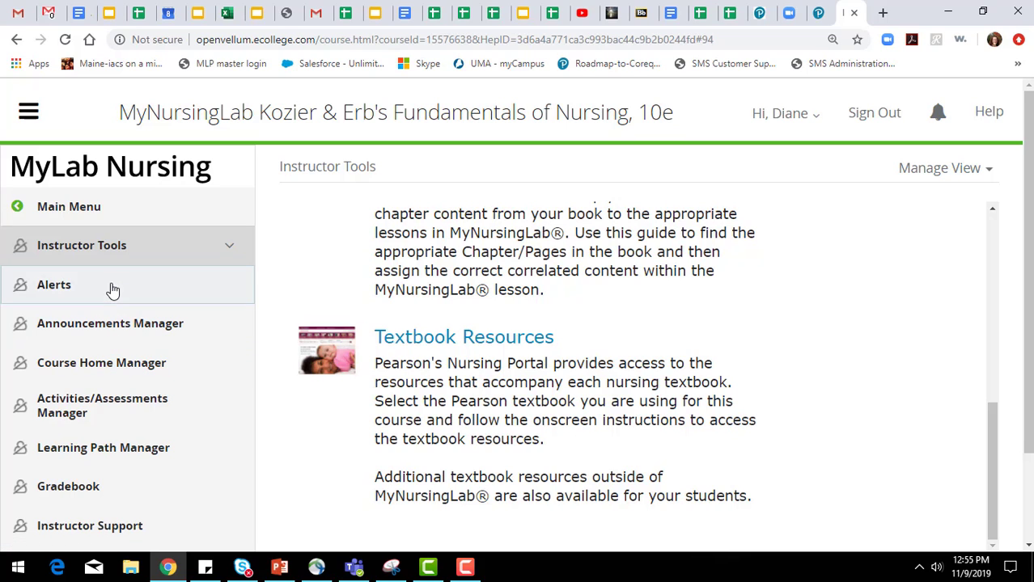
scroll(149, 428, down, 1)
scroll(149, 429, down, 2)
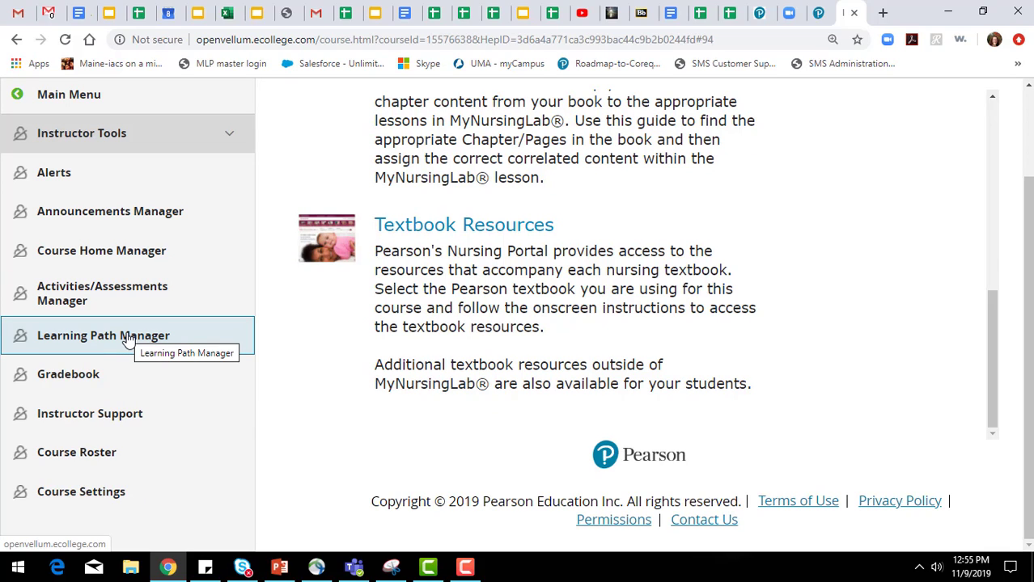
- Open the Instructor Support page and scroll through its help resources
click(115, 414)
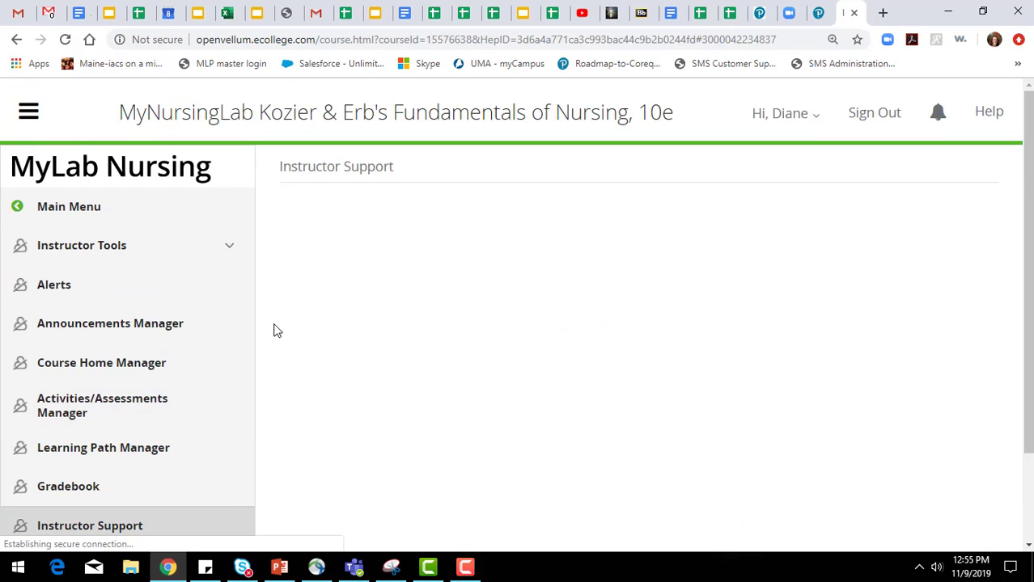
scroll(678, 417, down, 3)
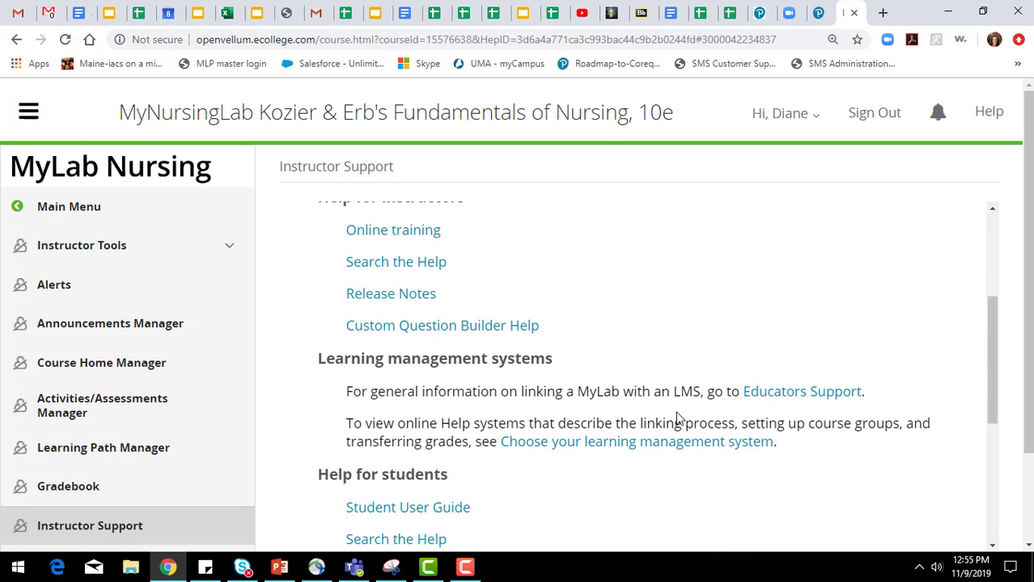
scroll(103, 466, down, 2)
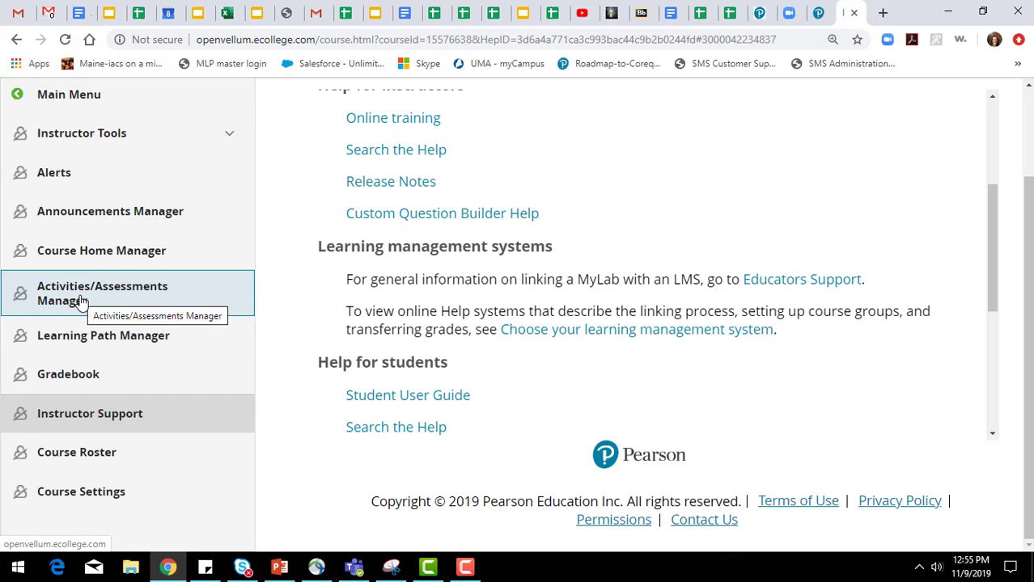
- Open the Activities/Assessments Manager with the sidebar collapsed and list all assignments
click(81, 301)
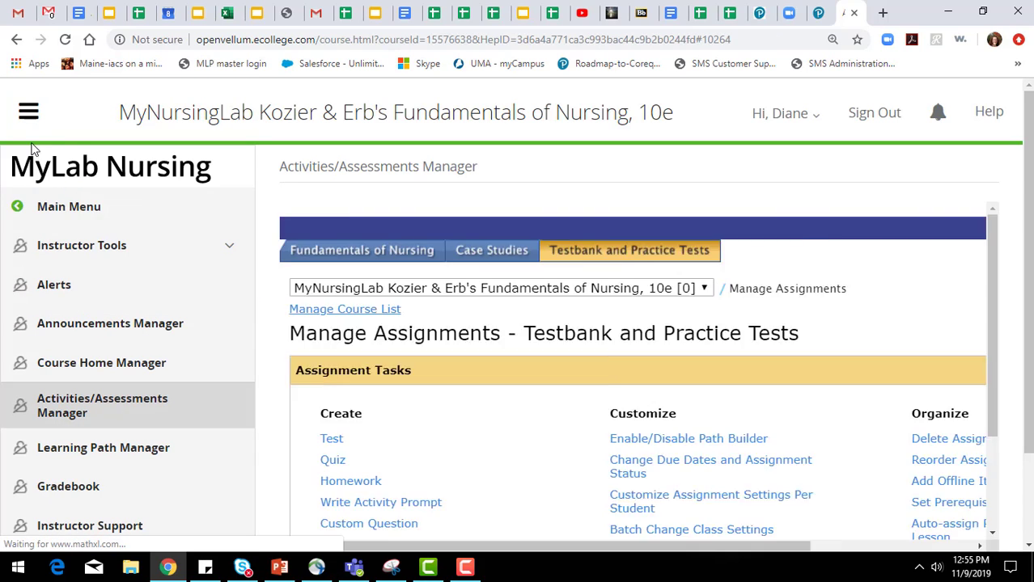
click(30, 112)
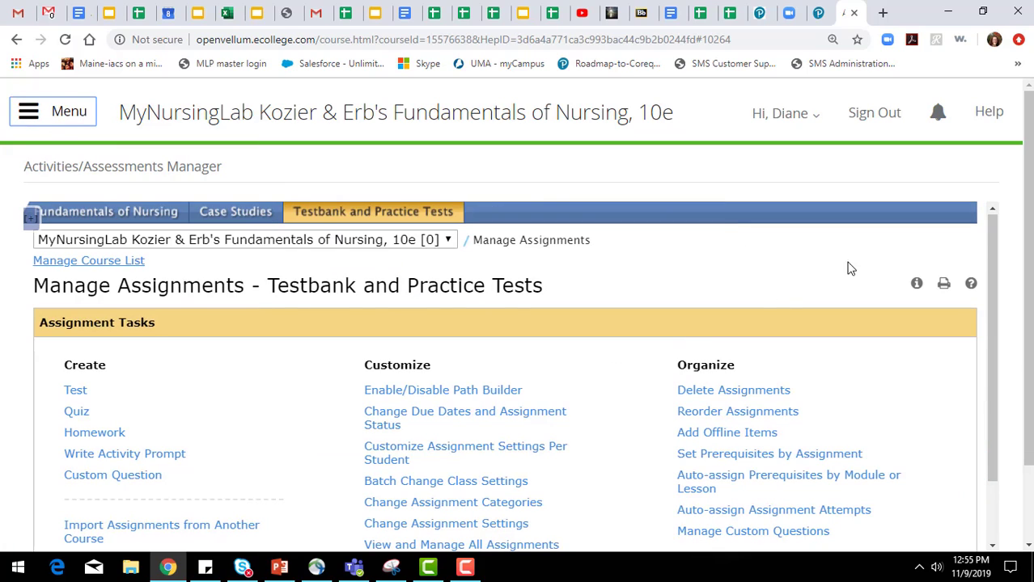
drag(998, 230, 1000, 283)
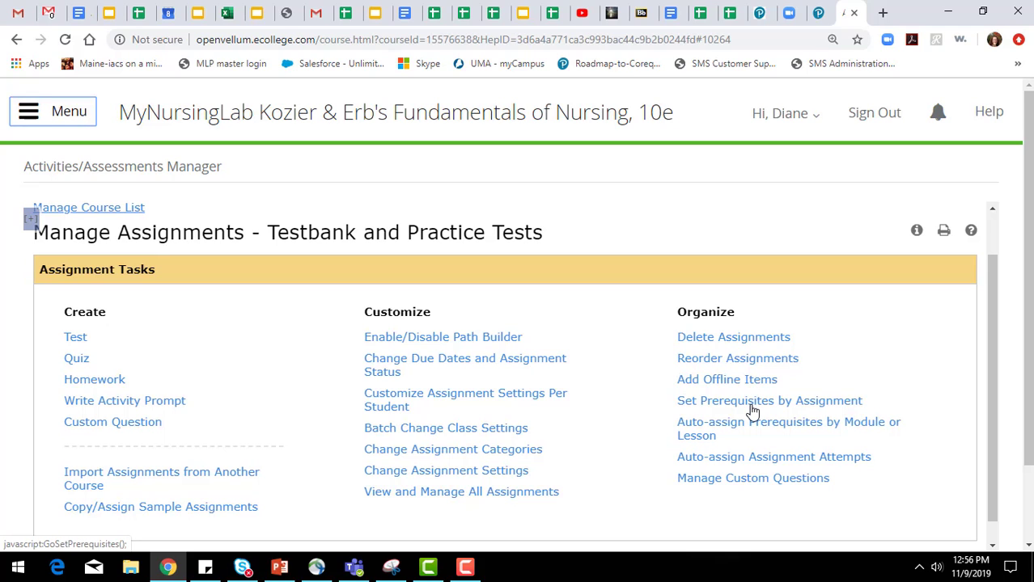
scroll(572, 386, down, 1)
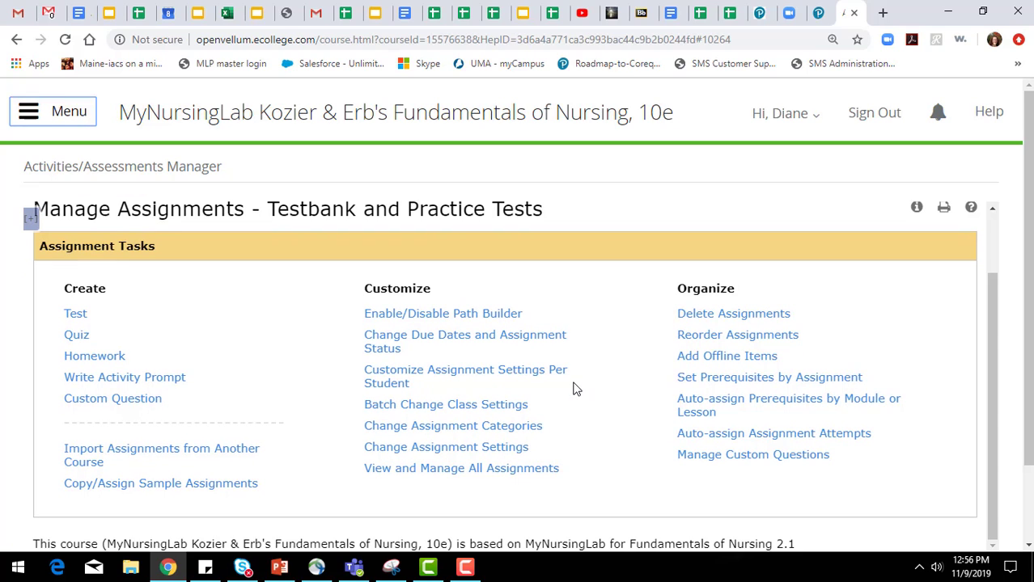
click(443, 471)
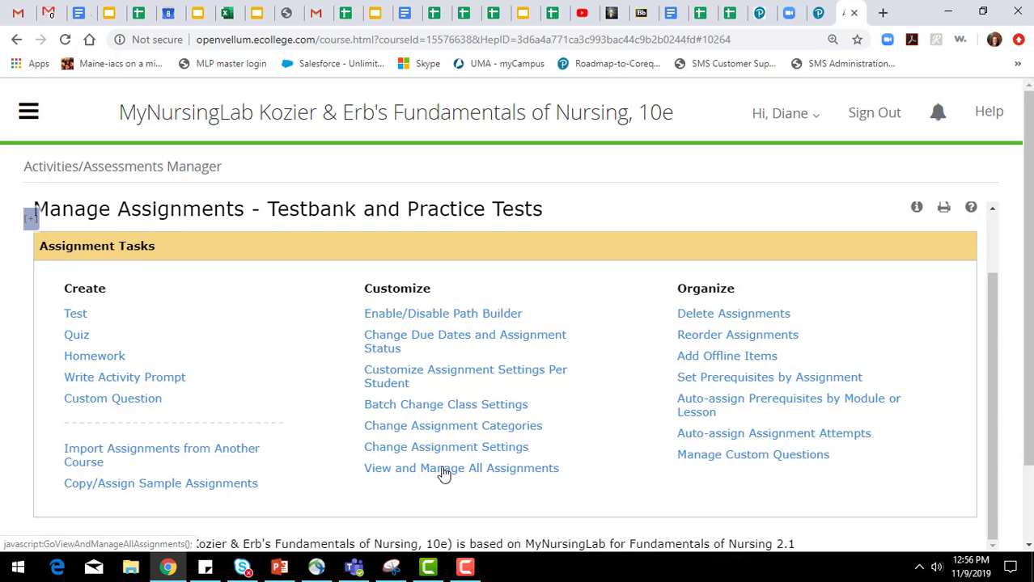
- Select Copy from the action dropdown for Test 1: Health and Wellness
scroll(620, 412, down, 3)
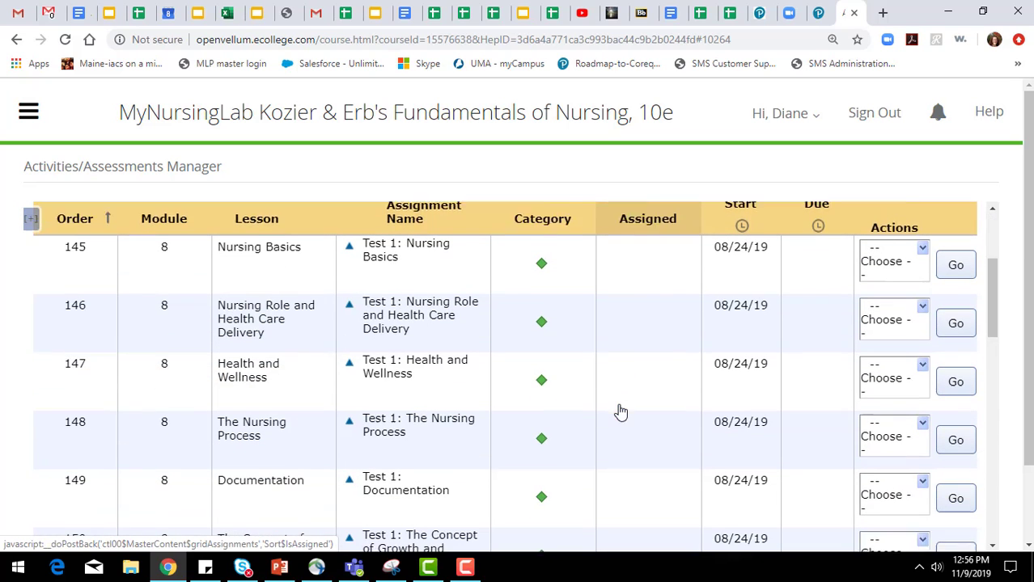
drag(999, 308, 1011, 262)
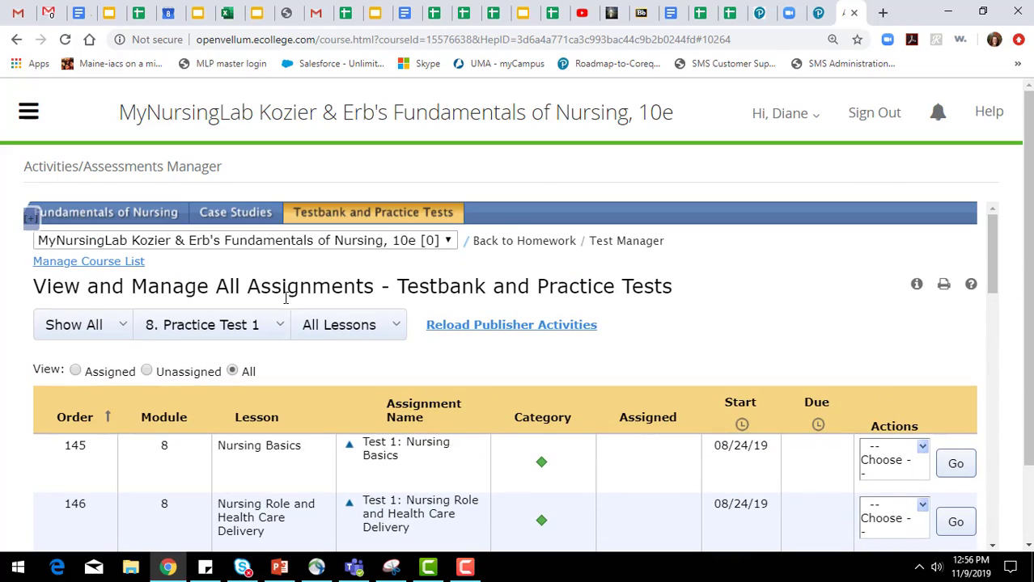
scroll(902, 333, down, 4)
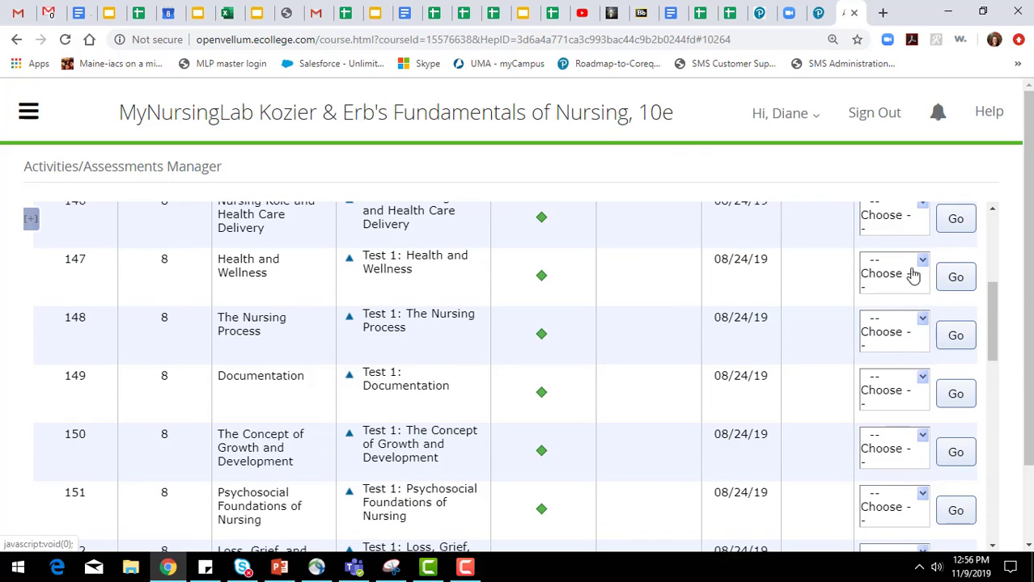
click(921, 269)
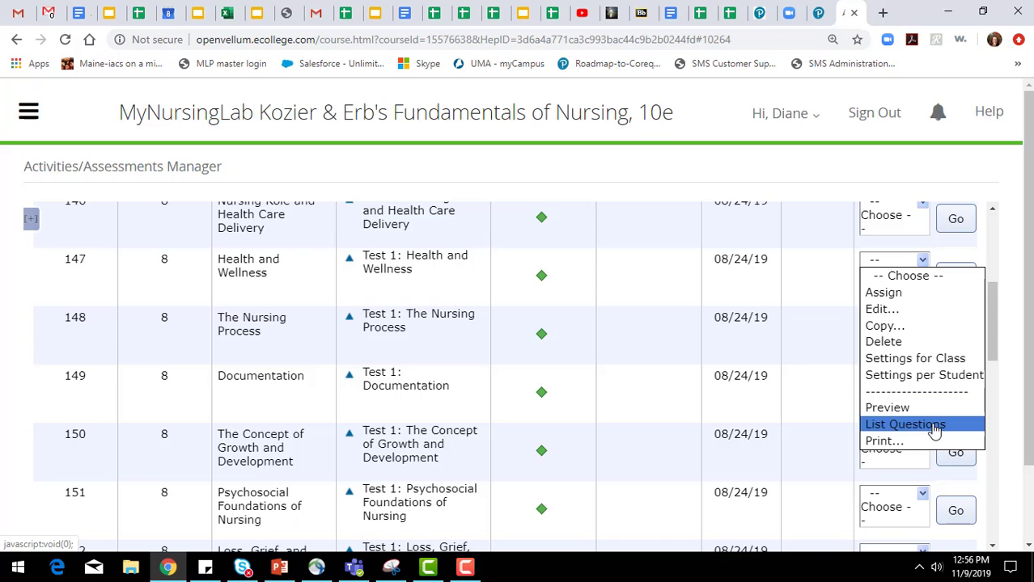
click(886, 316)
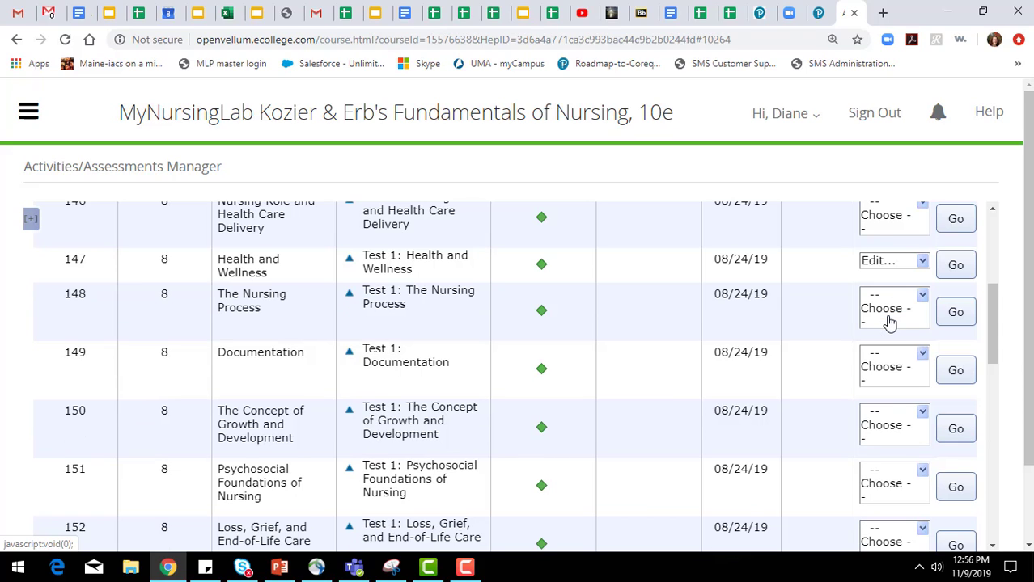
click(922, 264)
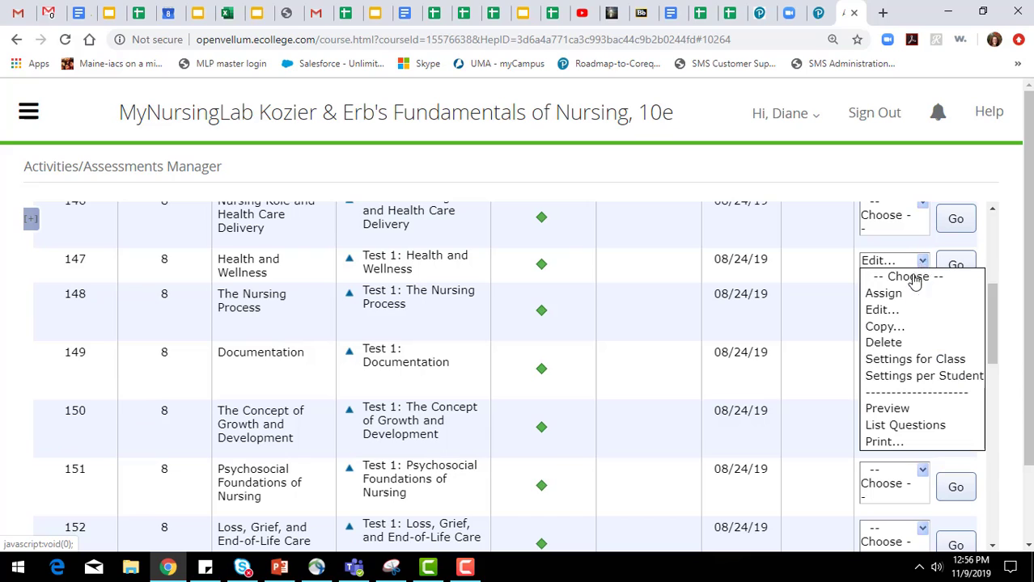
click(884, 326)
- Run the copy, rename it 'Test 1: Health and Wellness Edited', and advance to content
click(953, 273)
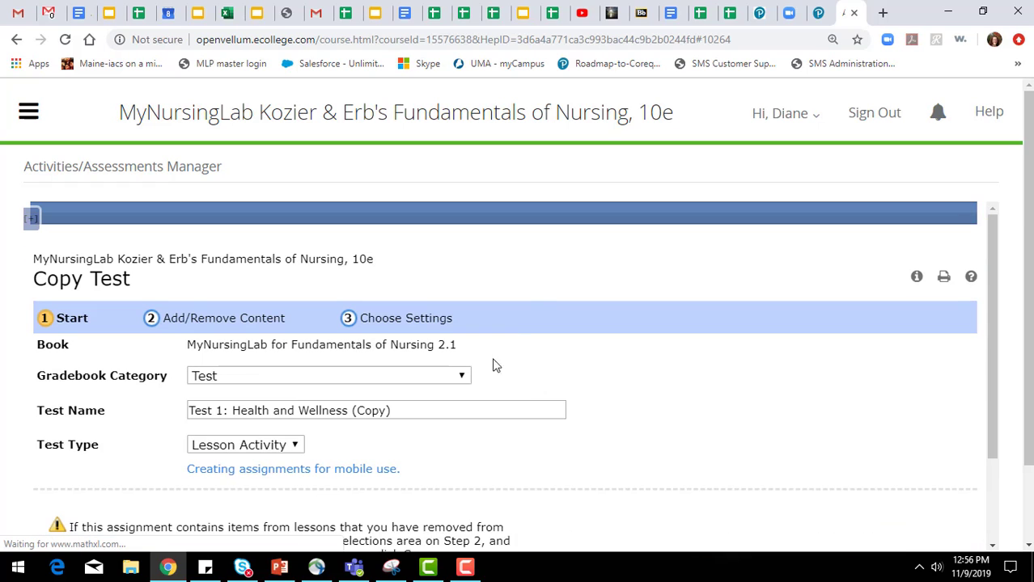
scroll(534, 324, down, 2)
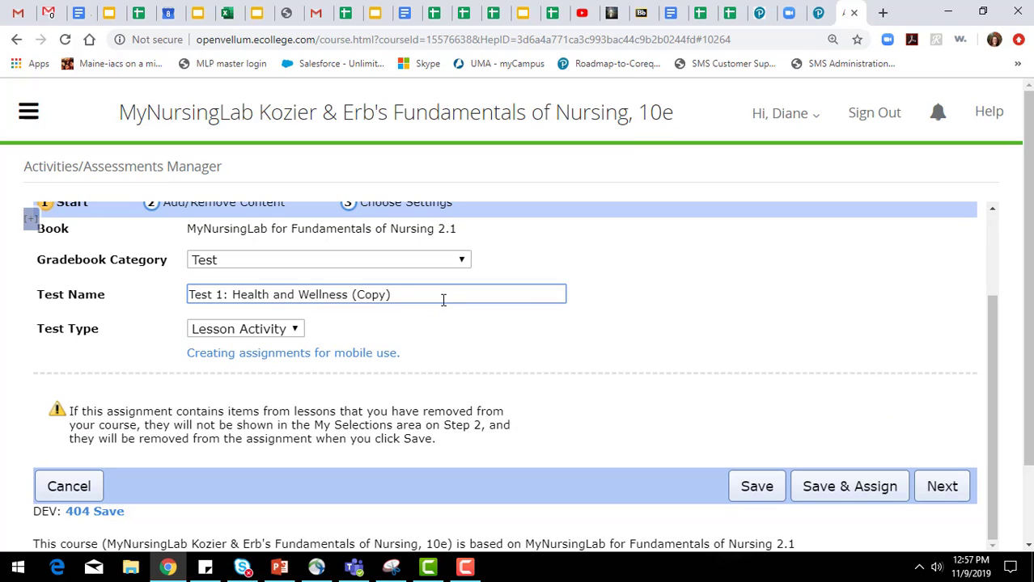
drag(408, 295, 340, 297)
text(s Edited)
scroll(295, 292, up, 2)
click(260, 283)
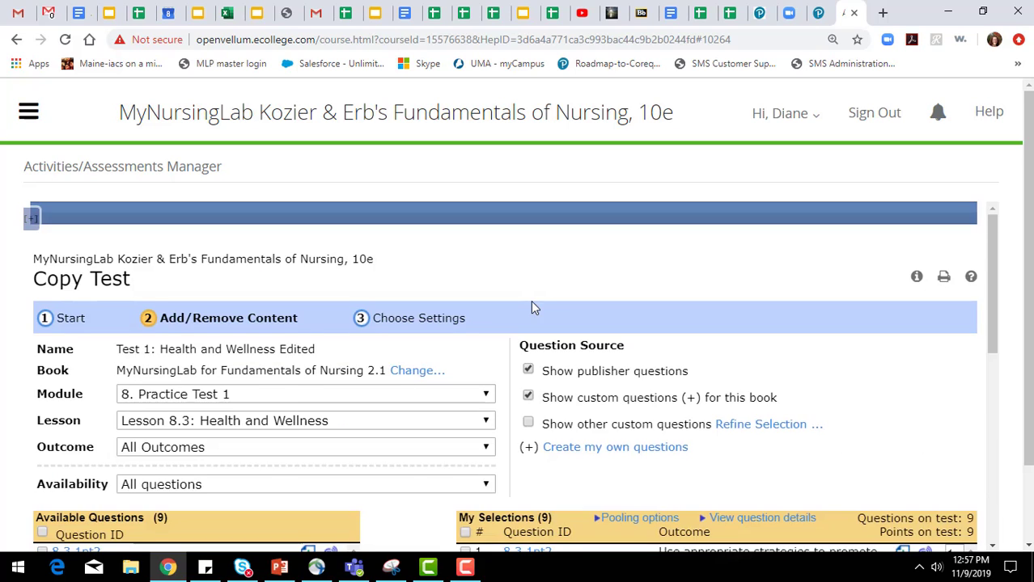
- Preview question 8.3.3pt5 in a separate window
scroll(532, 307, down, 3)
mouse_move(534, 350)
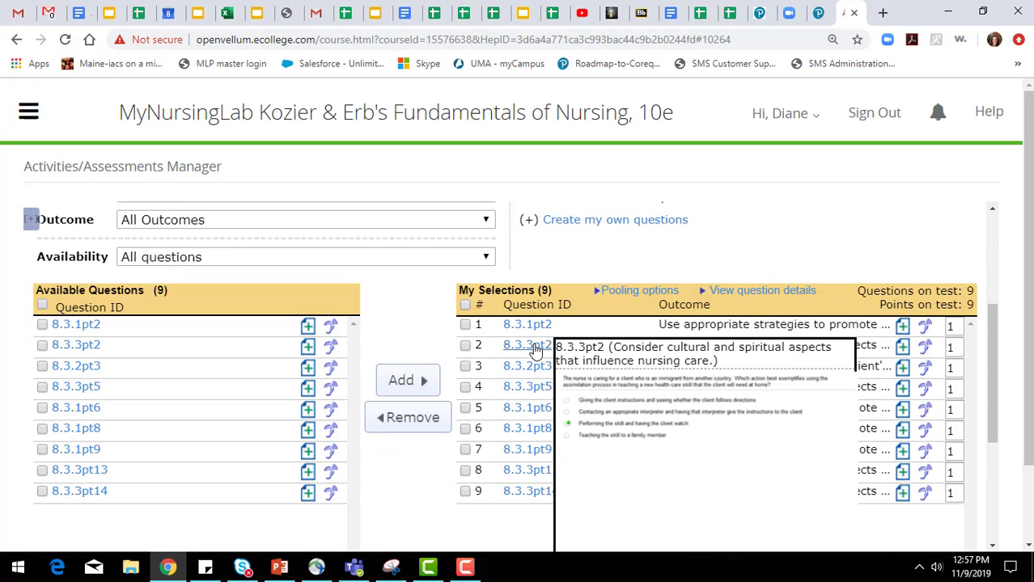
mouse_move(527, 375)
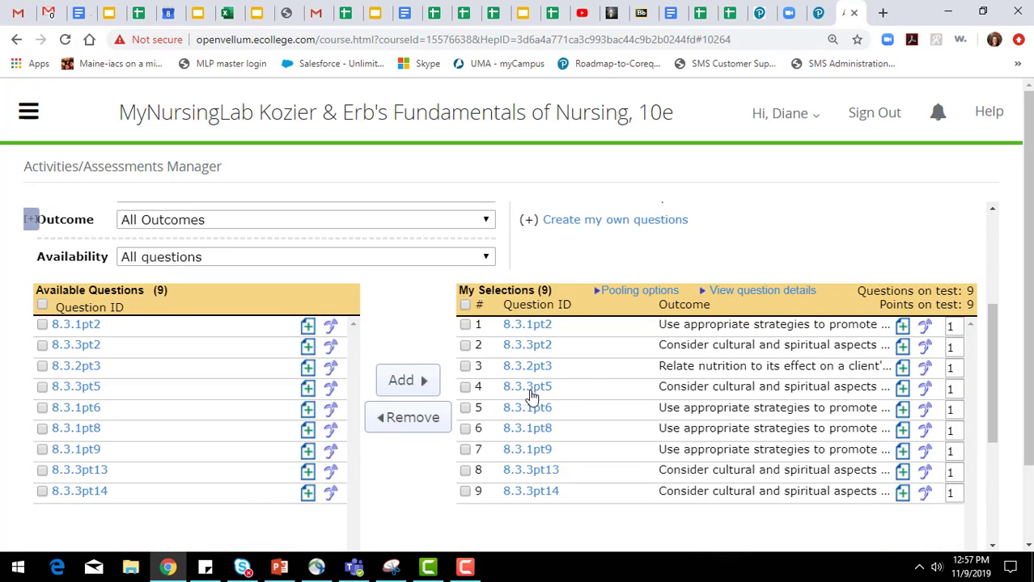
click(530, 397)
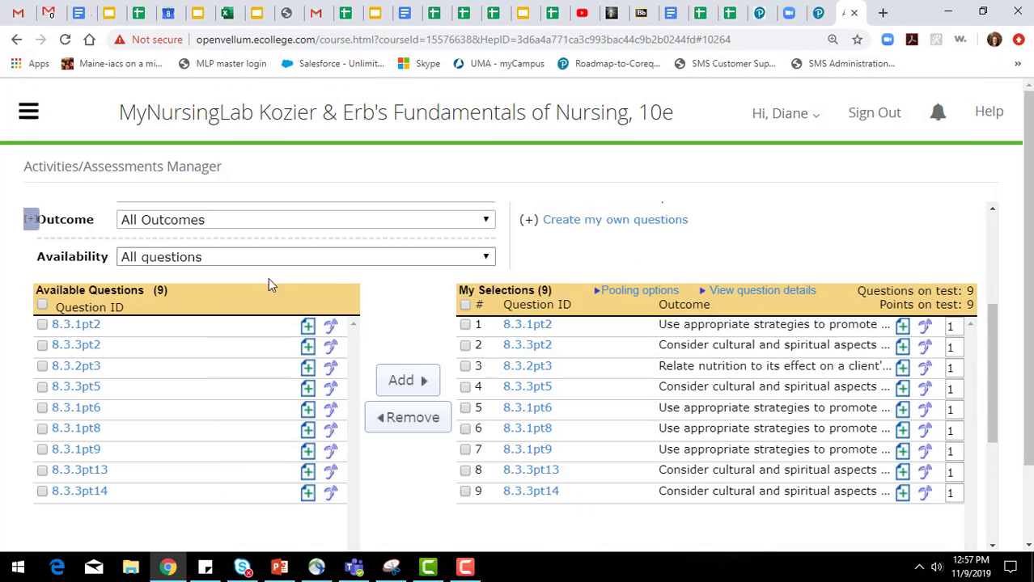
- Filter available questions to module Practice Test 1, Lesson 8.3
scroll(243, 275, up, 2)
click(241, 318)
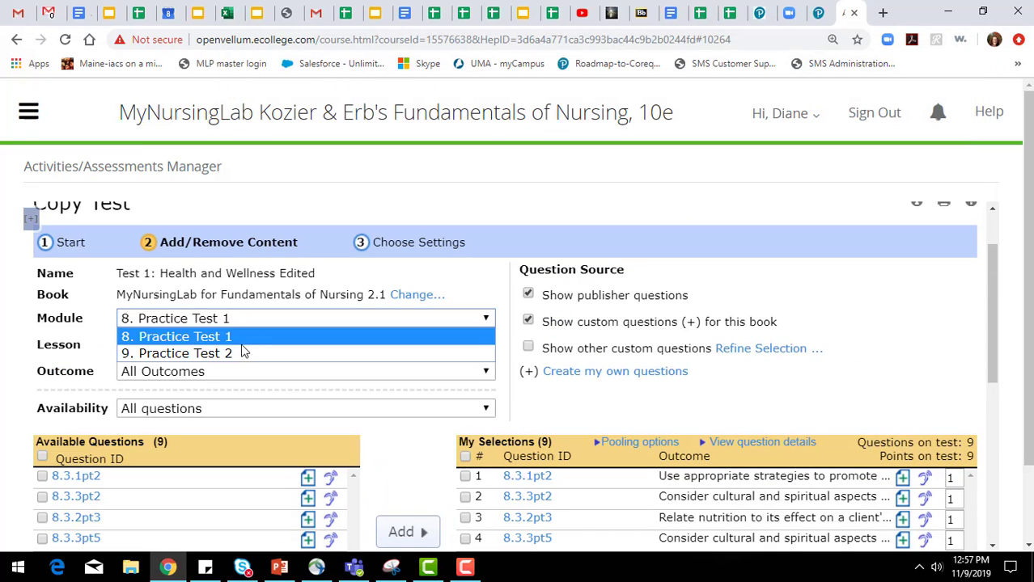
click(259, 335)
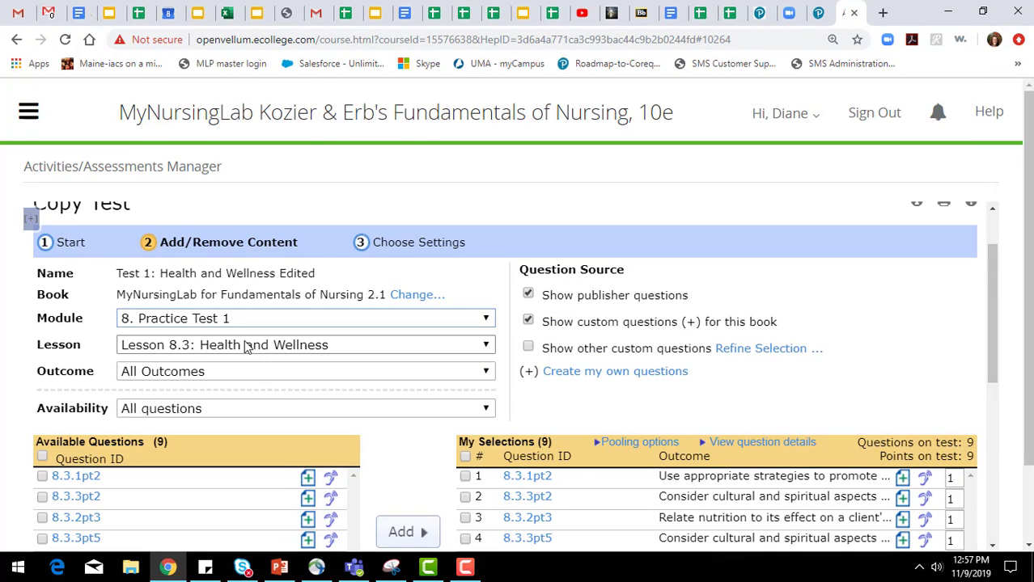
click(249, 344)
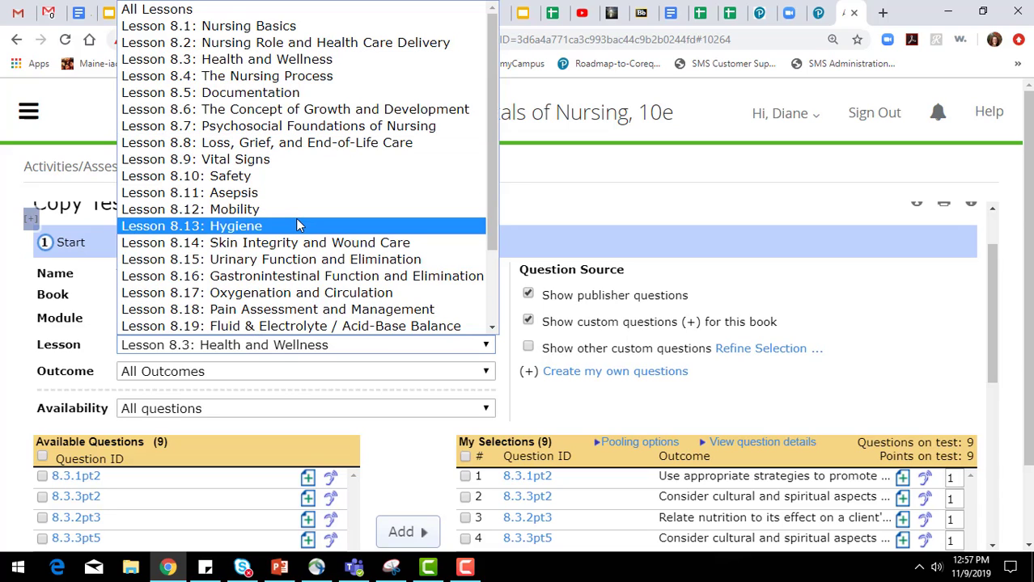
click(248, 376)
click(248, 376)
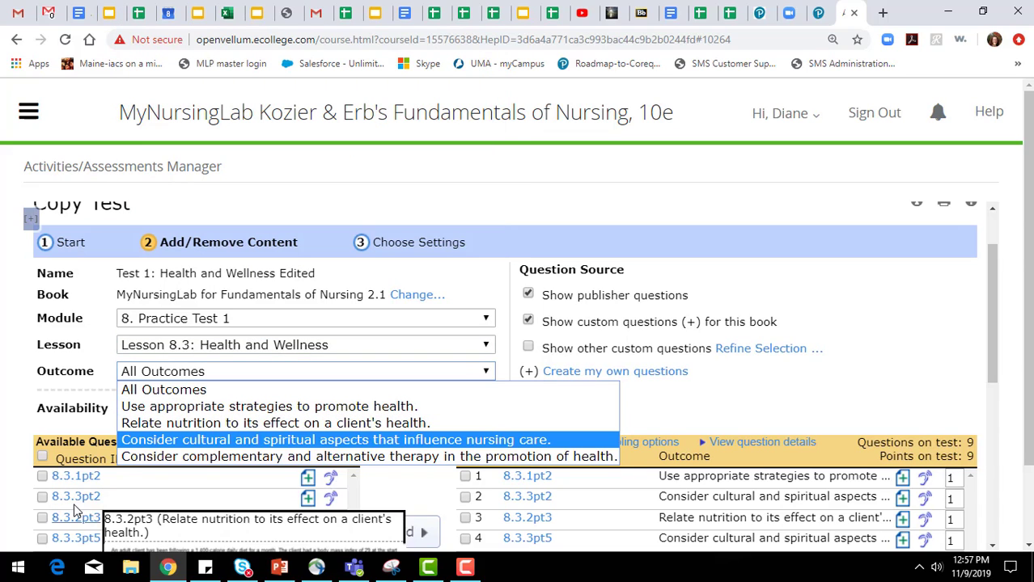
scroll(127, 317, down, 5)
scroll(127, 317, up, 5)
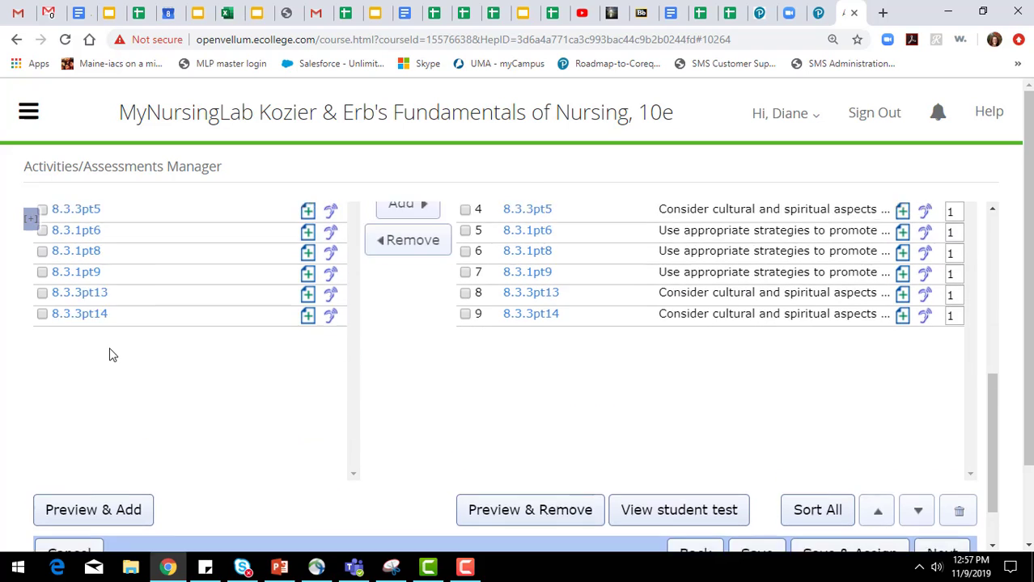
- Add question 8.3.2pt3 and remove question 8.3.1pt6, confirming the removal
click(42, 290)
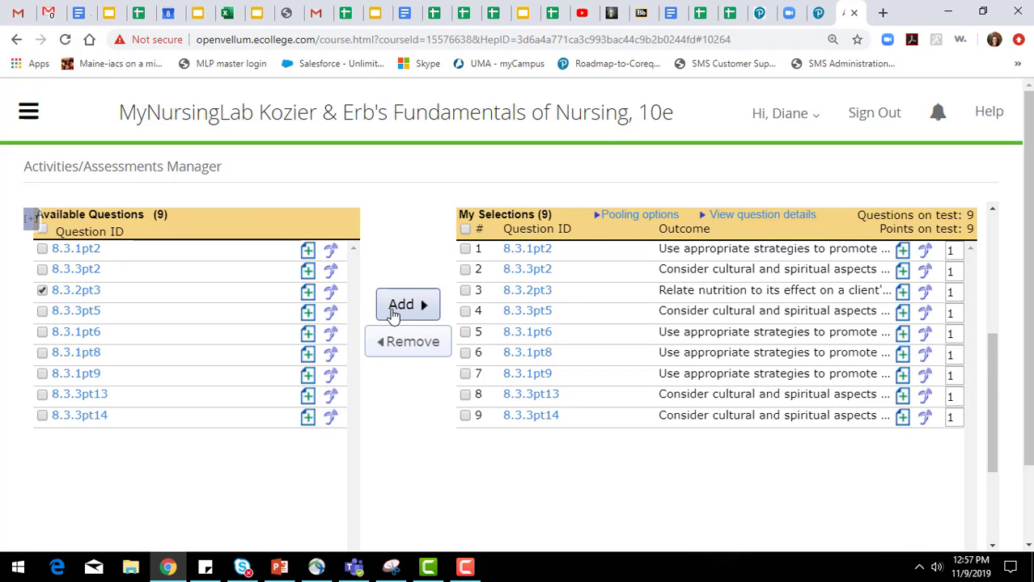
click(401, 305)
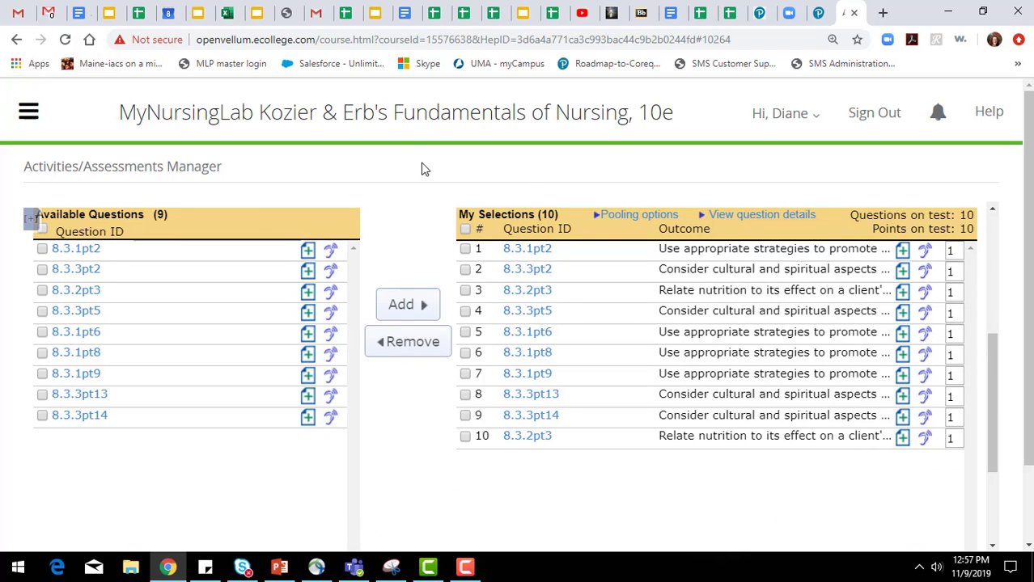
click(465, 333)
click(408, 348)
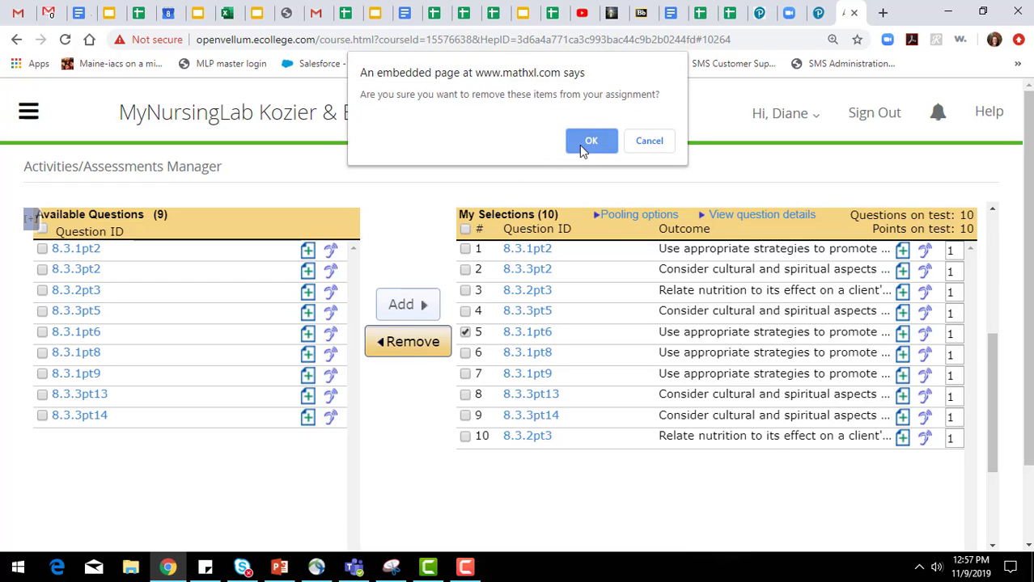
click(579, 145)
scroll(392, 284, up, 5)
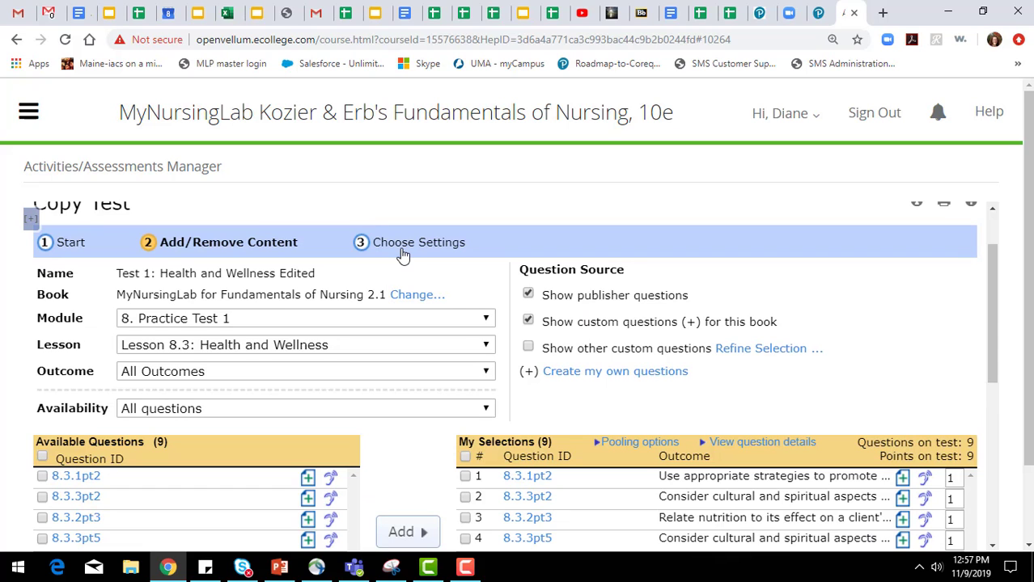
- Review the copied test's settings, including the 70% mastery score, then cancel the copy
click(412, 247)
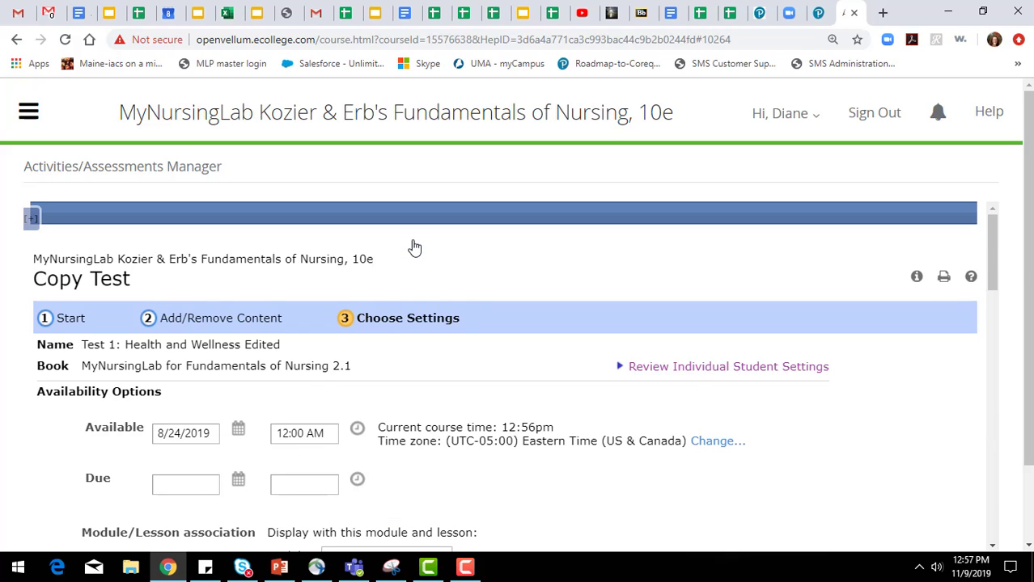
scroll(478, 302, down, 3)
scroll(479, 304, down, 3)
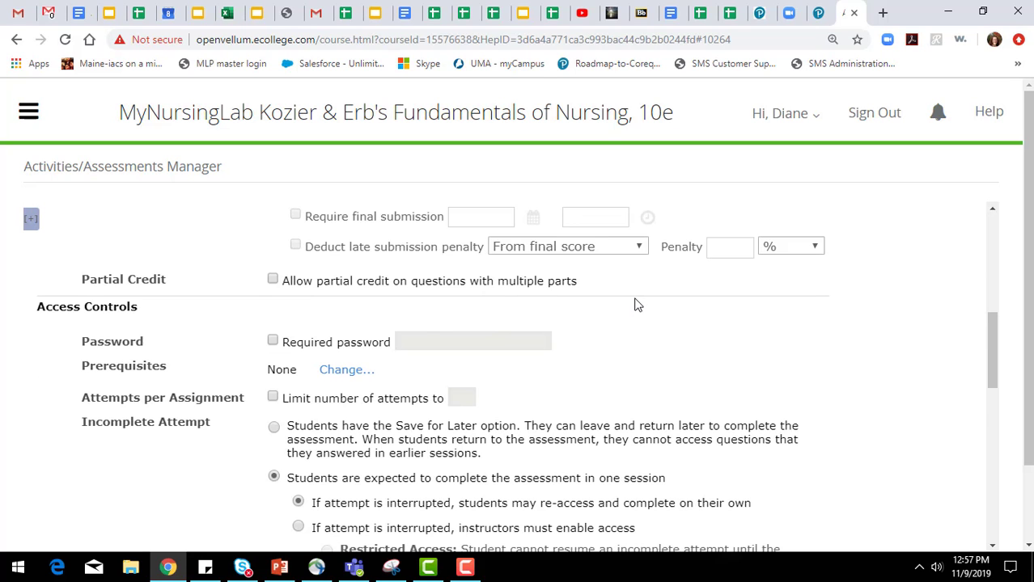
scroll(634, 305, down, 4)
scroll(635, 305, down, 5)
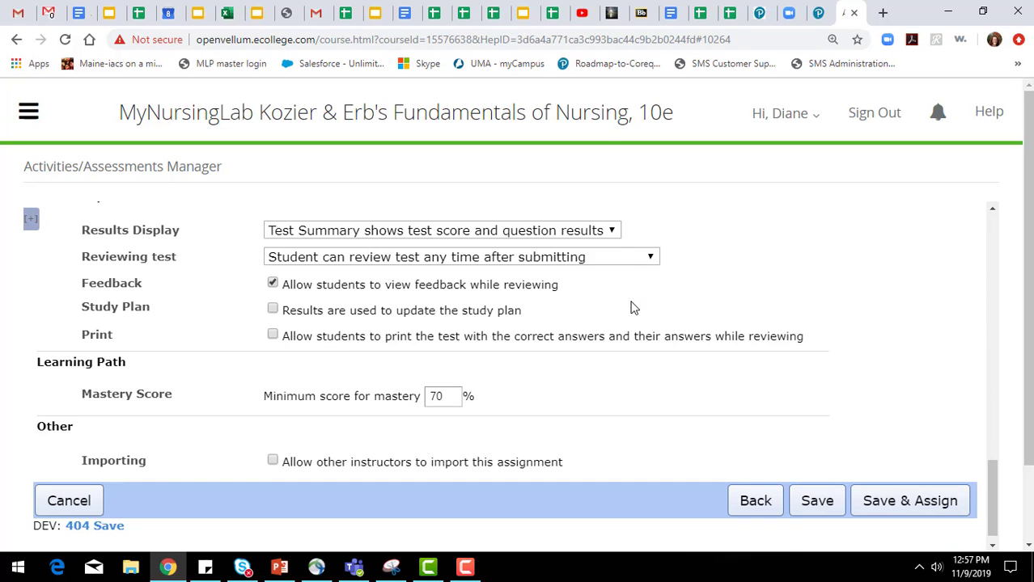
click(70, 501)
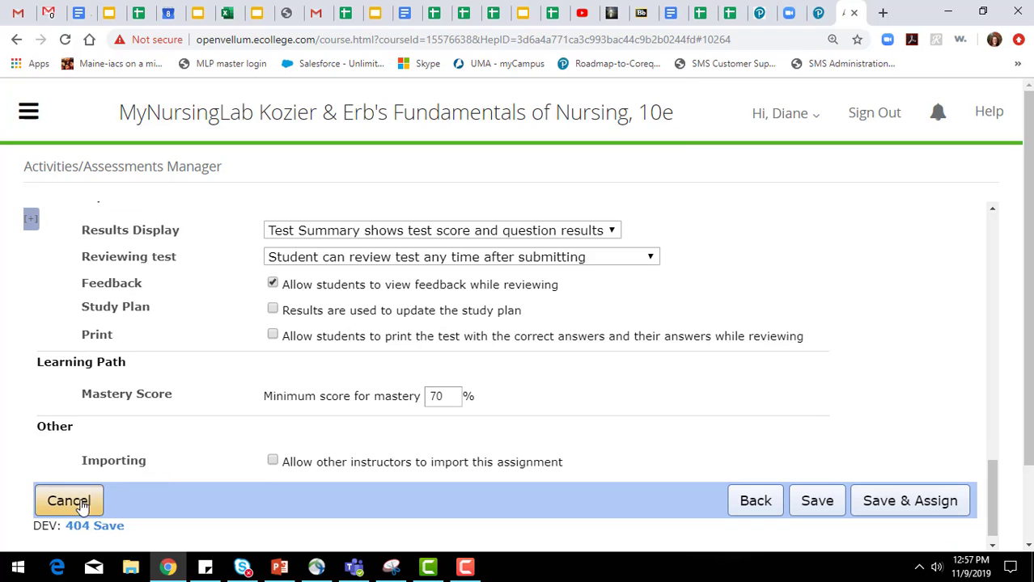
- Leave the unsaved copy and scroll through the Testbank assignment list
click(578, 127)
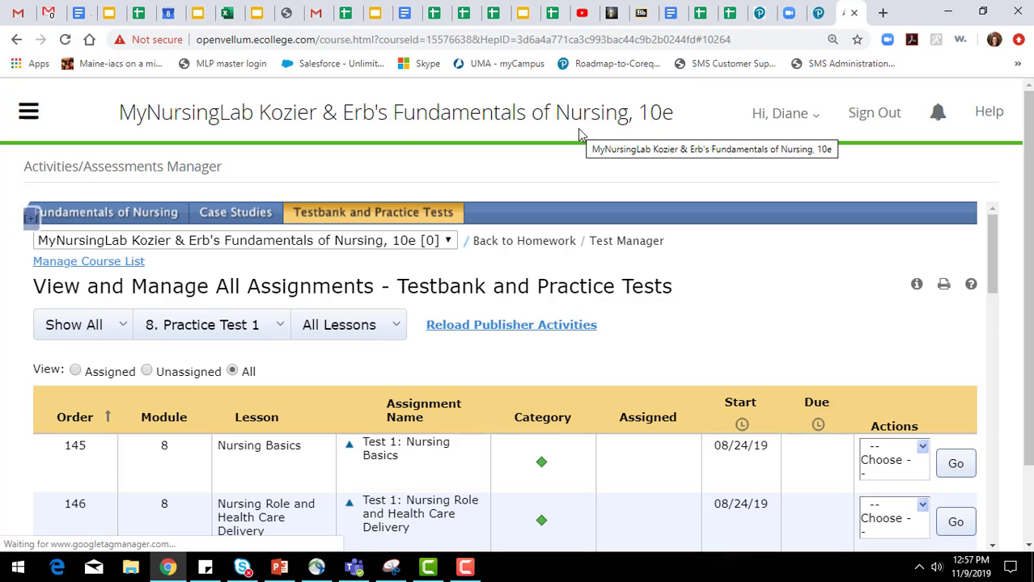
scroll(783, 374, down, 3)
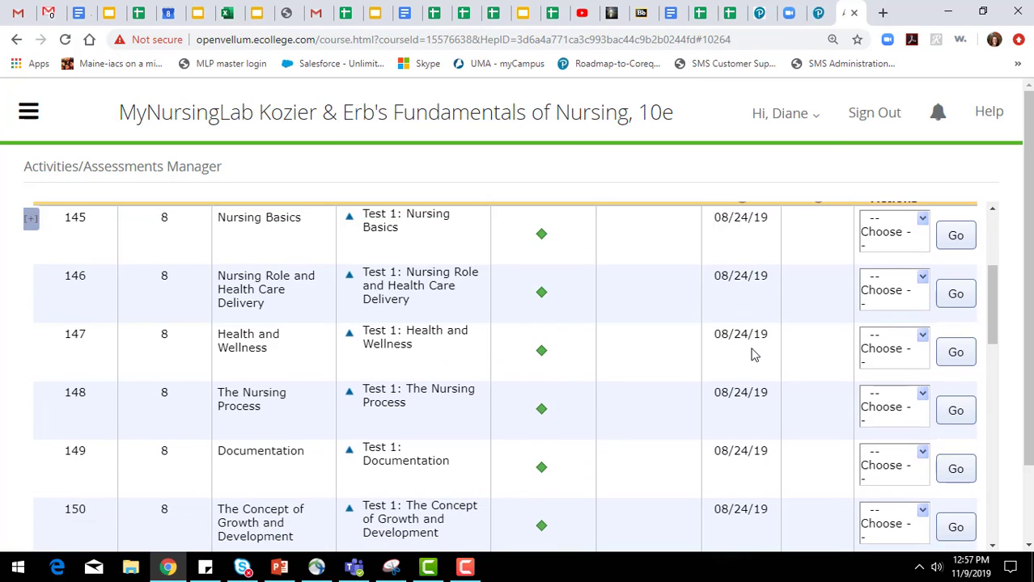
scroll(752, 351, down, 4)
scroll(750, 349, down, 1)
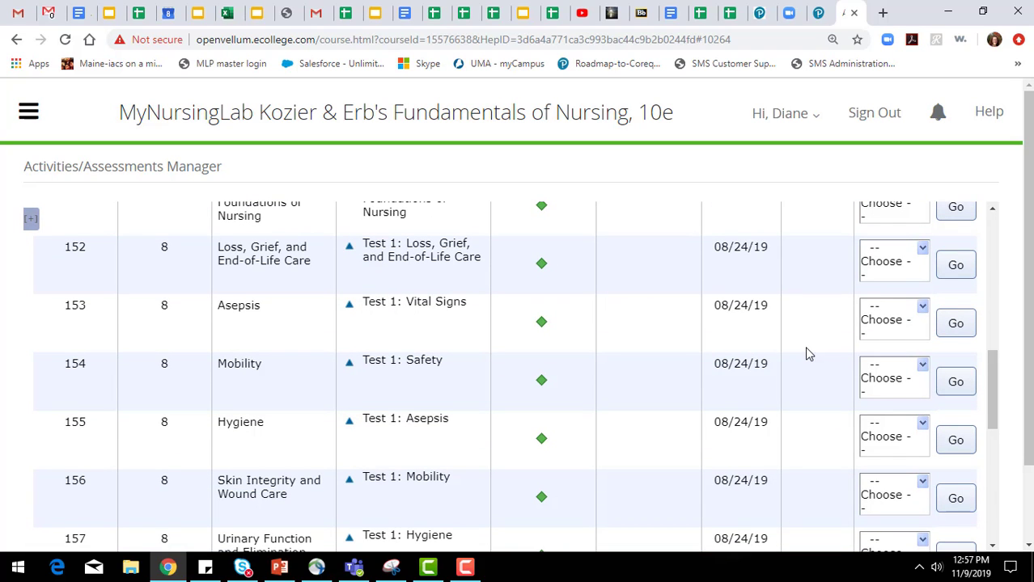
scroll(806, 353, down, 4)
scroll(806, 354, down, 2)
scroll(808, 354, up, 3)
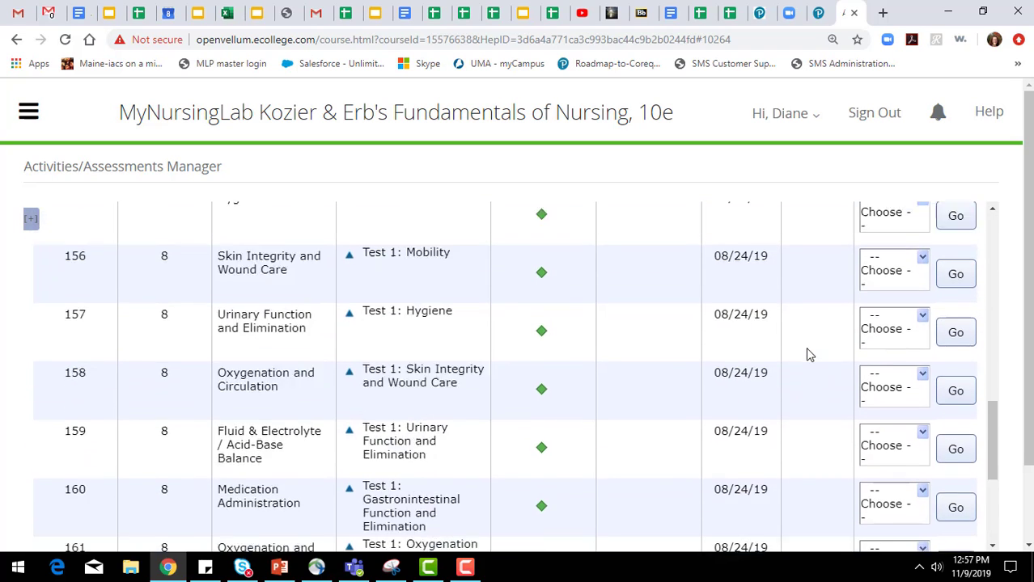
scroll(807, 353, up, 6)
scroll(534, 309, up, 3)
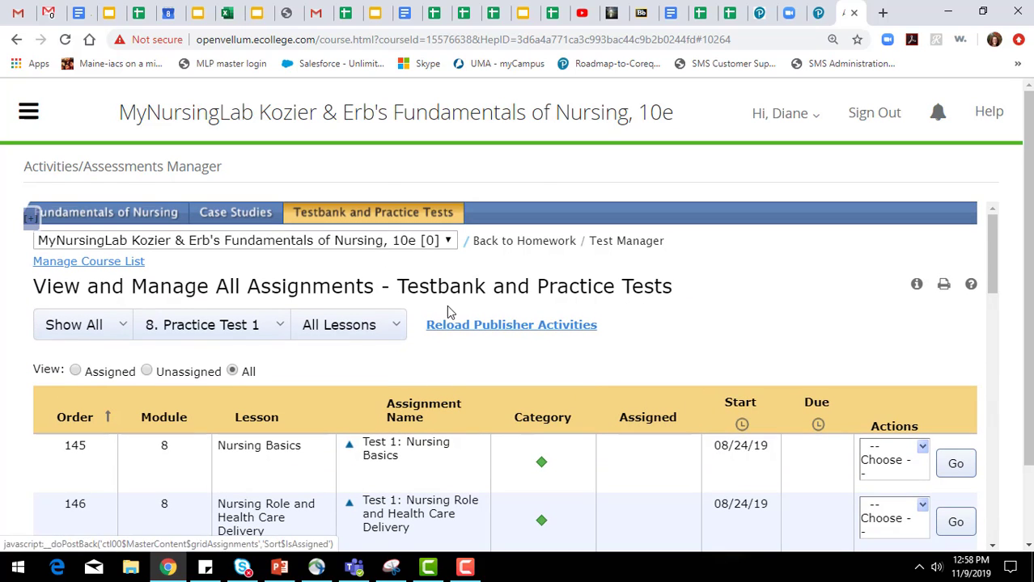
- Filter to 9. Practice Test 2, then switch to the Fundamentals of Nursing assignments
click(277, 326)
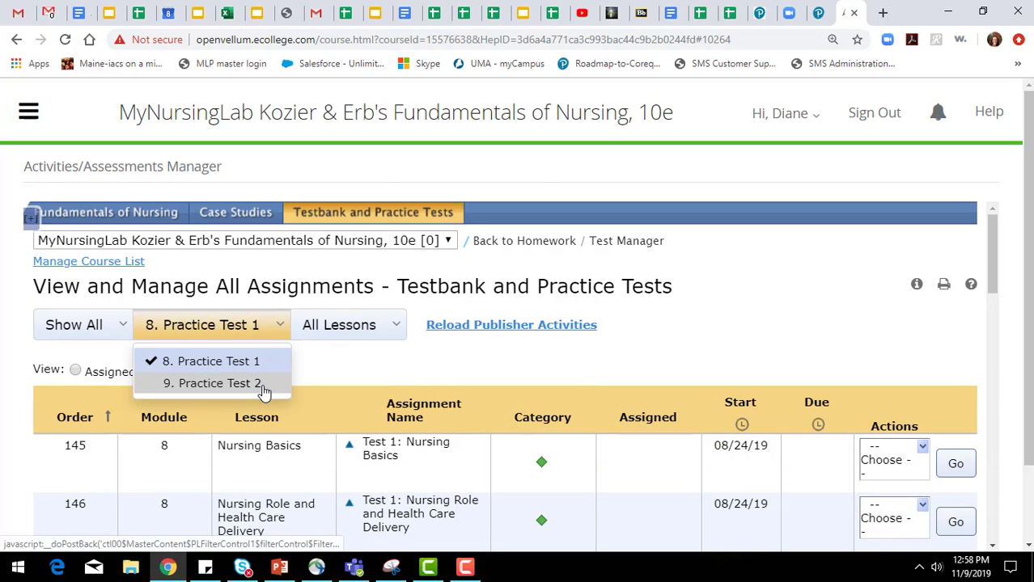
click(264, 385)
click(348, 328)
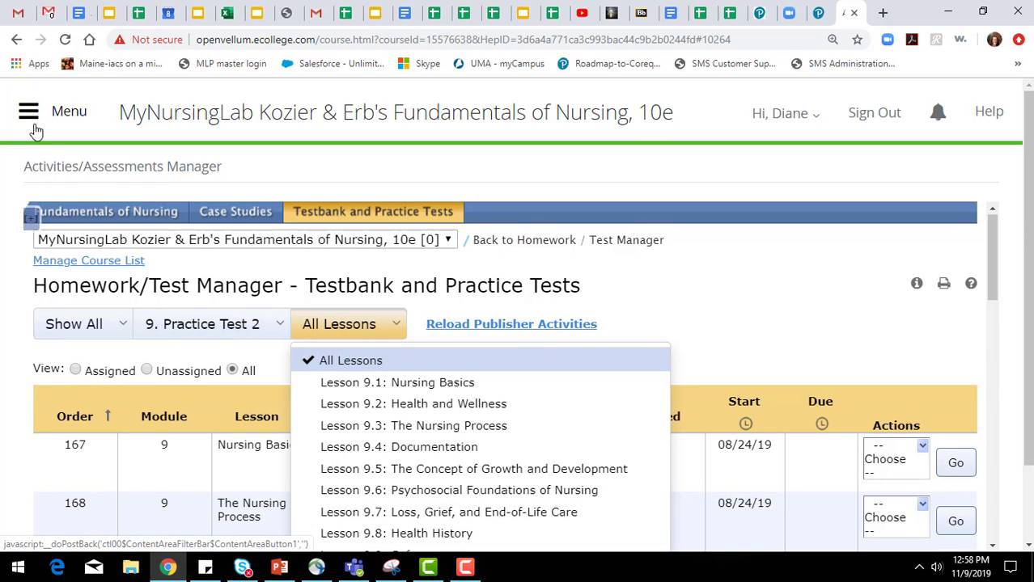
click(92, 213)
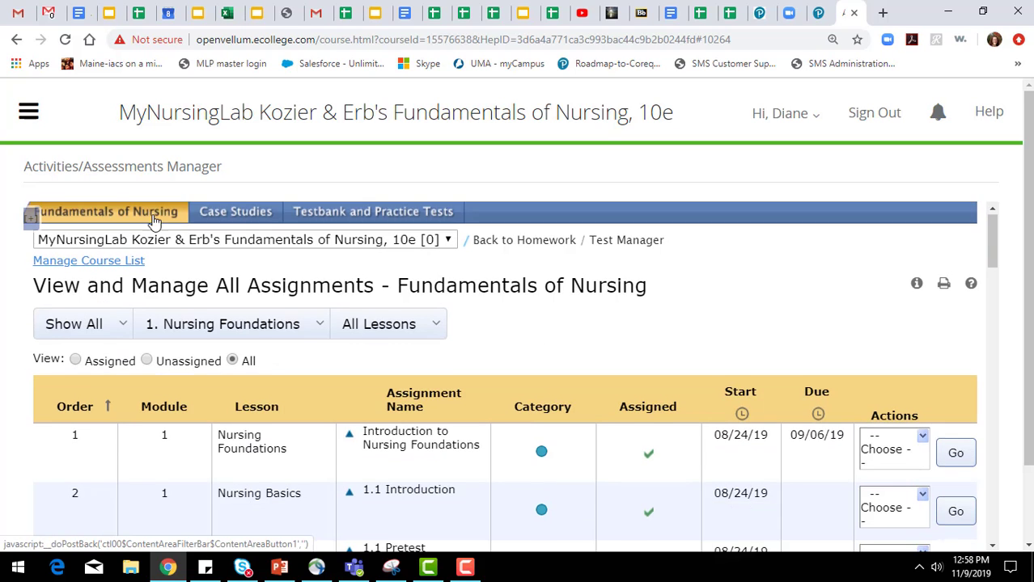
scroll(690, 340, down, 4)
scroll(688, 340, up, 4)
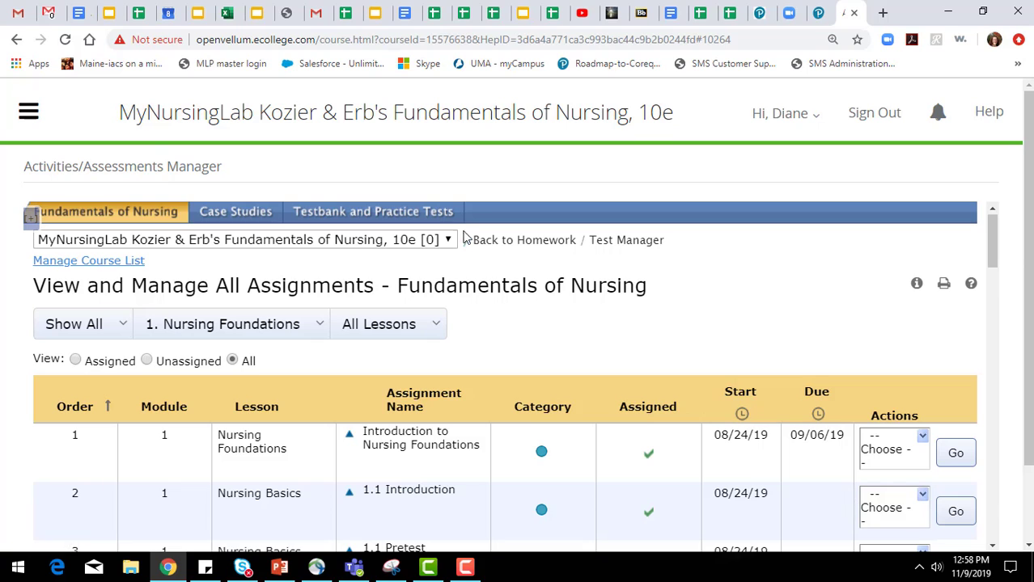
- Open the course Gradebook's Manage Grades page with the navigation hidden
click(32, 113)
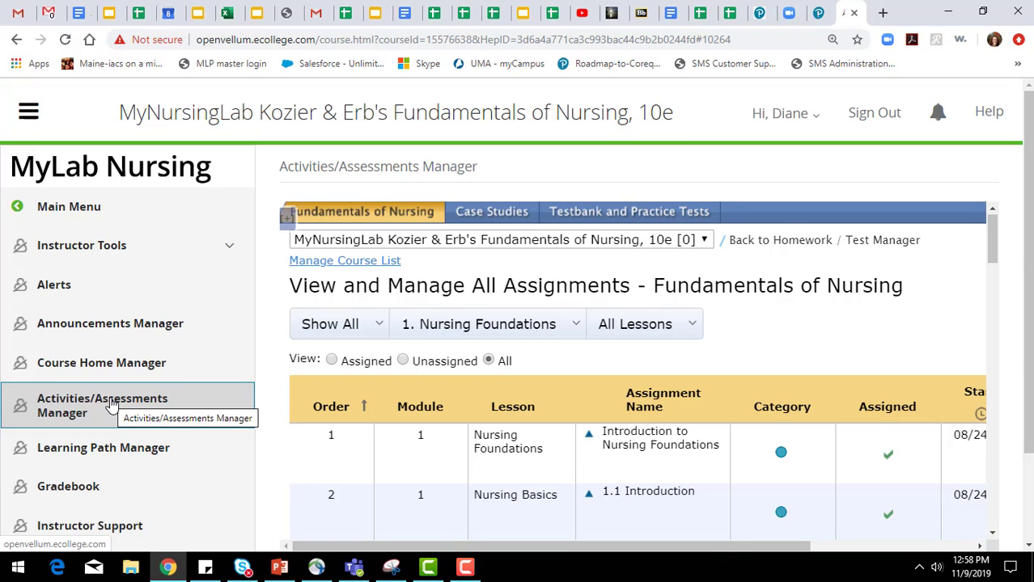
click(95, 491)
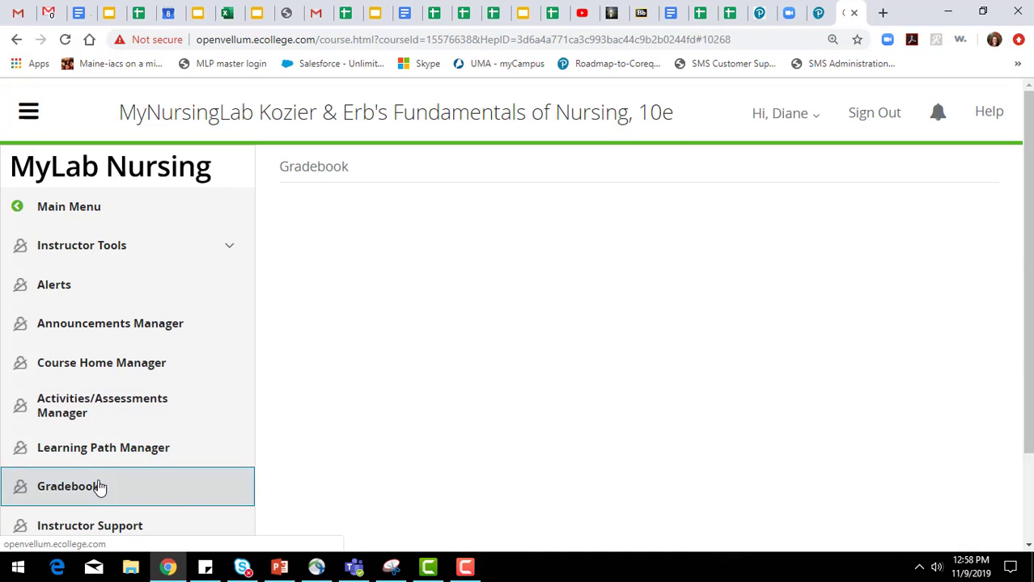
click(28, 114)
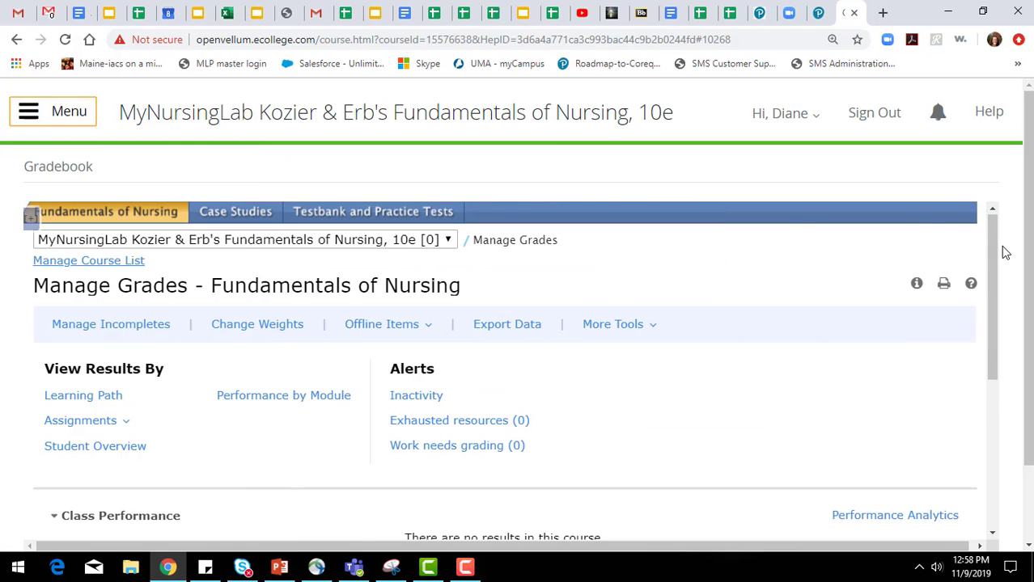
drag(994, 235, 1011, 348)
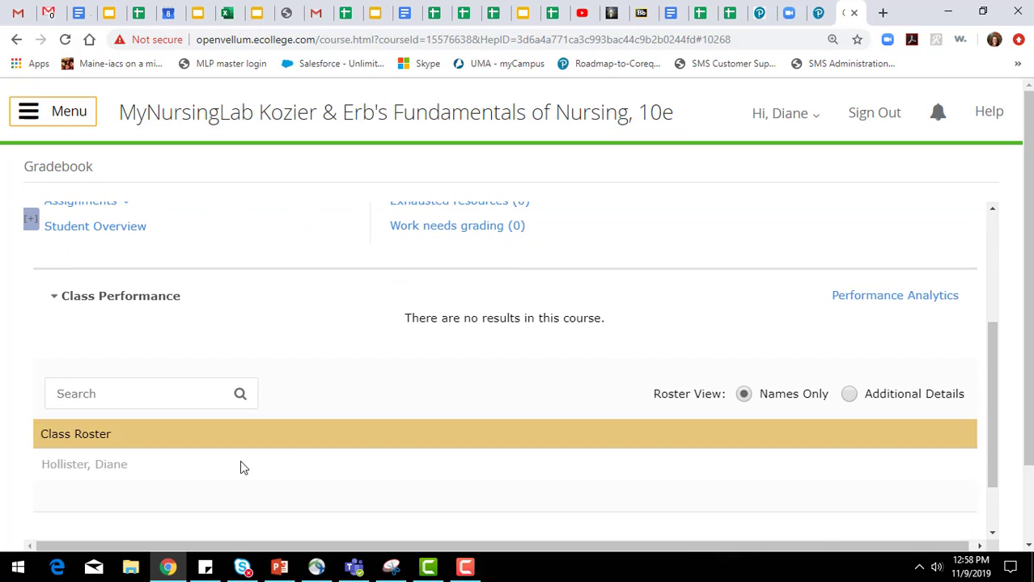
- View a roster student's individual results, then return to Manage Grades
click(92, 467)
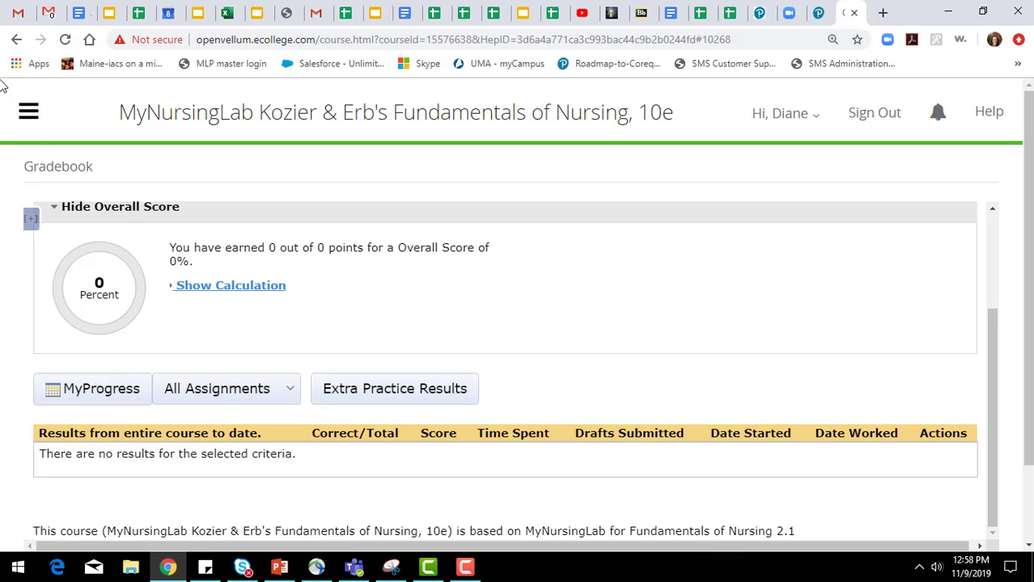
click(16, 39)
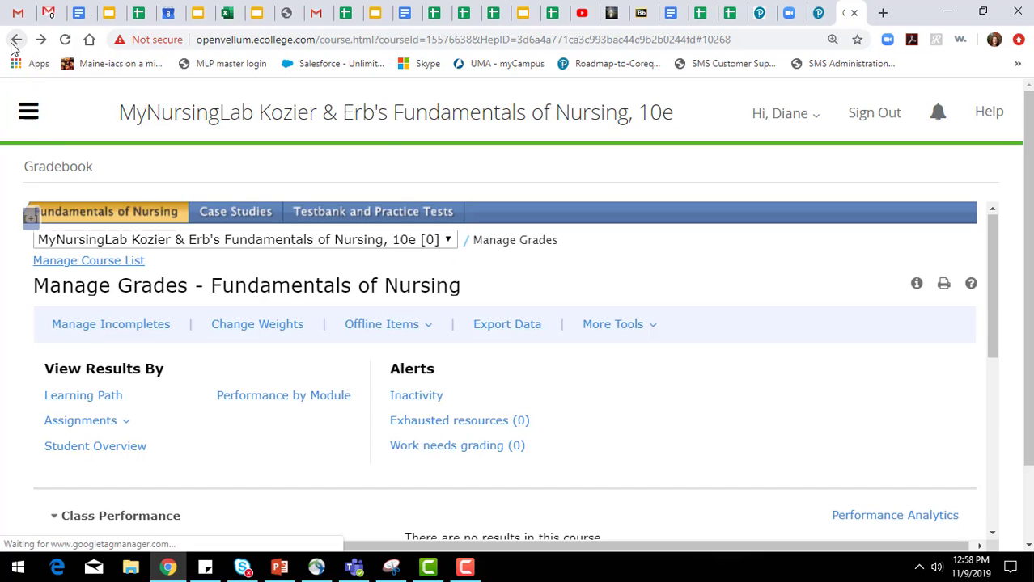
scroll(672, 435, down, 3)
scroll(115, 474, up, 2)
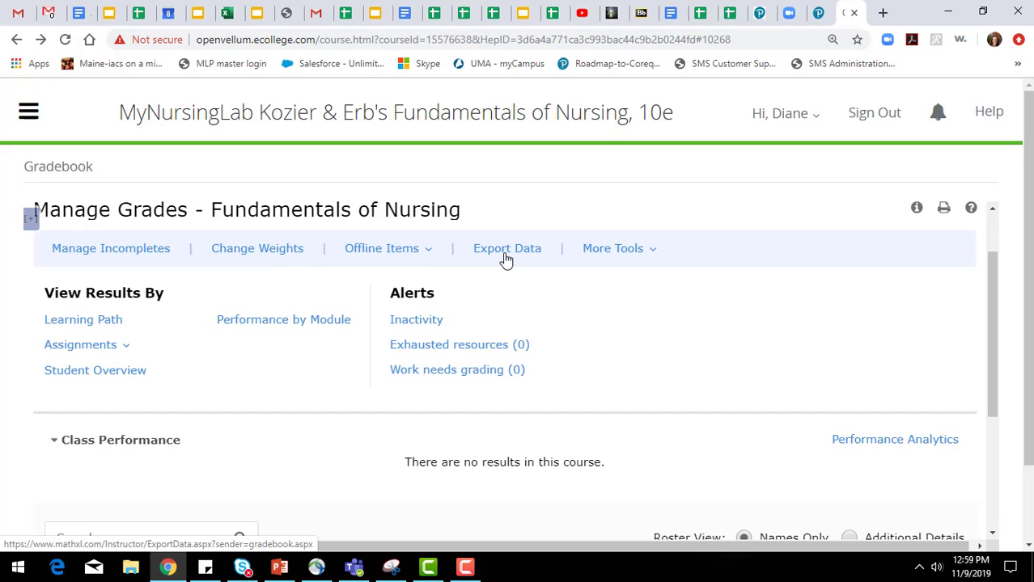
- Look over the More Tools gradebook options and go to Export Data
click(576, 257)
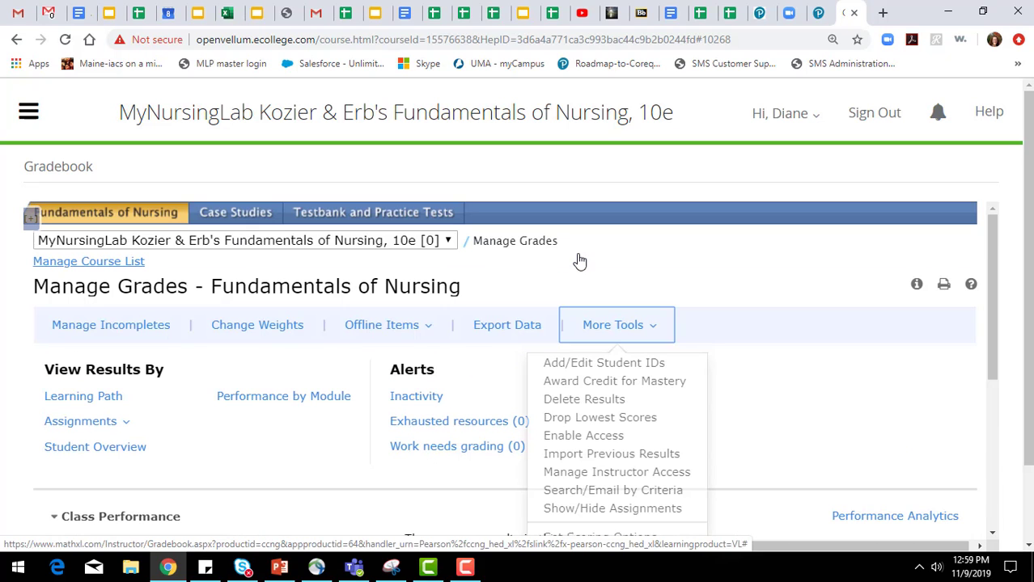
scroll(752, 309, down, 1)
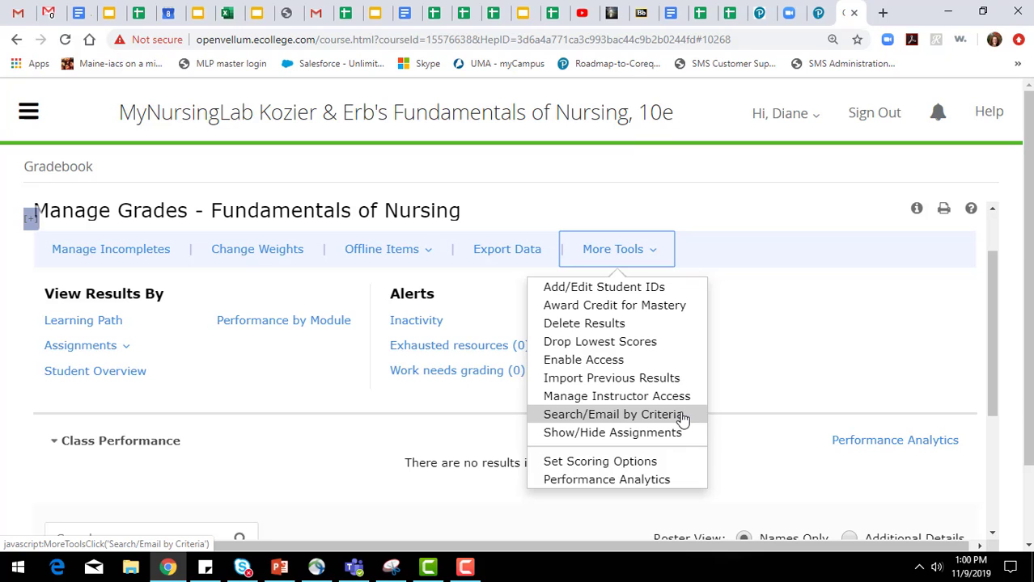
click(503, 258)
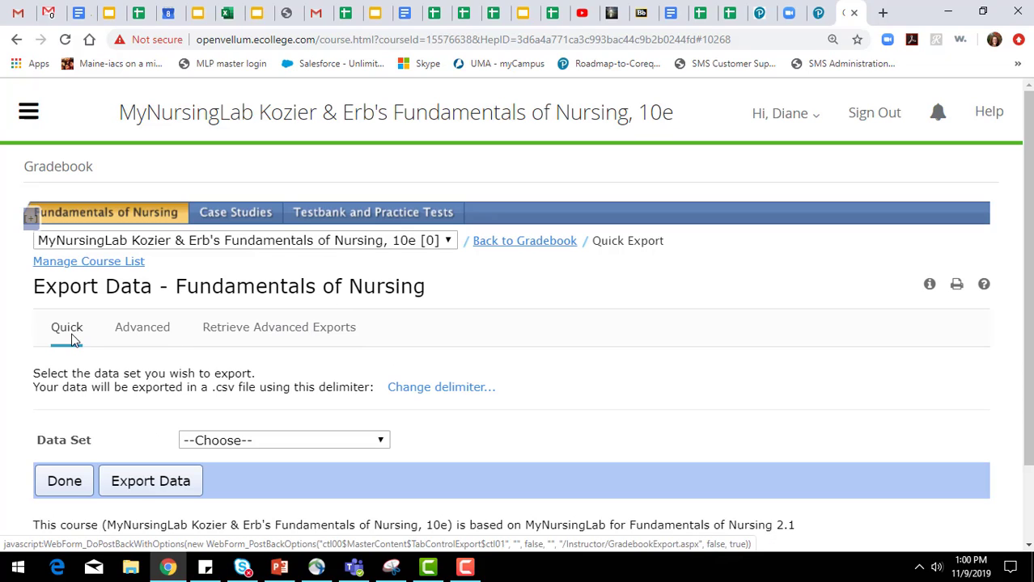
- Check the data set list, then start an Advanced export named demo
click(301, 443)
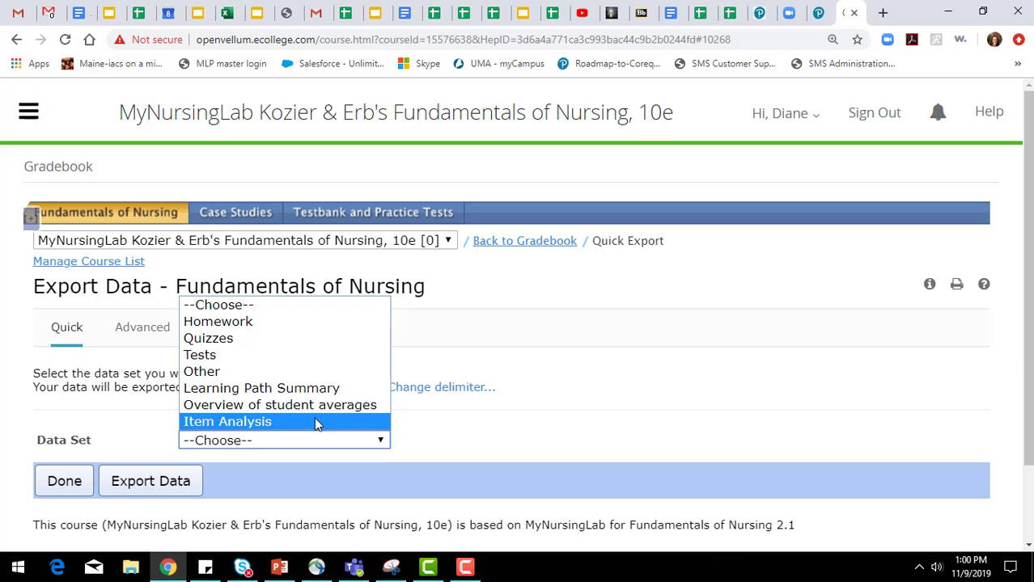
click(647, 297)
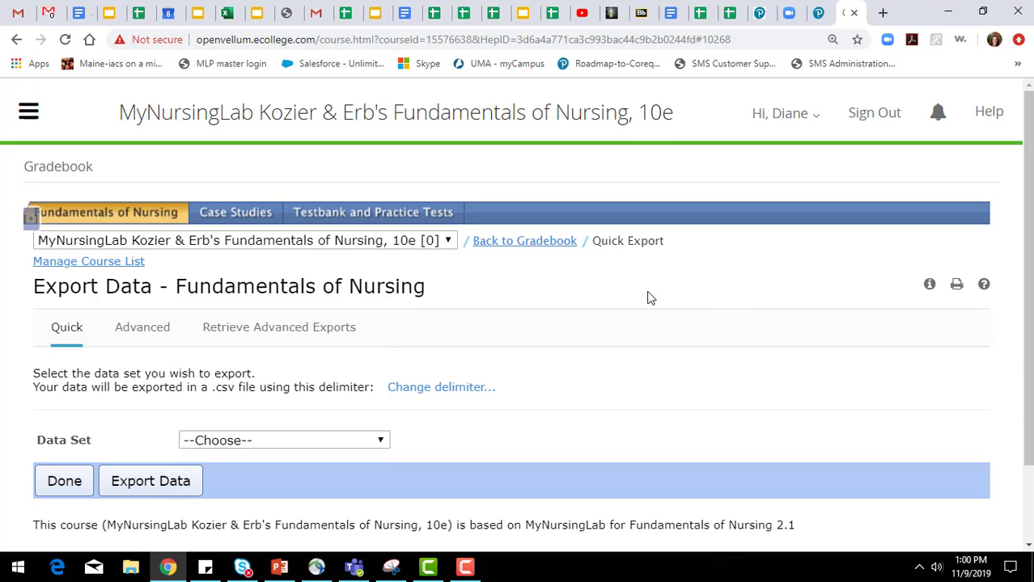
click(150, 329)
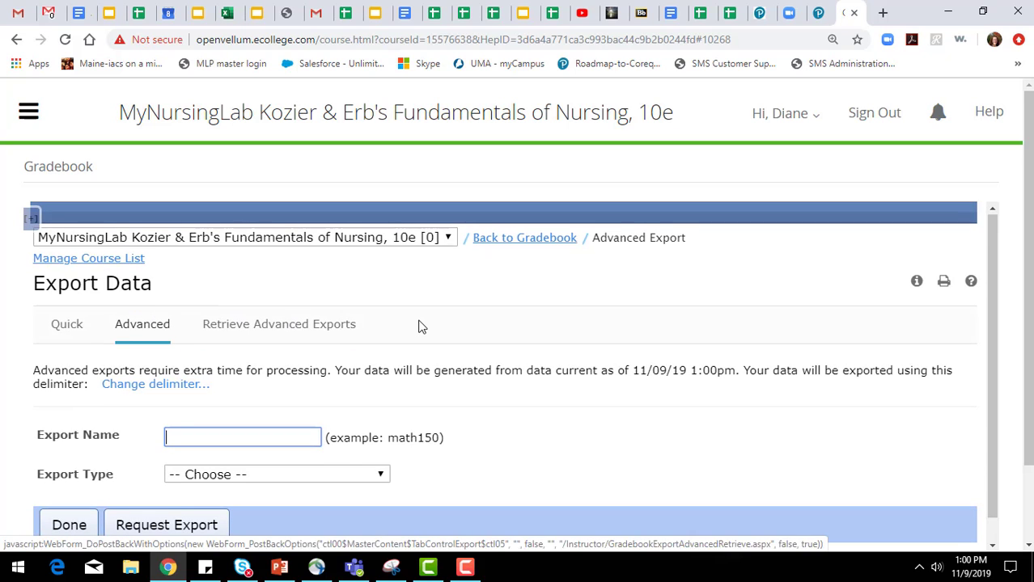
click(241, 411)
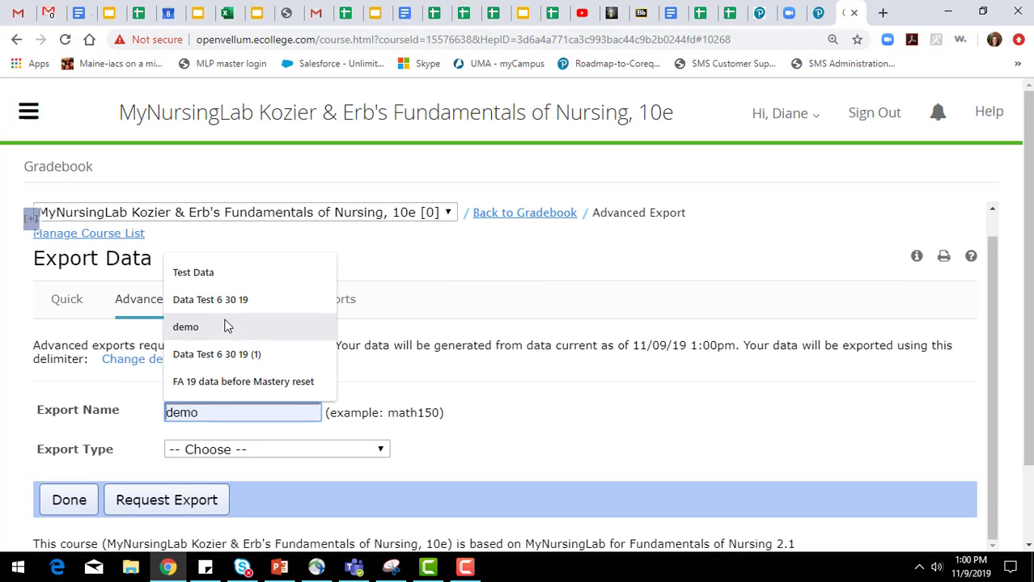
click(224, 325)
- Choose Student Assignment Results as the export type in MyLab/XL format
scroll(363, 390, down, 1)
click(322, 356)
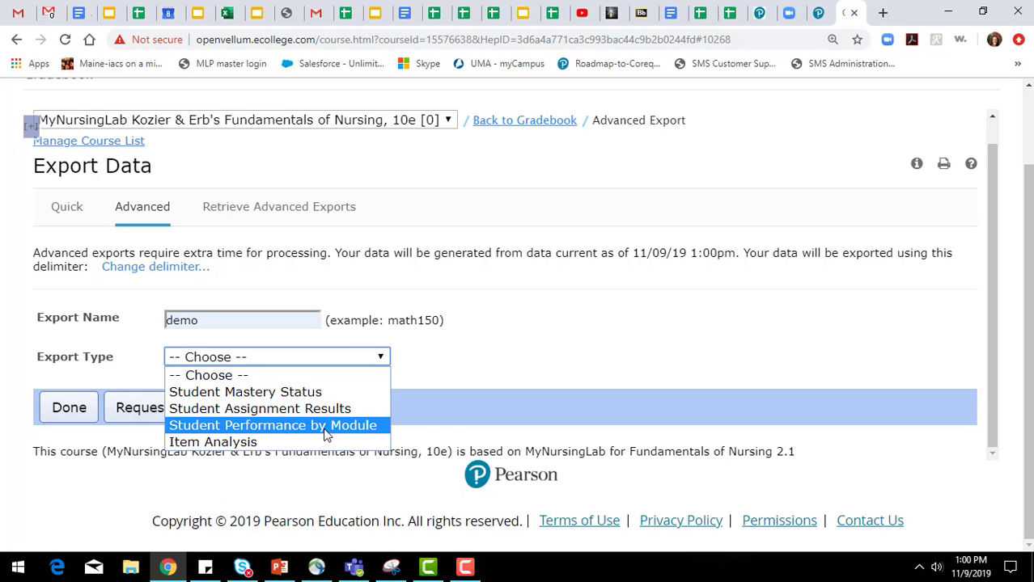
click(289, 408)
scroll(331, 390, down, 1)
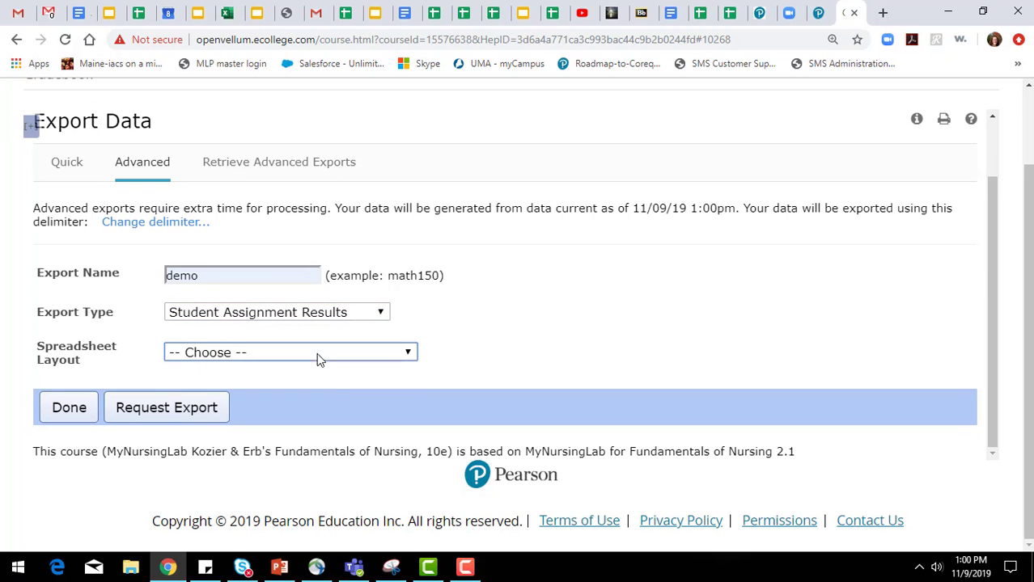
click(317, 352)
click(319, 386)
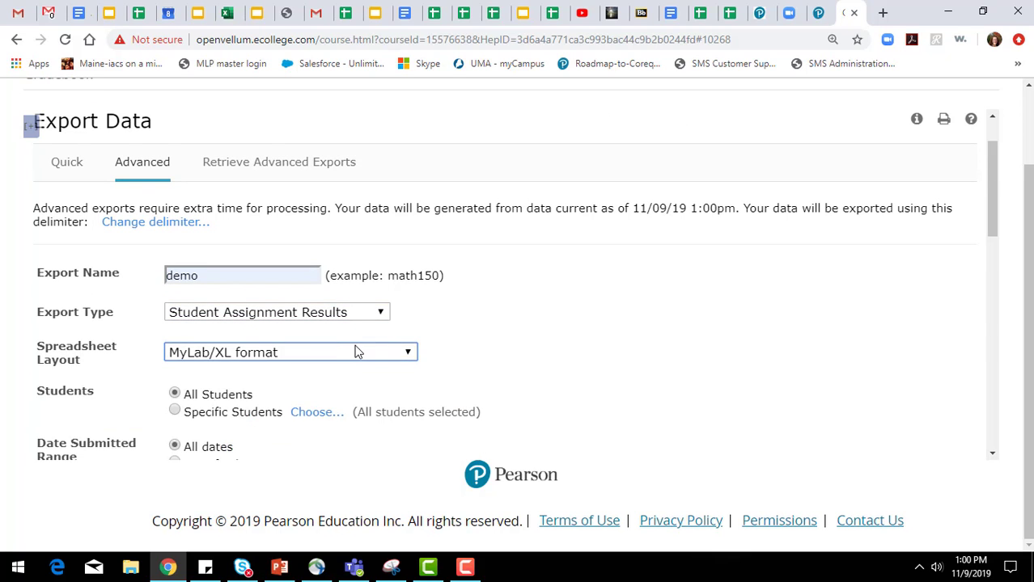
- Review the remaining export options and leave with Done without requesting it
scroll(355, 350, down, 4)
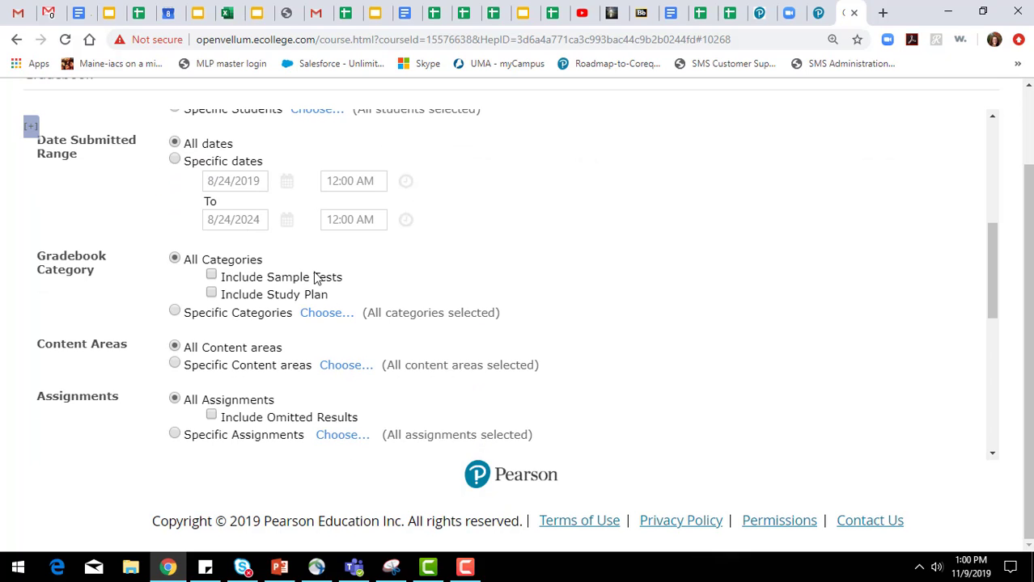
scroll(299, 334, down, 3)
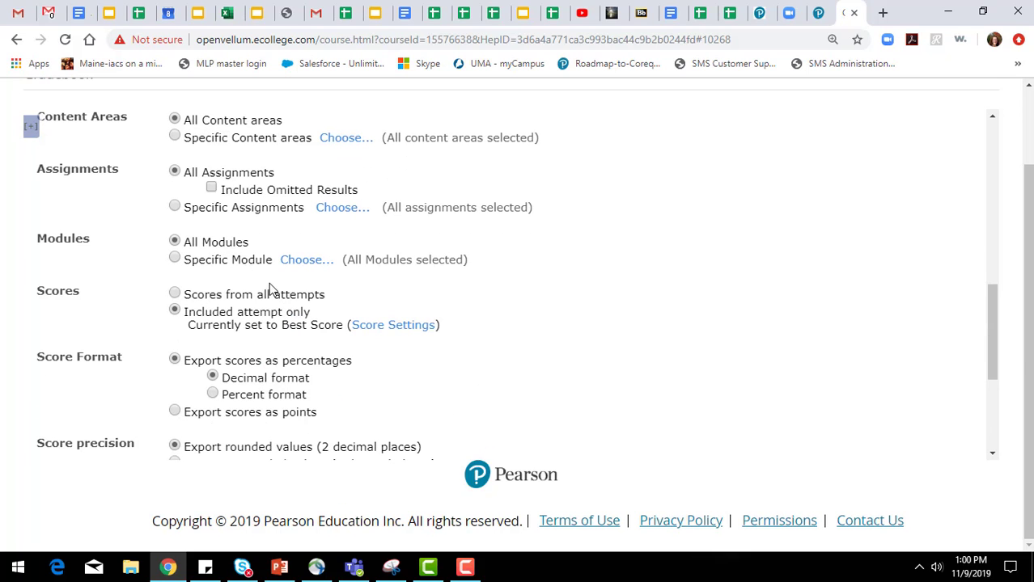
scroll(313, 378, down, 3)
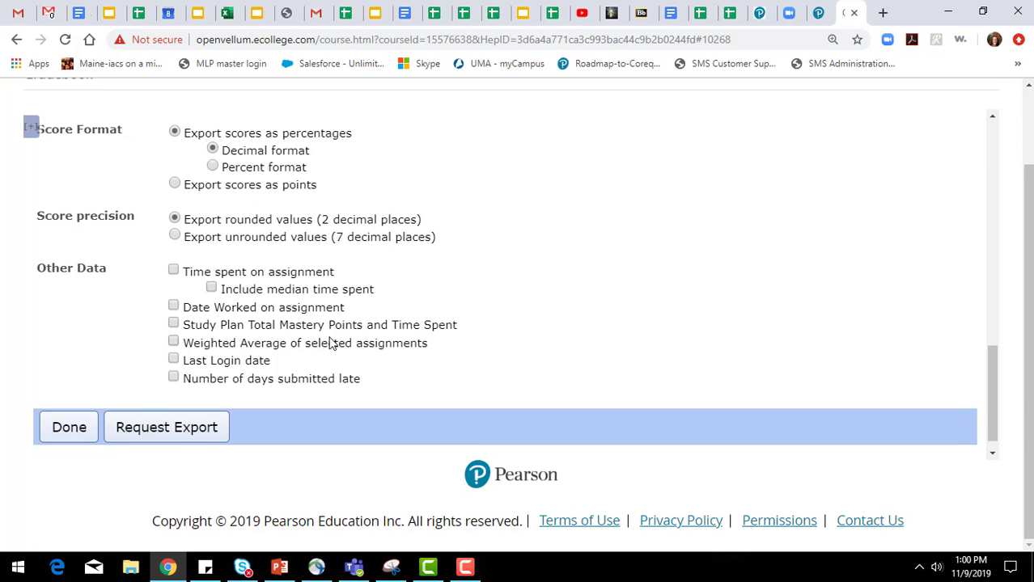
scroll(331, 344, up, 10)
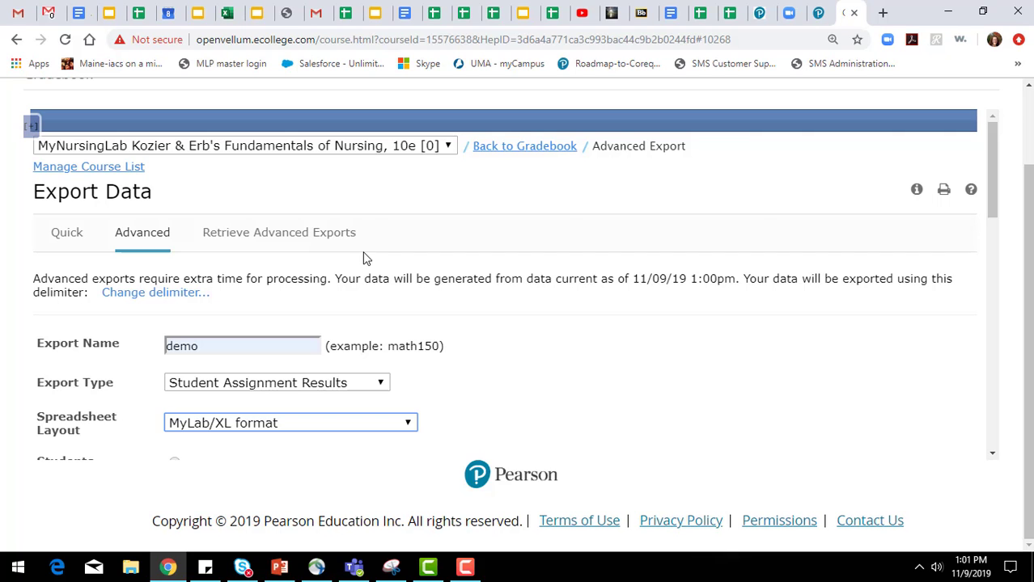
scroll(113, 340, down, 15)
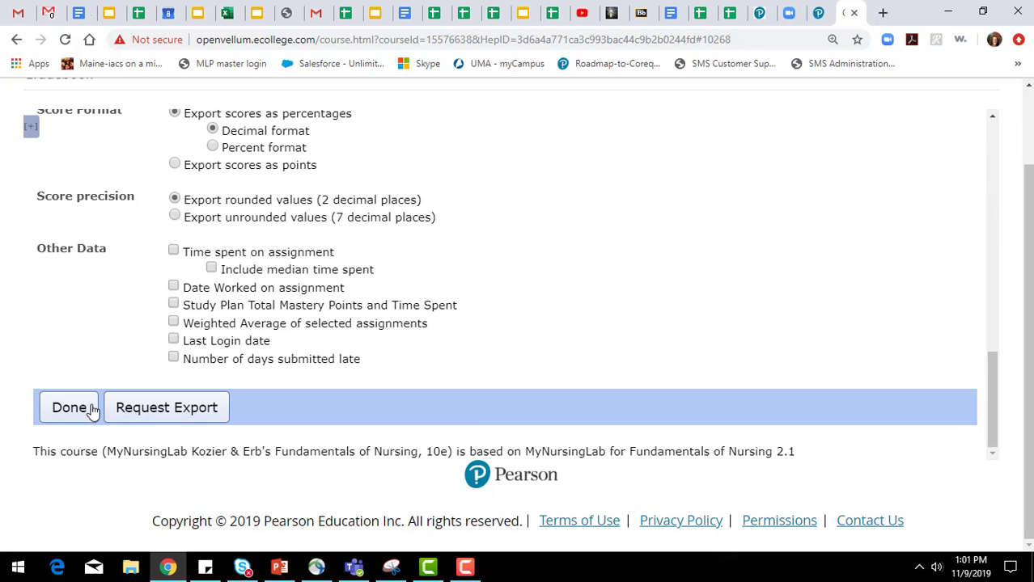
click(70, 407)
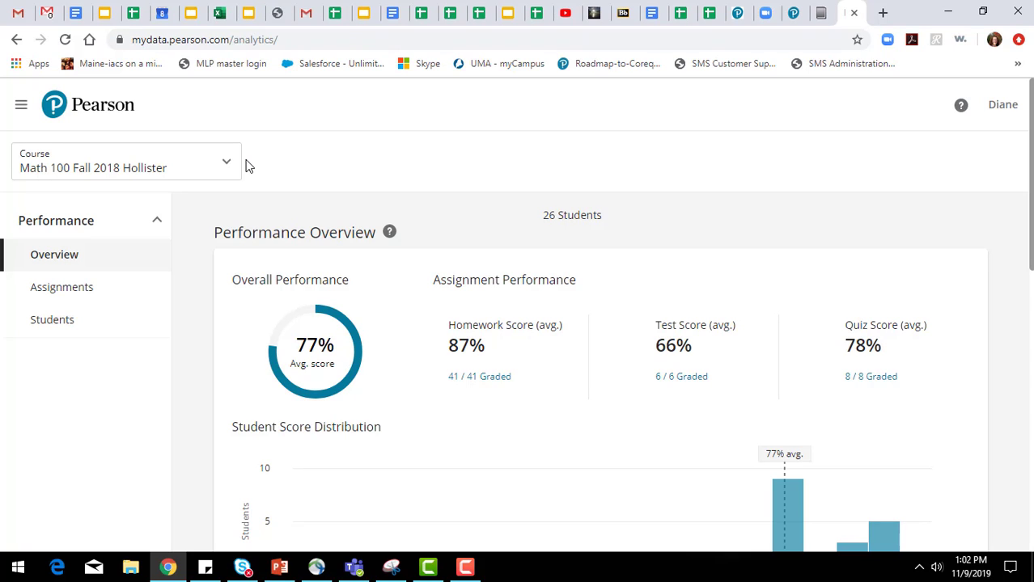
click(228, 166)
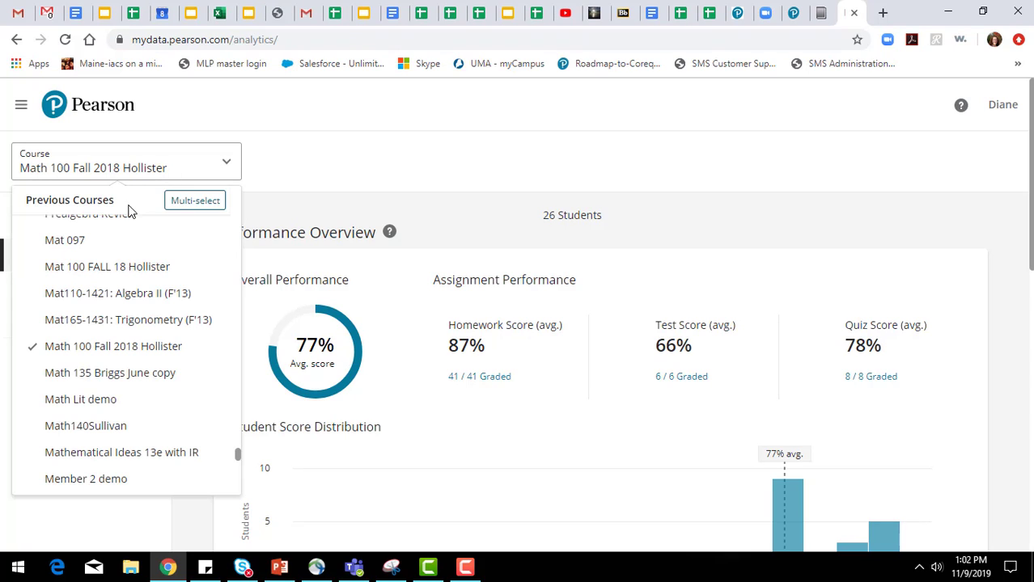
click(327, 169)
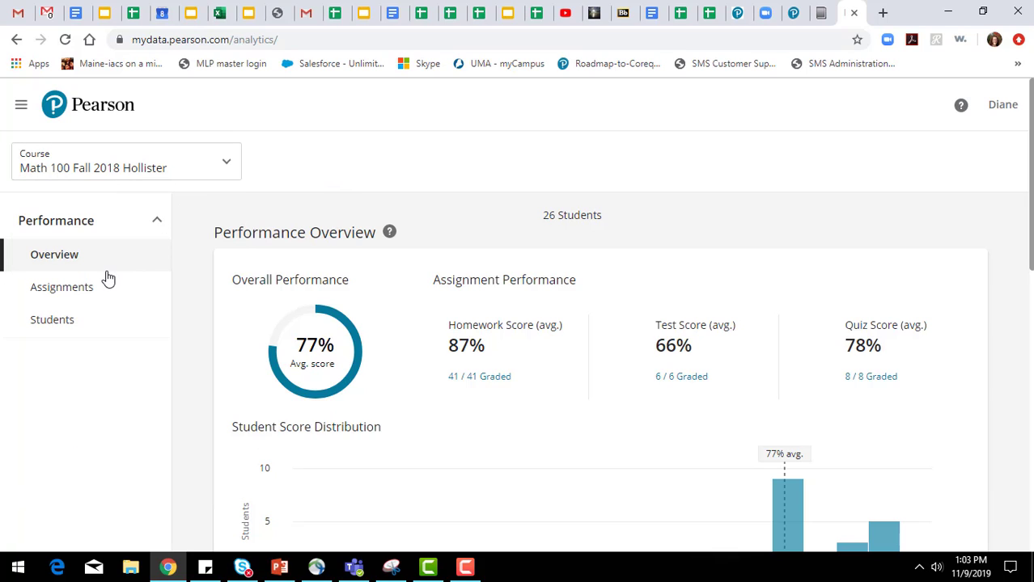
mouse_move(307, 345)
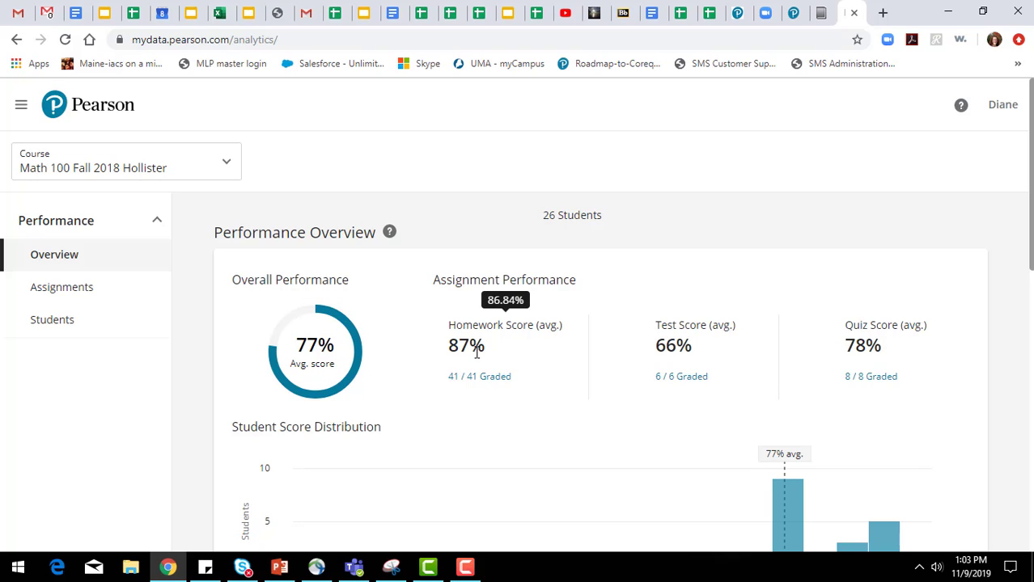
mouse_move(916, 366)
scroll(499, 398, down, 2)
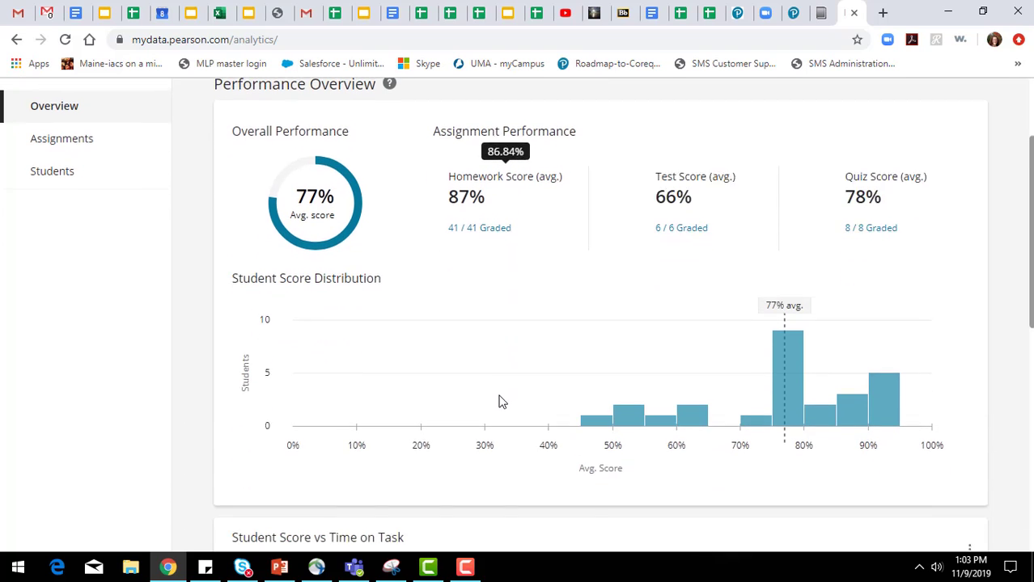
scroll(418, 415, down, 3)
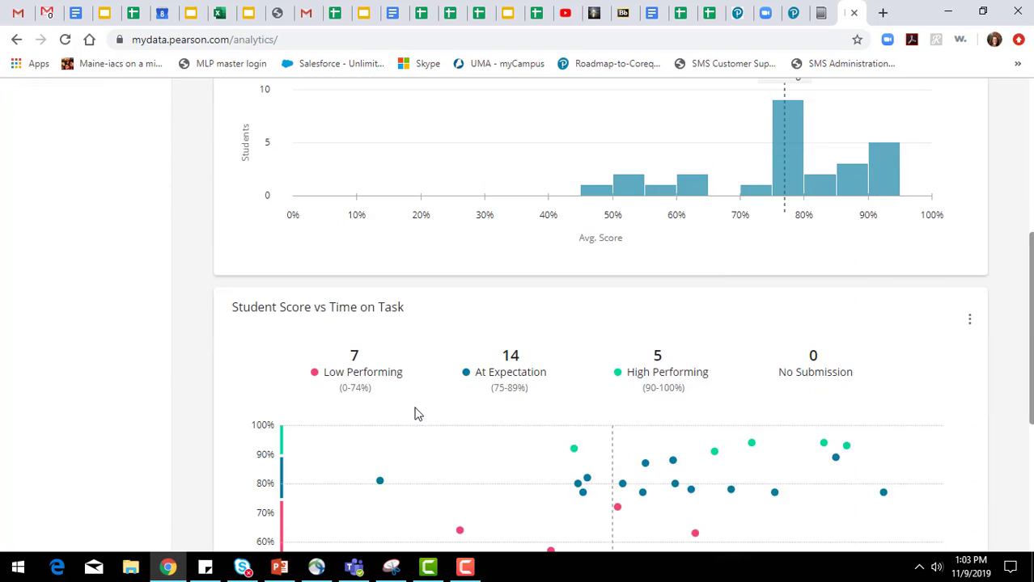
scroll(530, 414, down, 2)
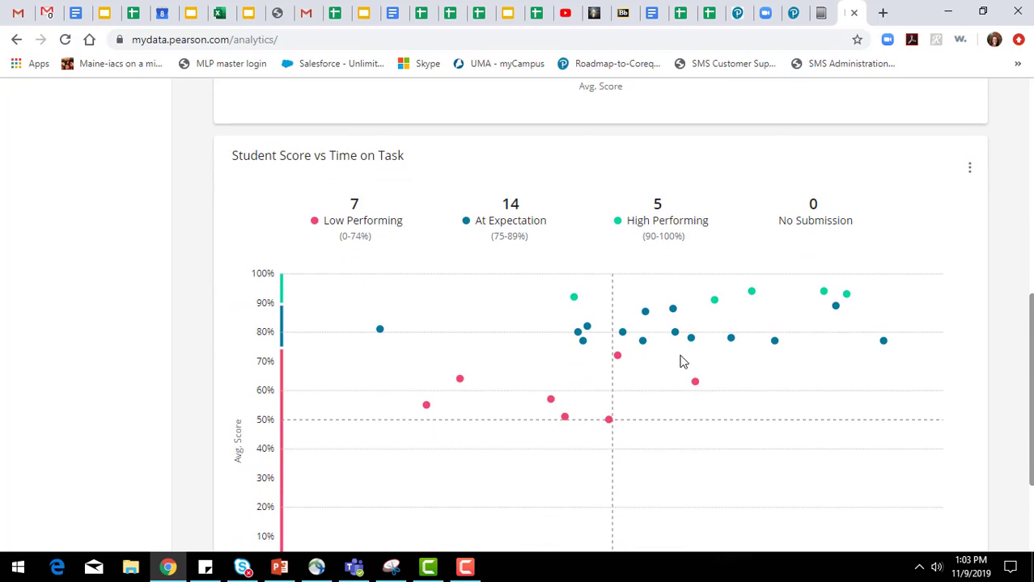
scroll(682, 362, down, 3)
scroll(194, 316, up, 10)
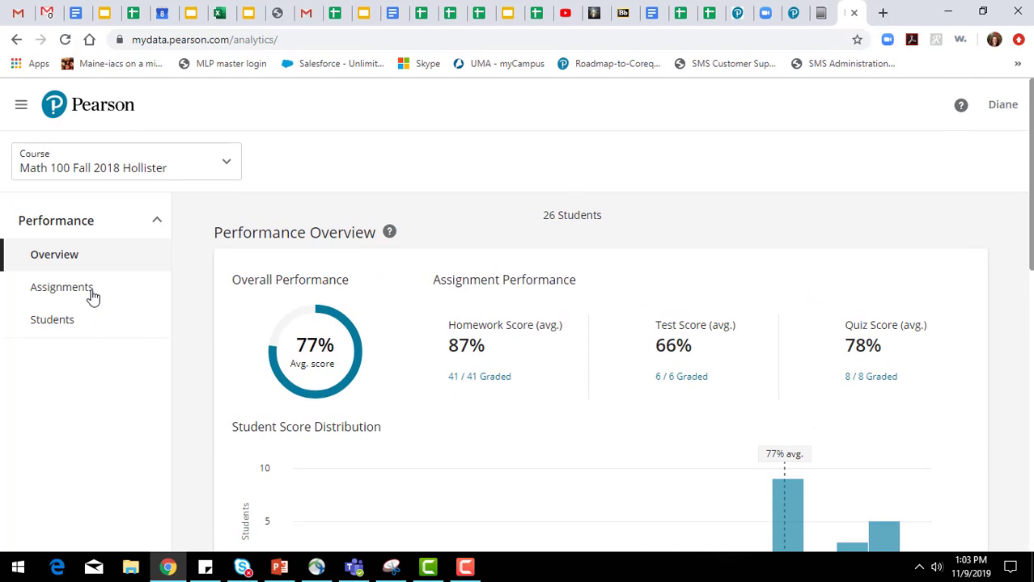
- Rank assignments by low performers and narrow the list to Homework
click(63, 288)
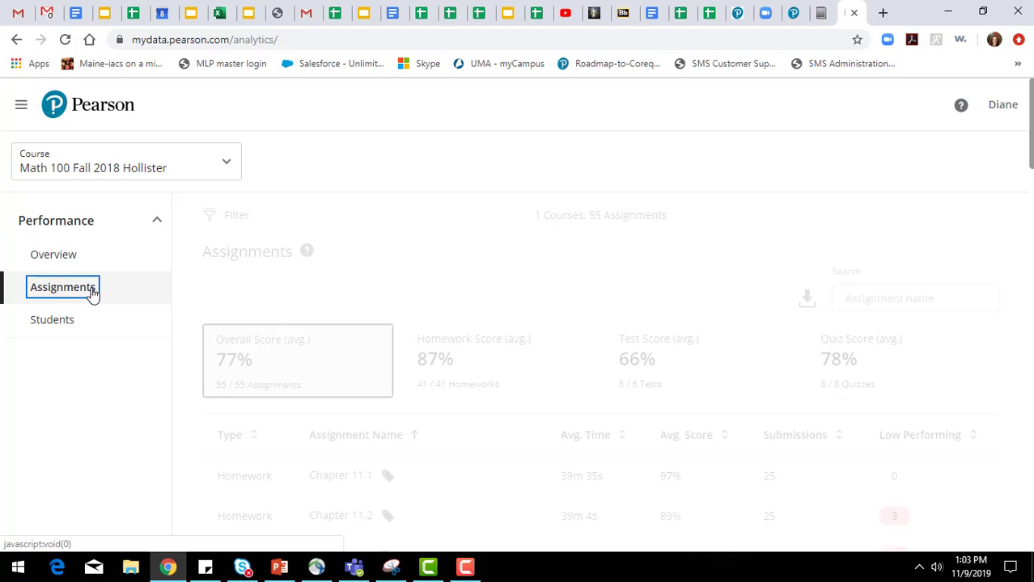
scroll(517, 337, down, 2)
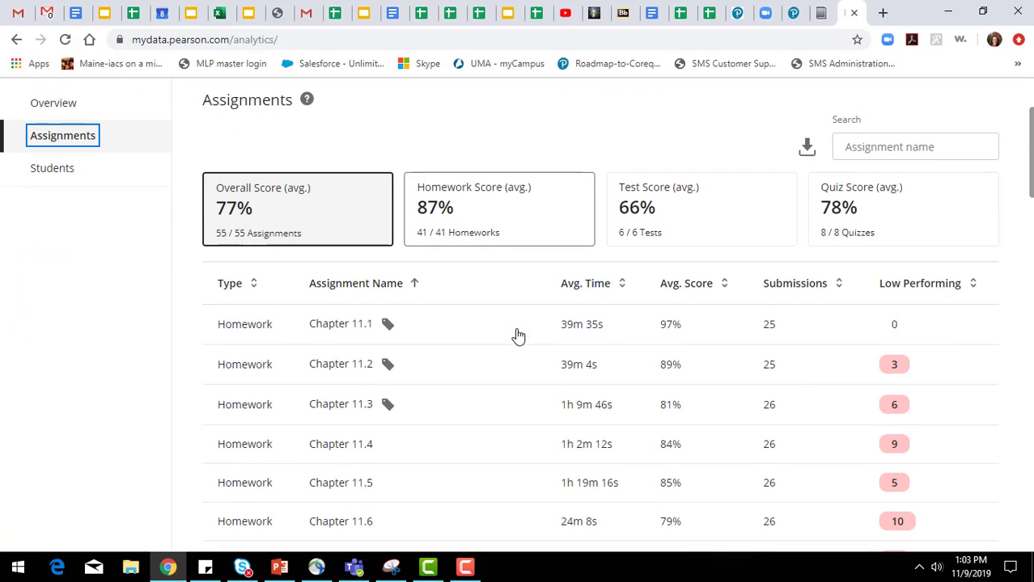
click(947, 288)
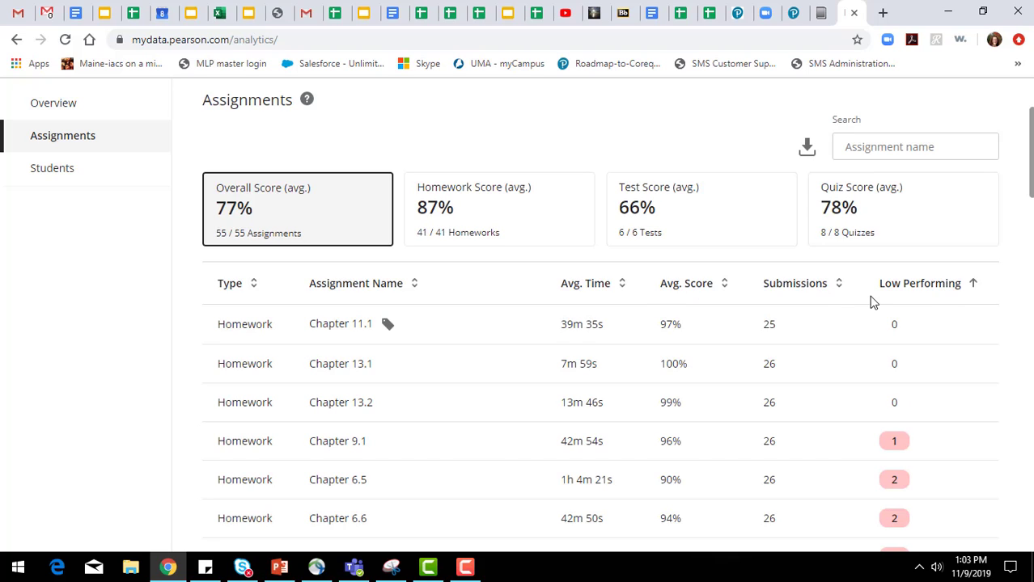
click(538, 229)
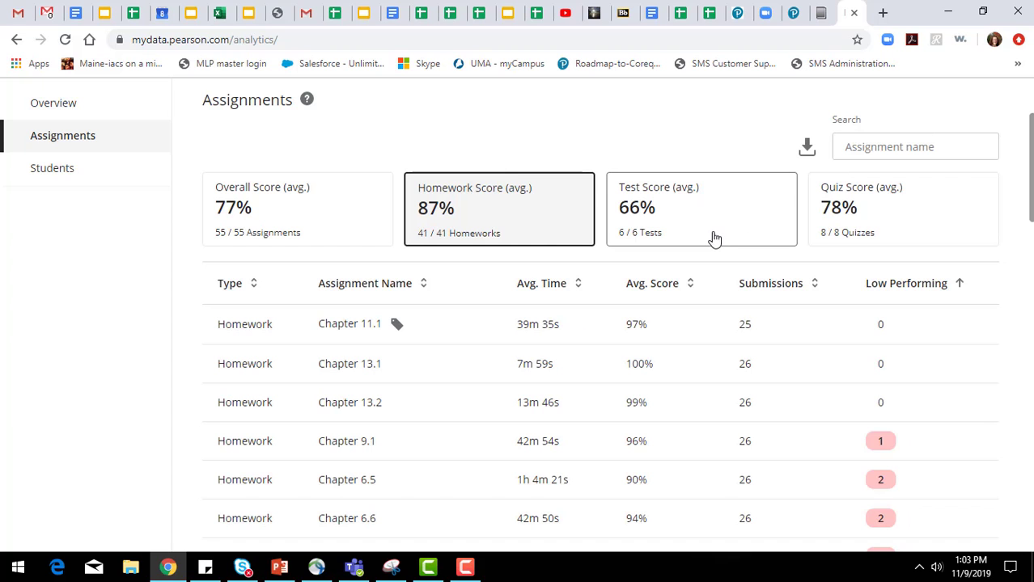
scroll(688, 354, up, 2)
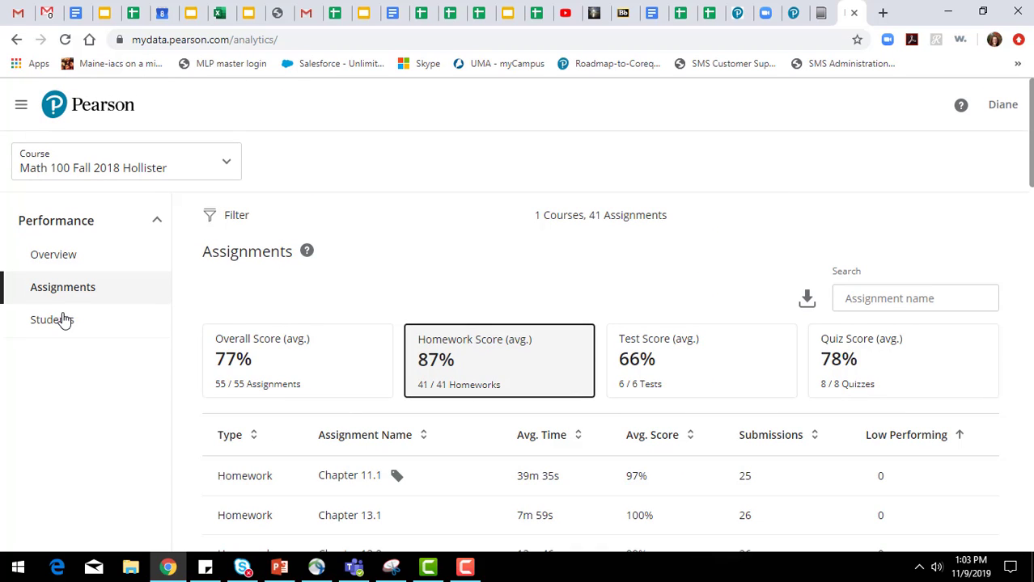
- View the Performance Overview help, then return to the MyNursingLab gradebook
click(75, 254)
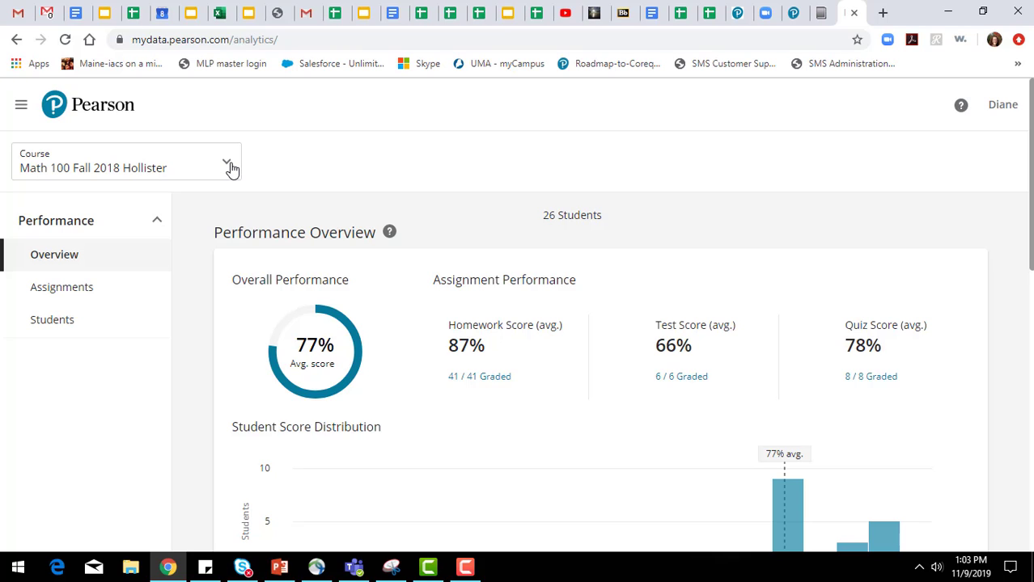
click(389, 234)
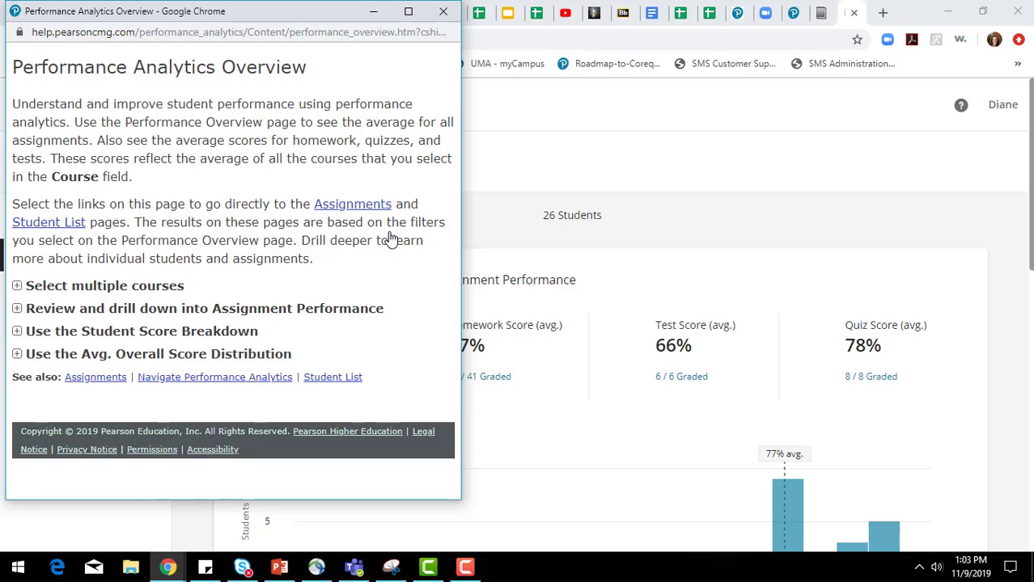
click(444, 12)
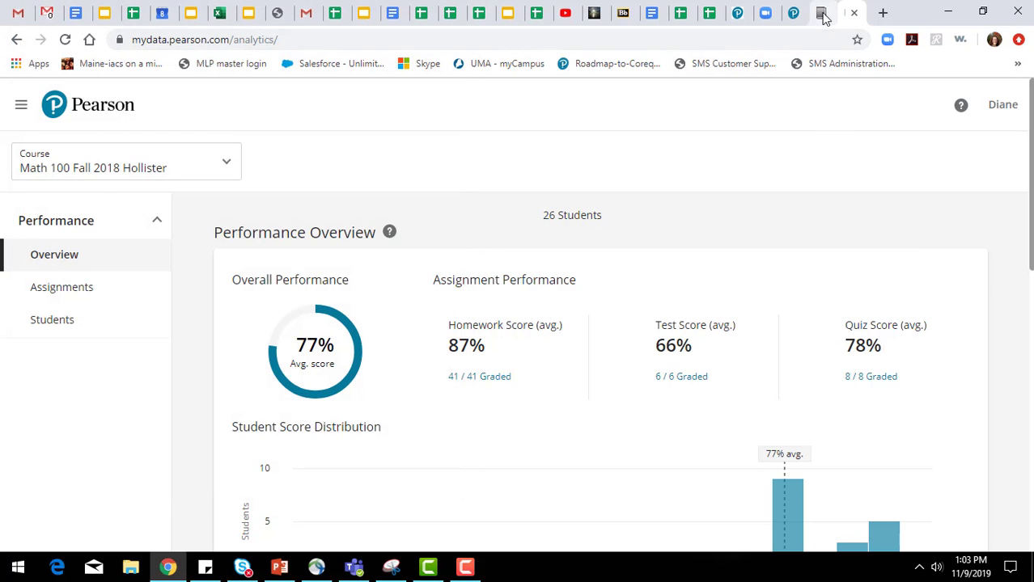
click(820, 13)
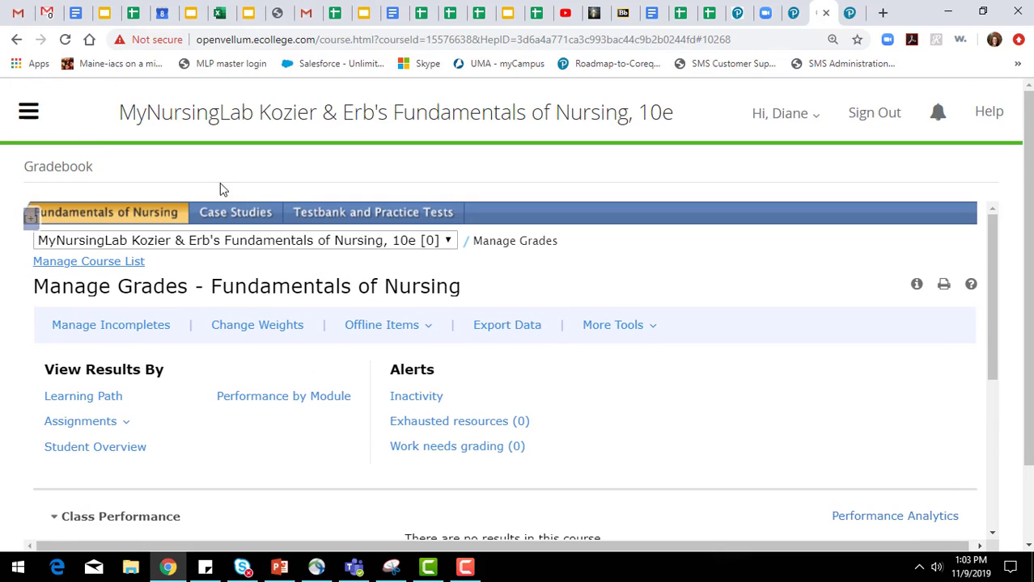
- Go through Instructor Tools and Main Menu to the Fundamentals of Nursing course section
click(29, 111)
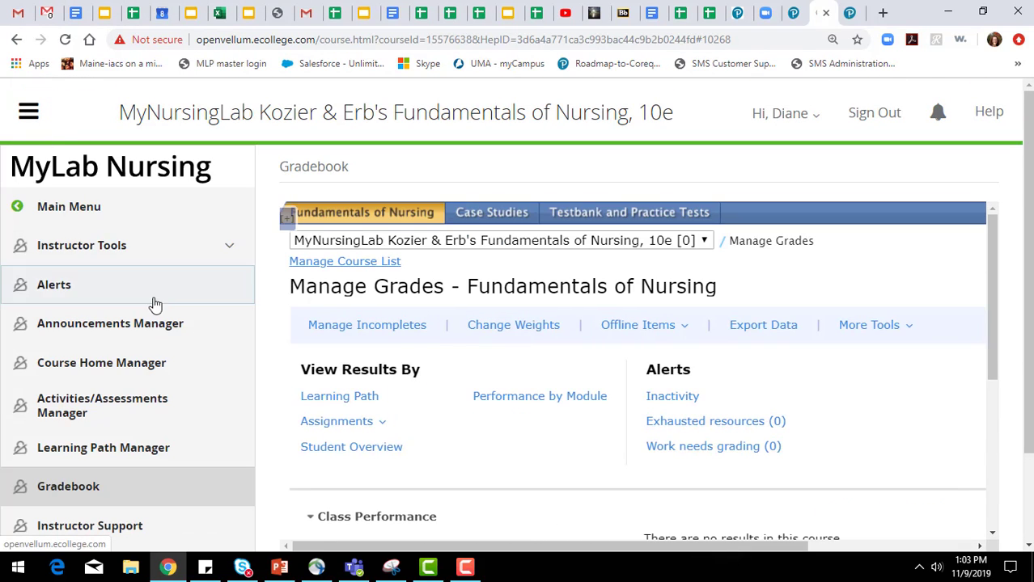
click(139, 248)
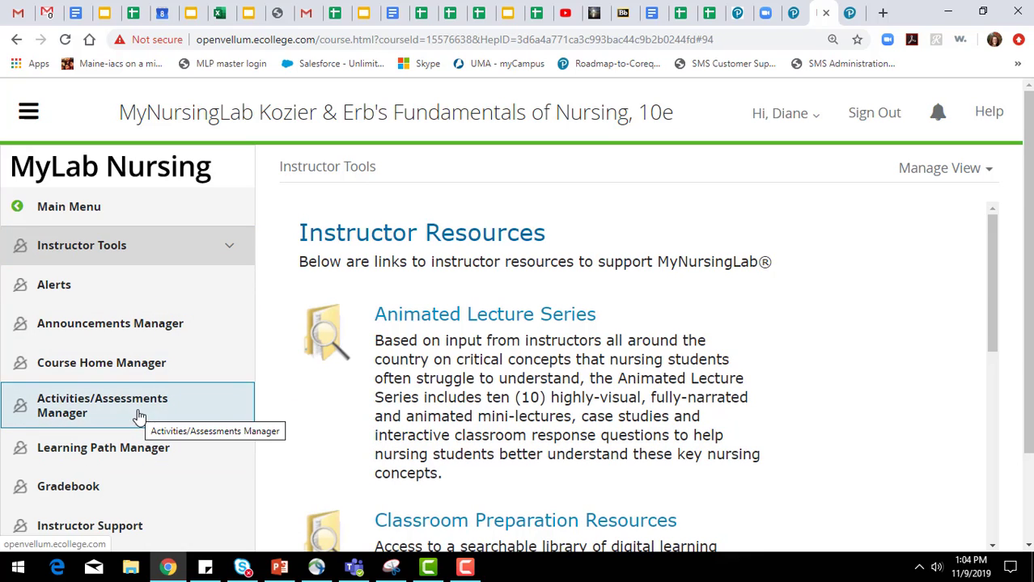
scroll(133, 419, down, 2)
scroll(107, 248, up, 1)
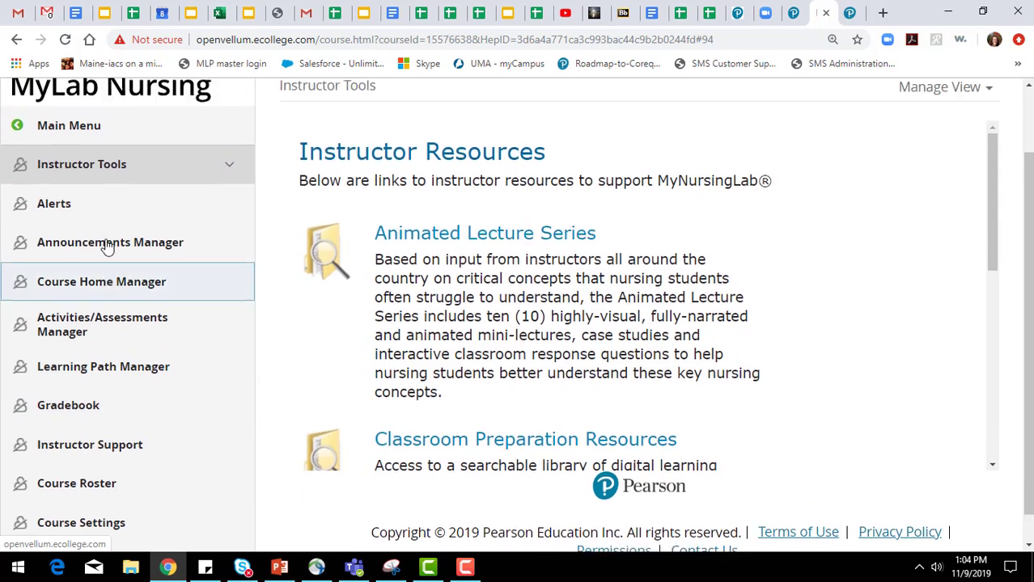
scroll(108, 247, up, 2)
click(83, 212)
scroll(140, 362, down, 1)
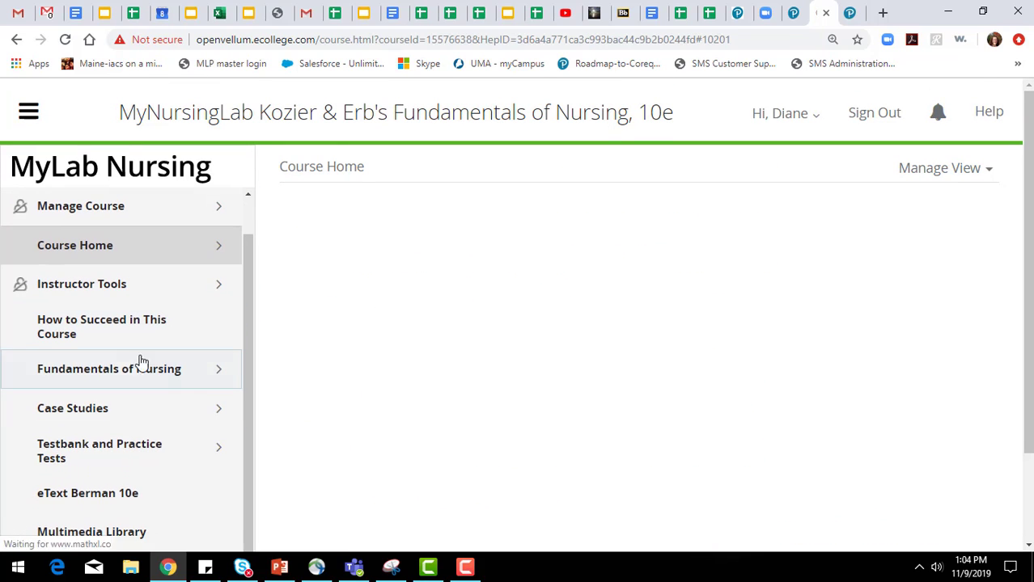
click(143, 370)
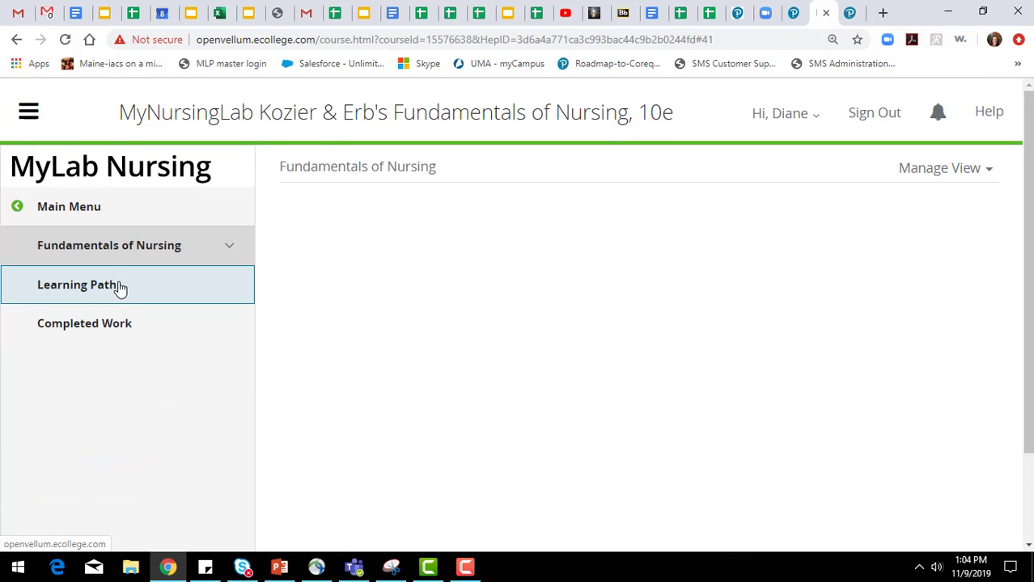
- Open Nursing Foundations > Nursing Basics and view the 1.1 Introduction material
click(118, 288)
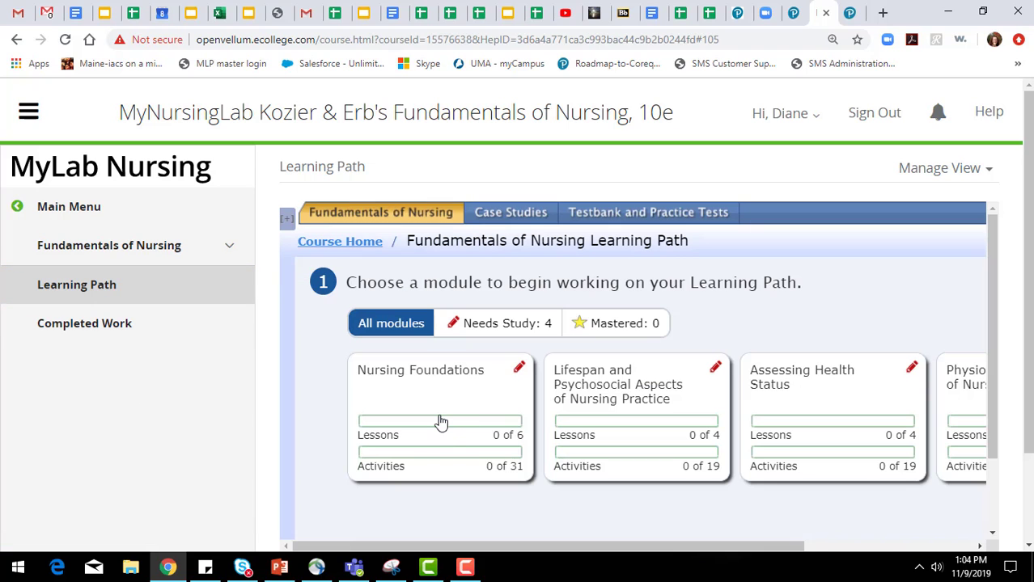
click(441, 422)
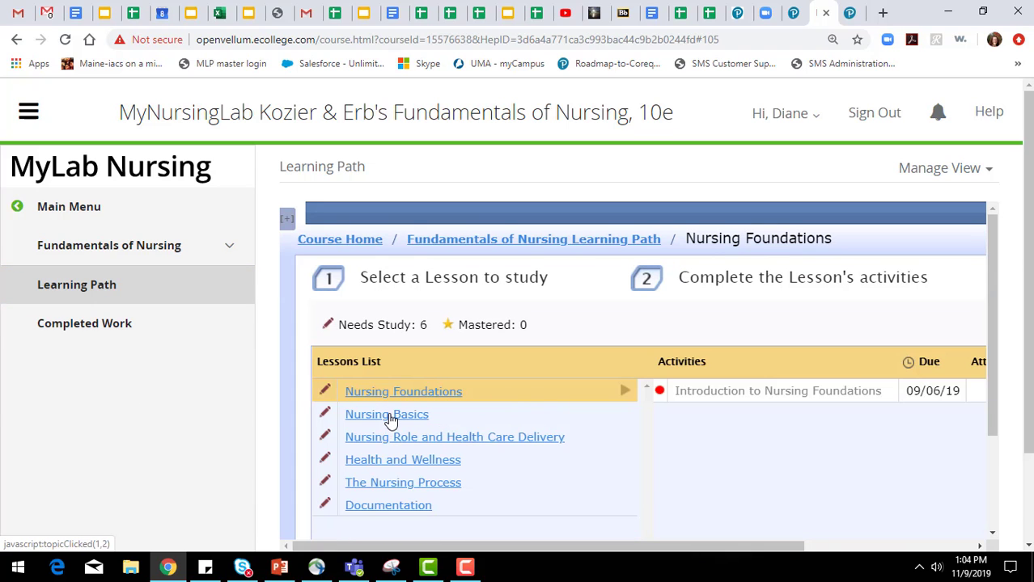
click(391, 417)
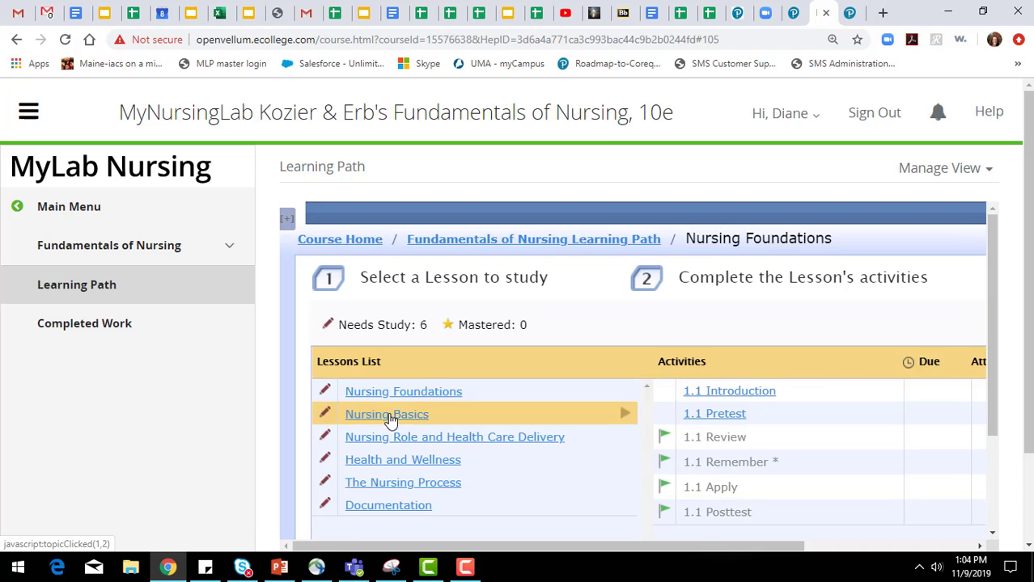
click(719, 394)
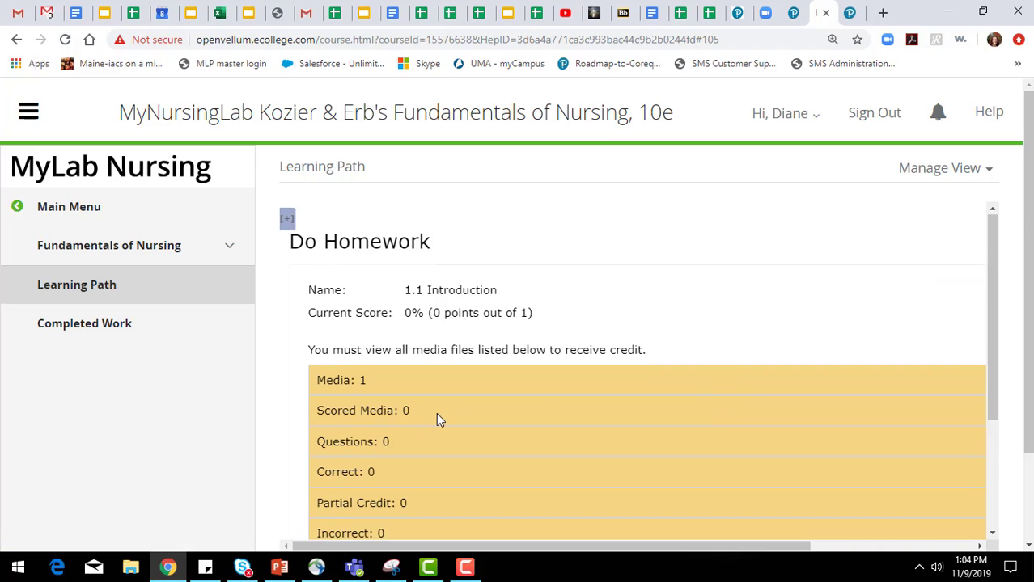
scroll(409, 455, down, 2)
click(405, 394)
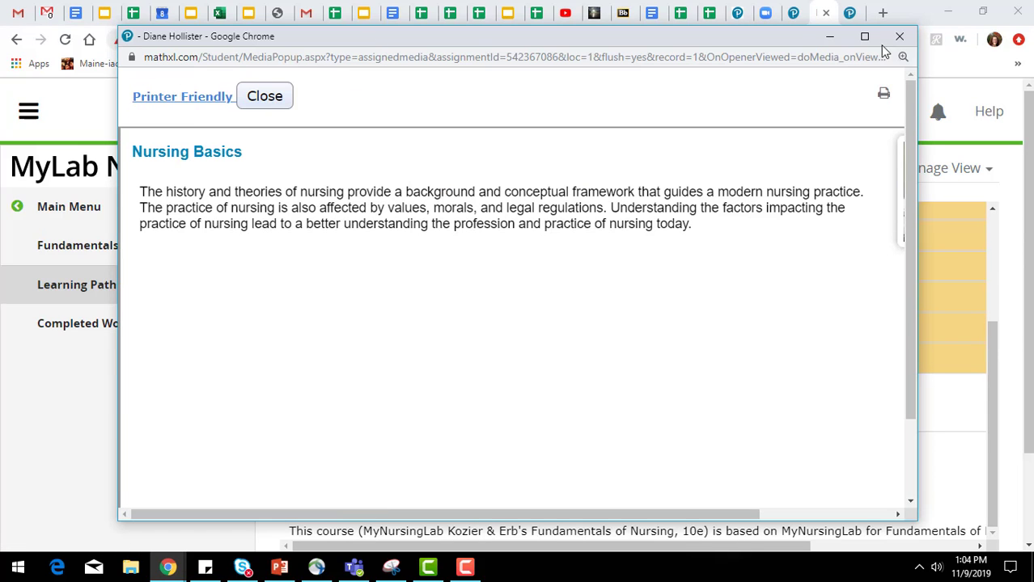
click(899, 37)
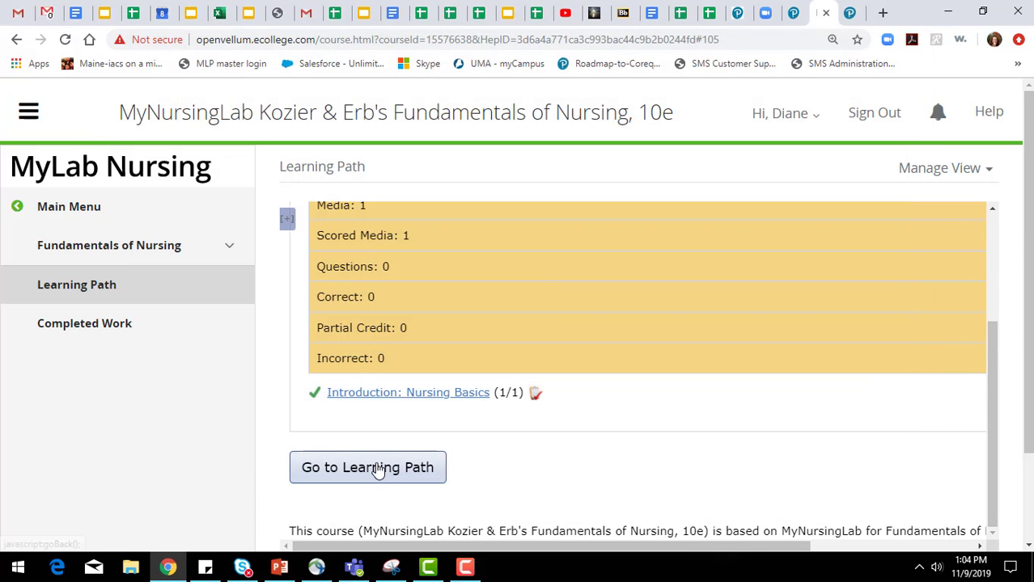
- Start the 1.2 Pretest under Nursing Role and Health Care Delivery and submit it unanswered
click(377, 469)
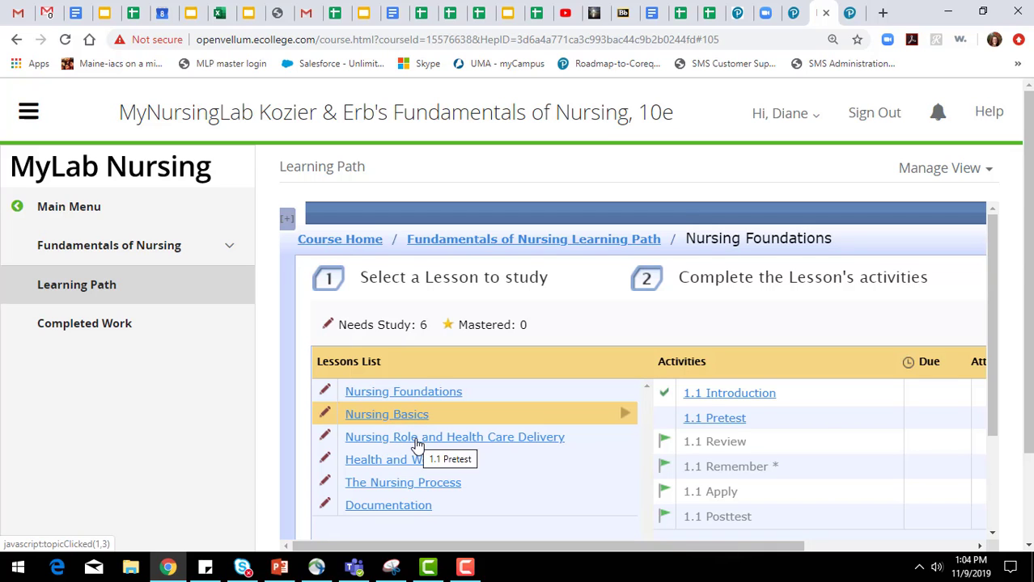
click(417, 445)
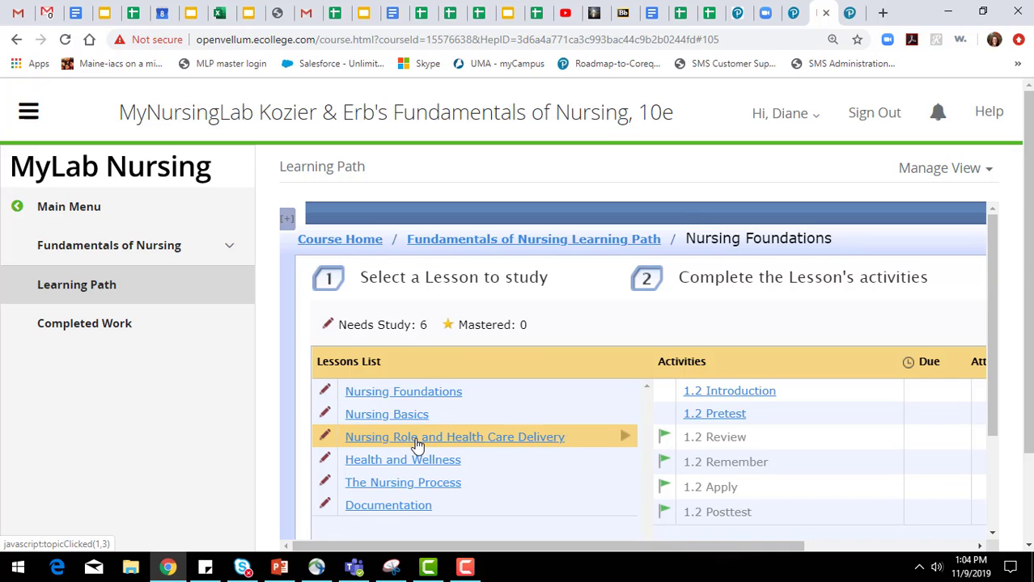
click(733, 416)
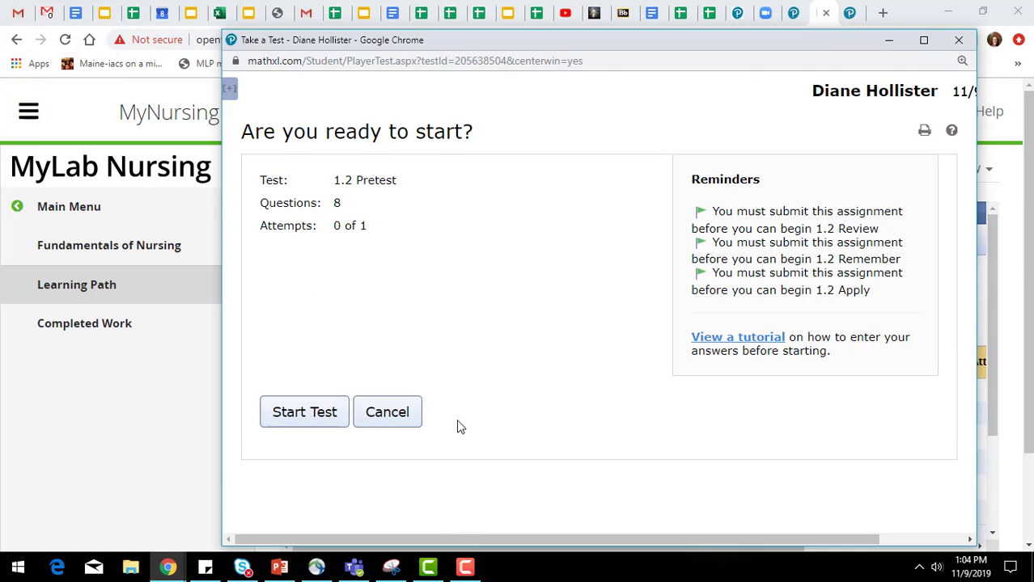
click(314, 412)
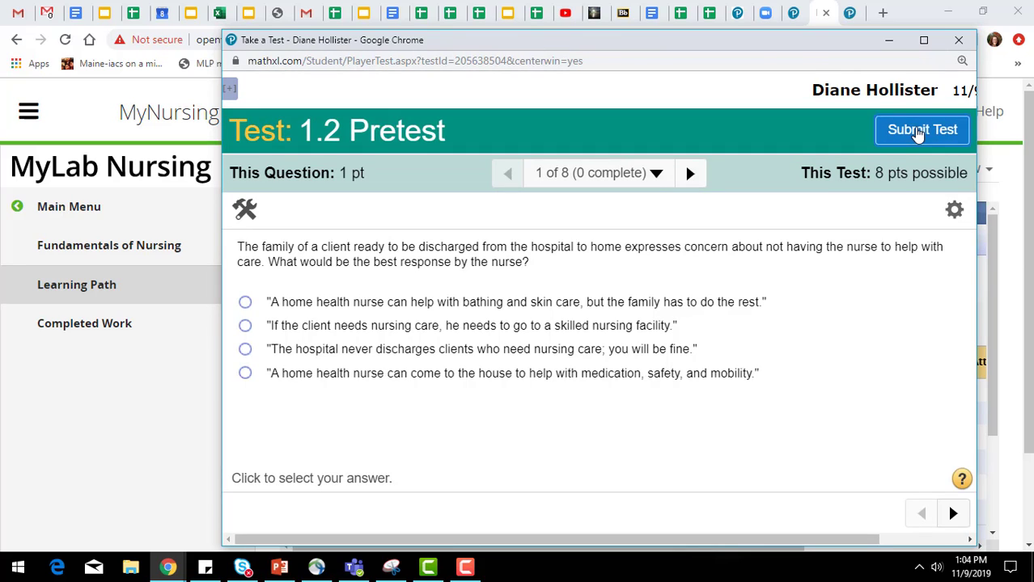
click(890, 130)
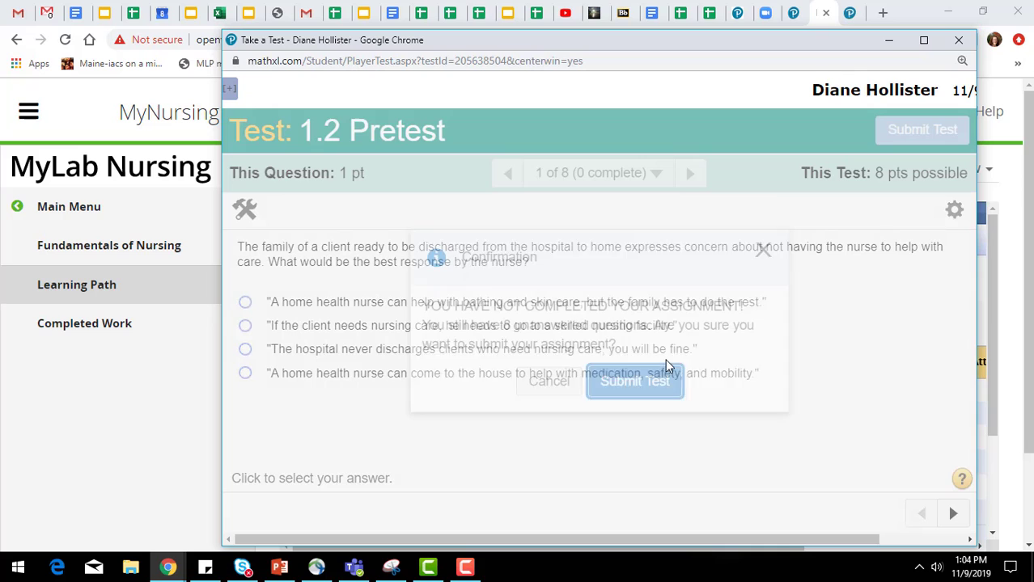
click(621, 372)
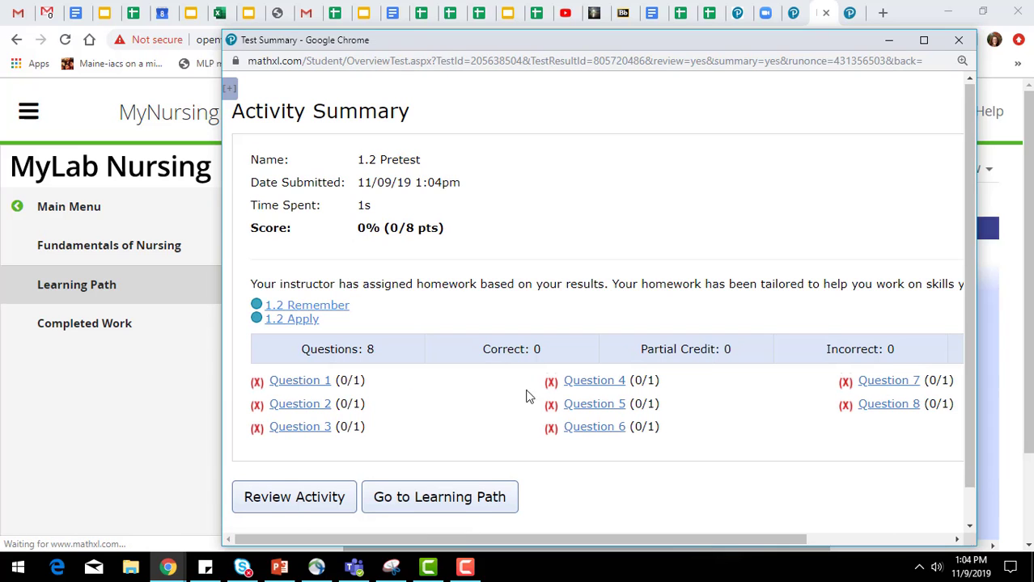
- Check question 4's answer and rationale in the 0/8 pretest review, then close the review
click(596, 385)
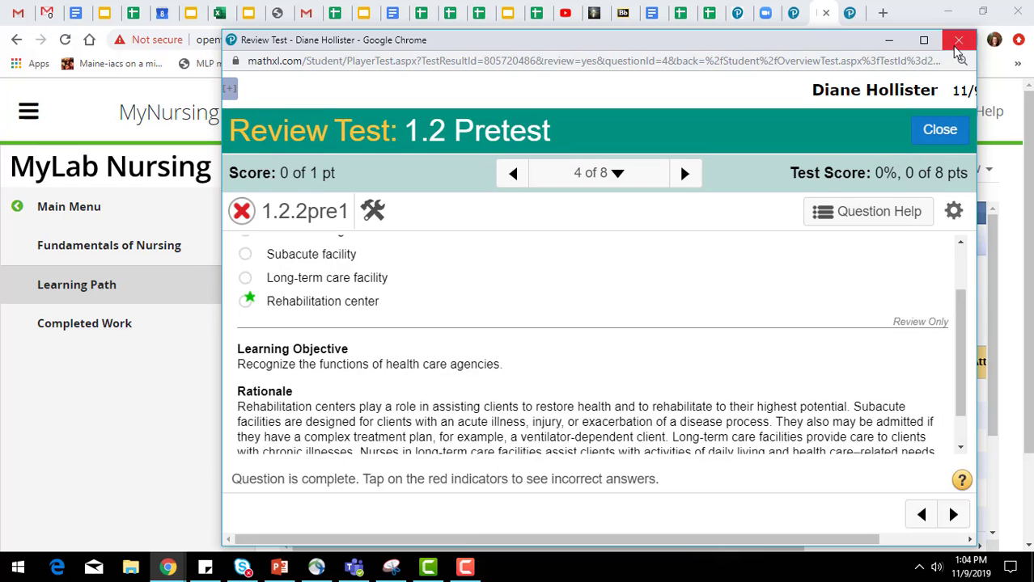
click(958, 39)
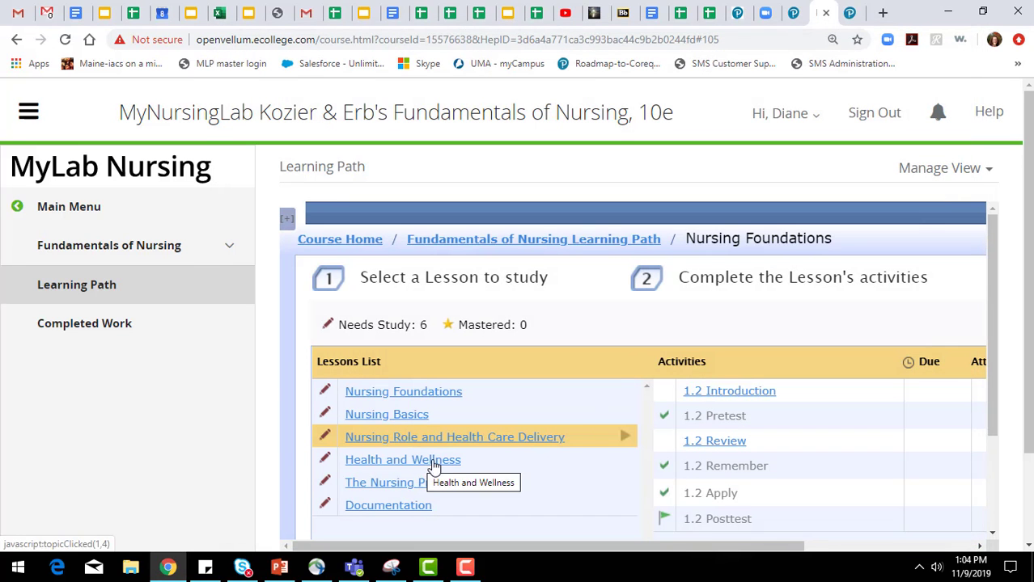
- Open the 1.2 Review homework, scroll its media list, and go back to the activities
click(719, 444)
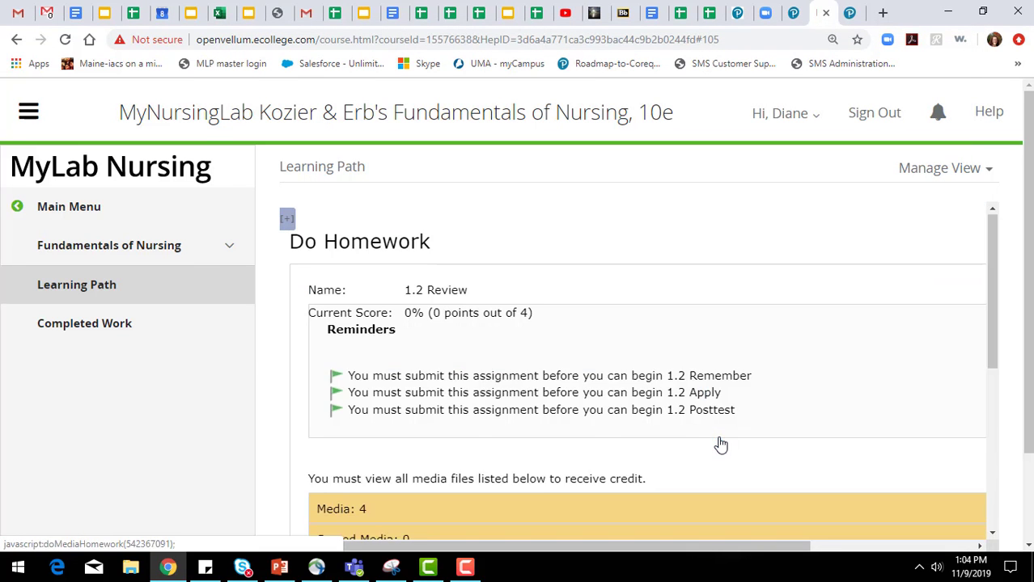
scroll(659, 436, down, 5)
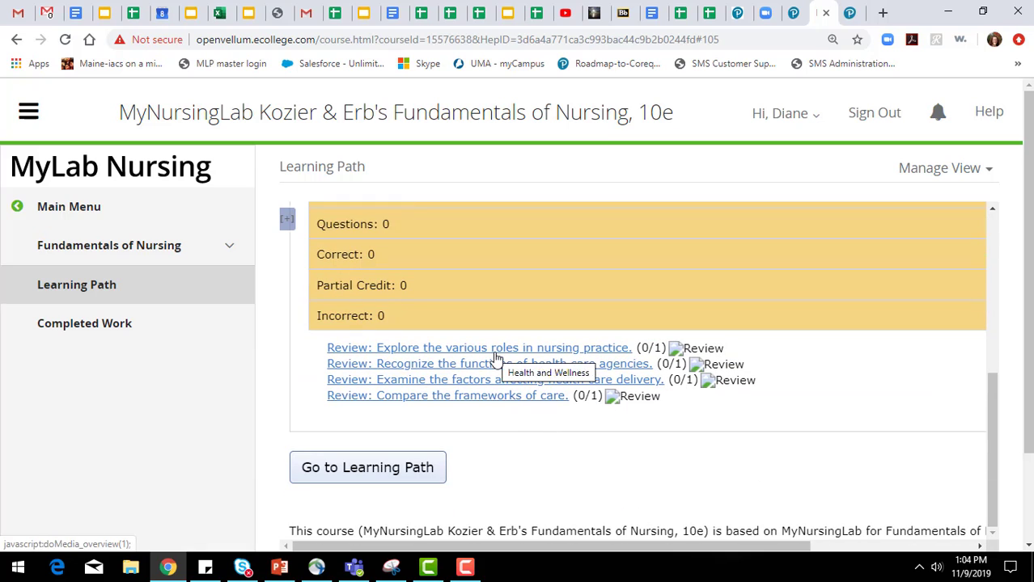
scroll(370, 342, up, 3)
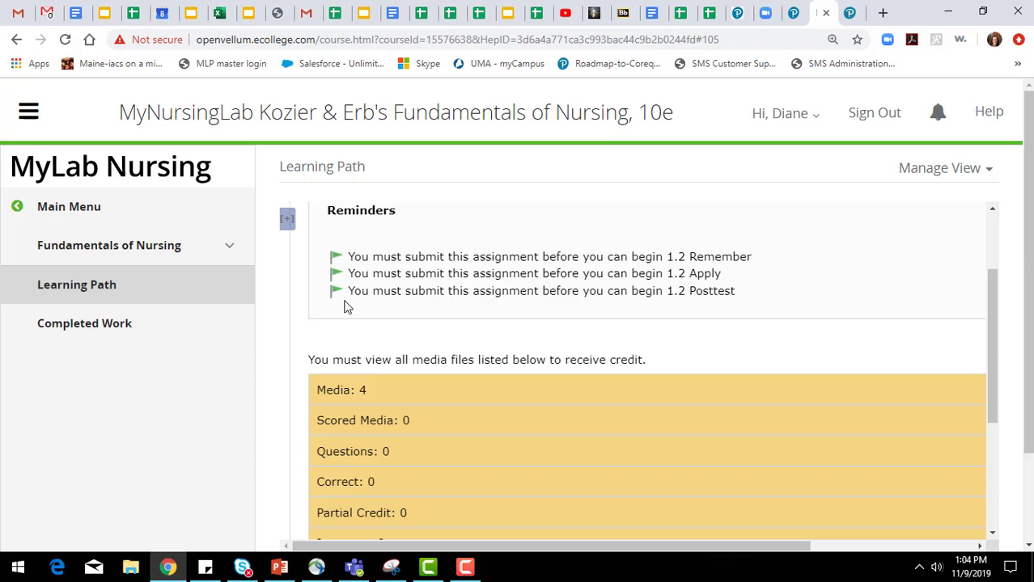
scroll(491, 324, down, 2)
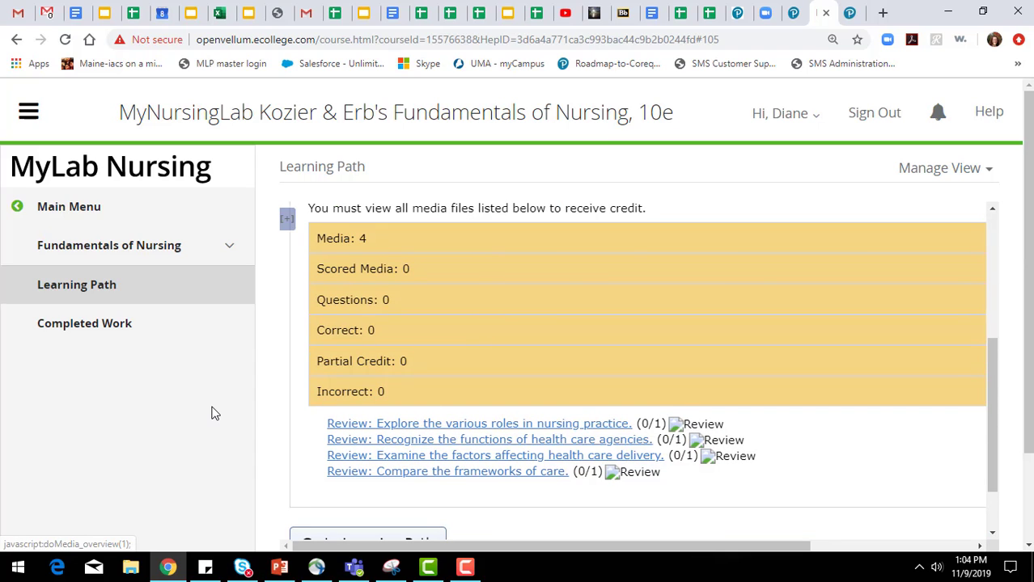
scroll(506, 367, up, 3)
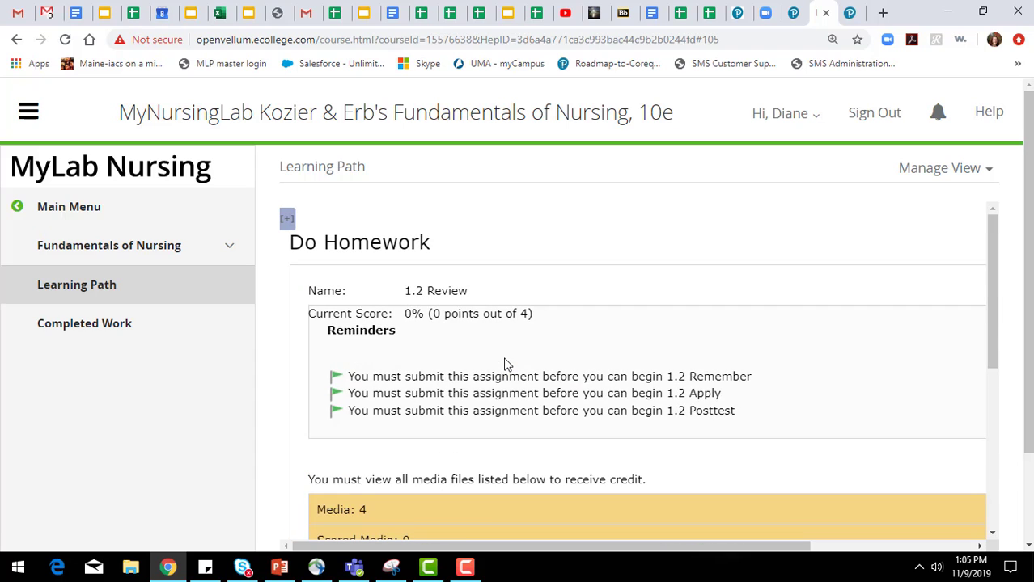
click(17, 39)
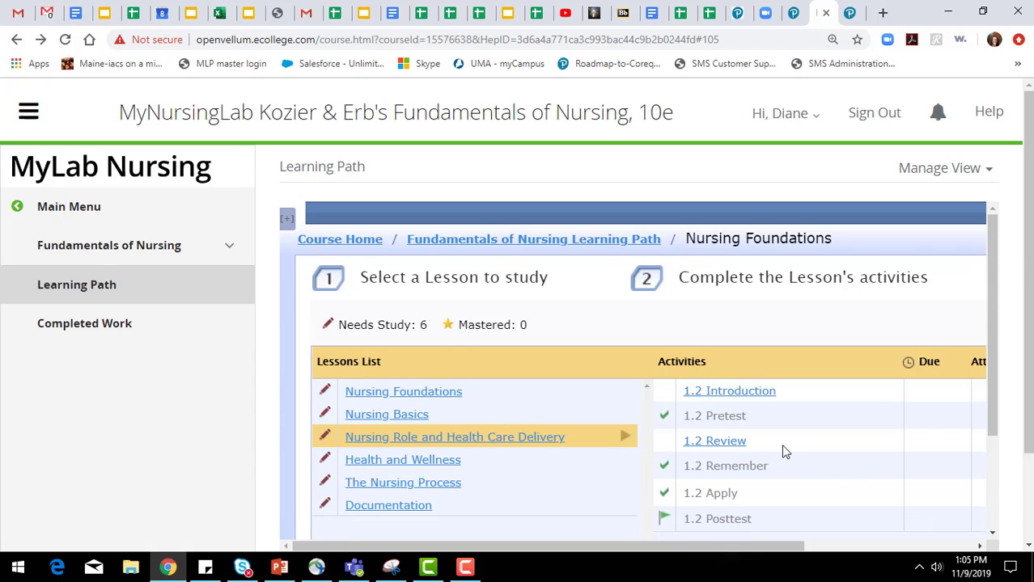
- Read the 1.2 Review's Managed Care 'Compare the frameworks of care' item, then show Completed Work
click(715, 443)
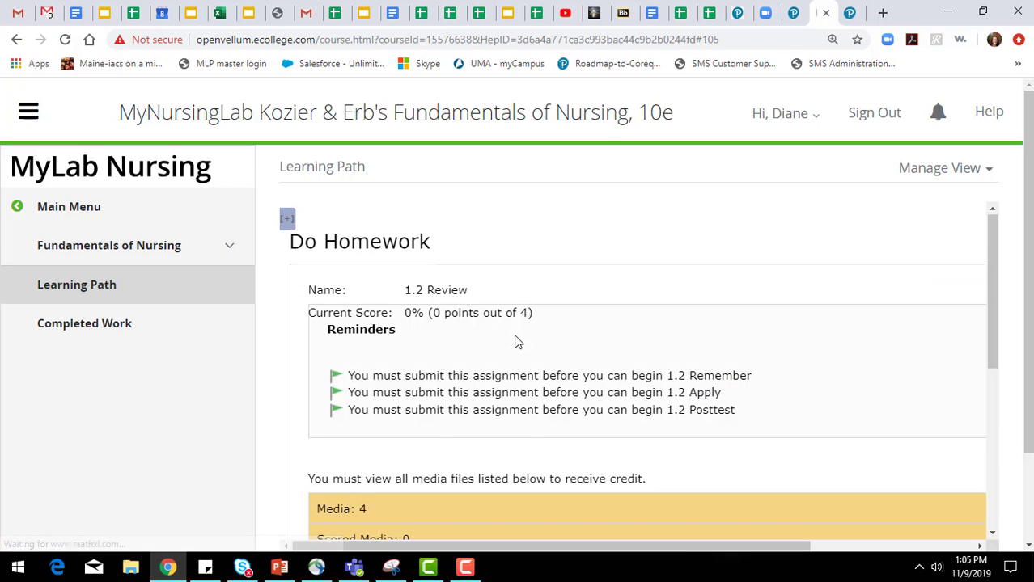
scroll(622, 349, down, 4)
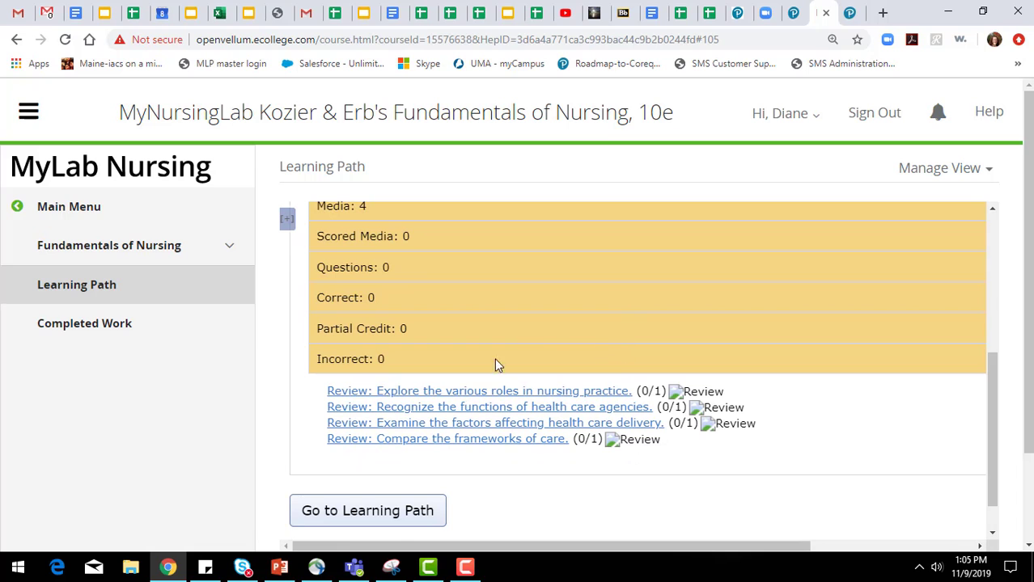
click(472, 443)
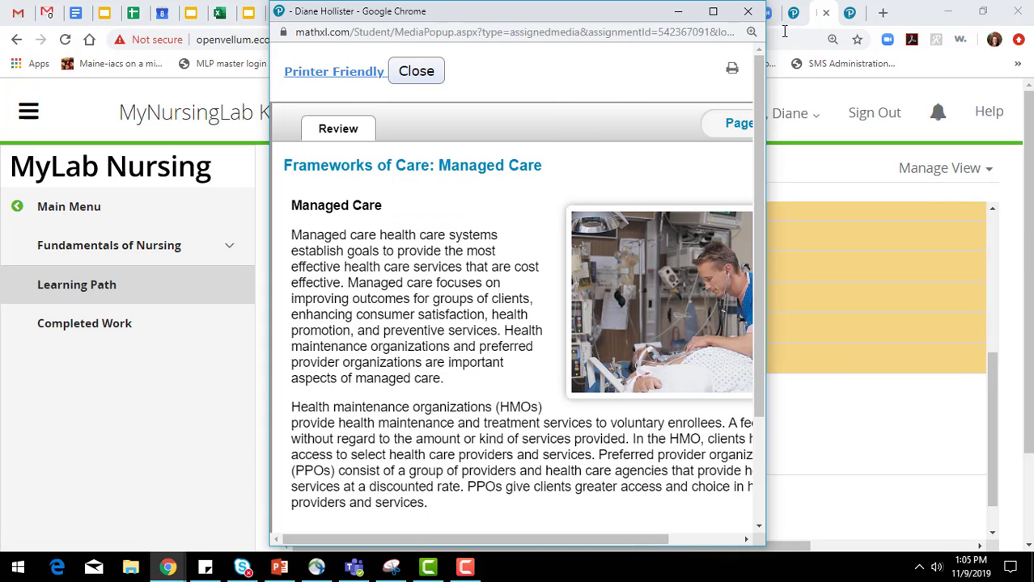
click(747, 11)
click(154, 325)
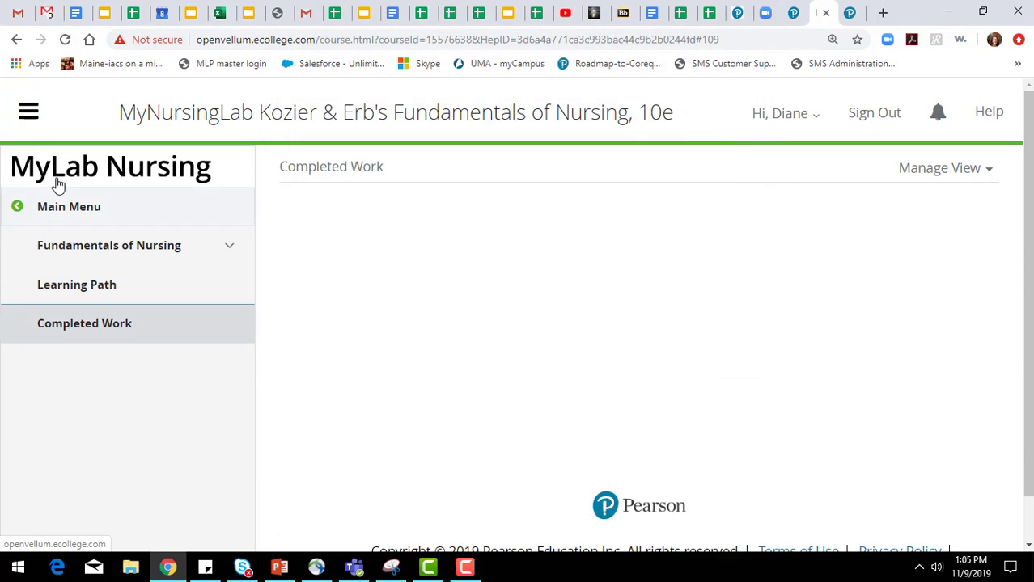
- Load the Fundamentals of Nursing results table, look through it, and return to Course Home
click(58, 220)
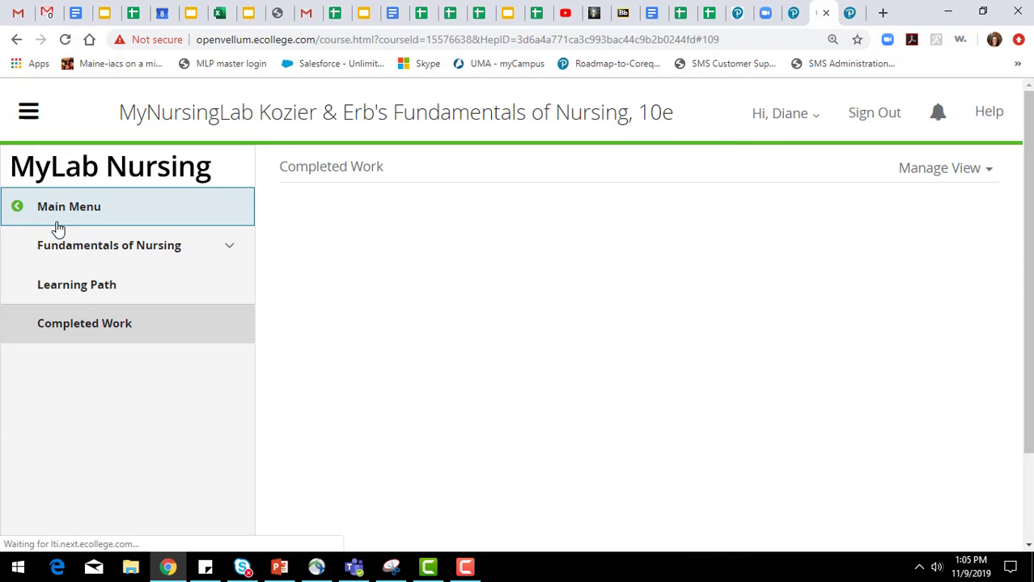
click(96, 338)
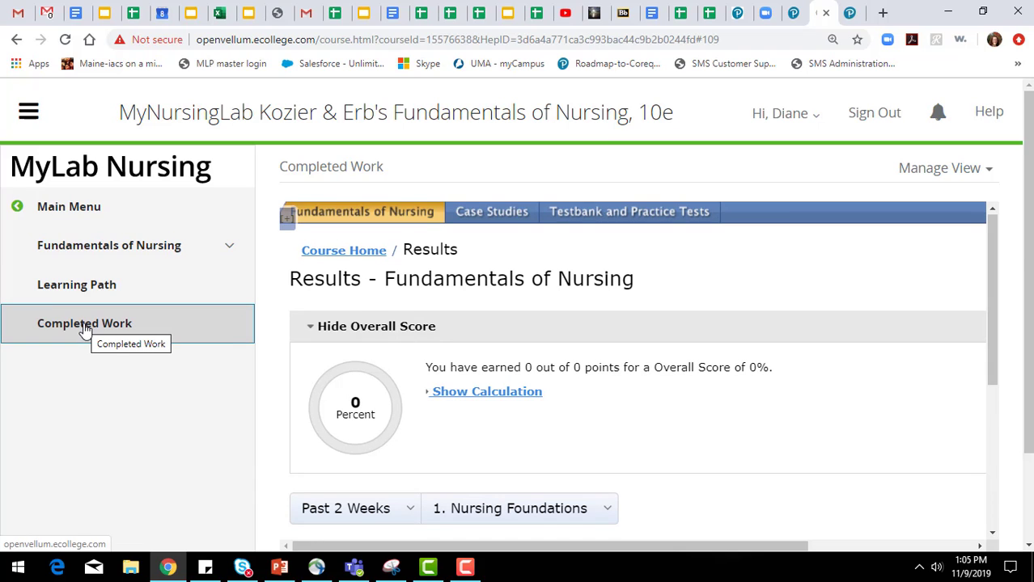
scroll(557, 375, down, 3)
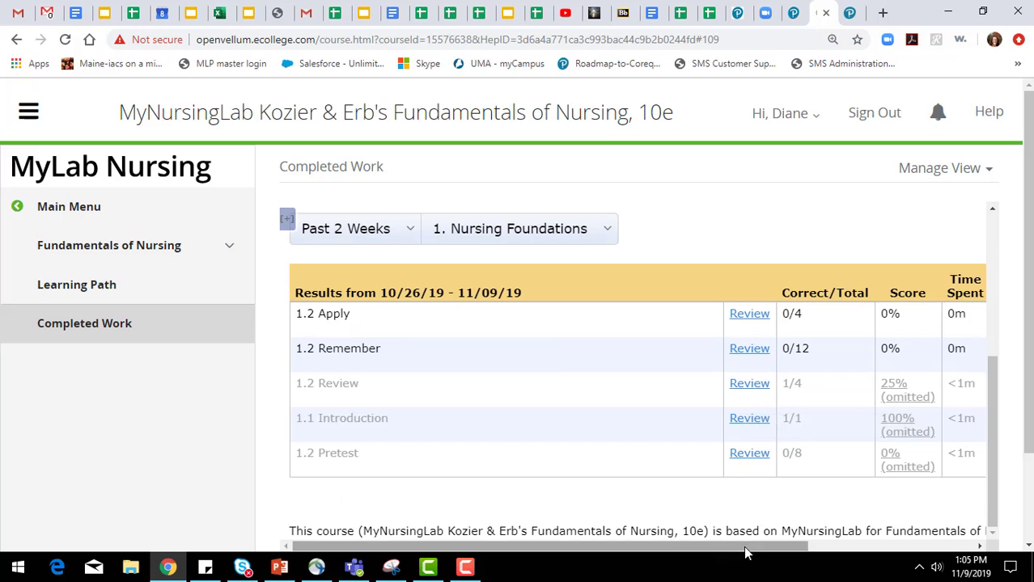
drag(742, 553, 499, 490)
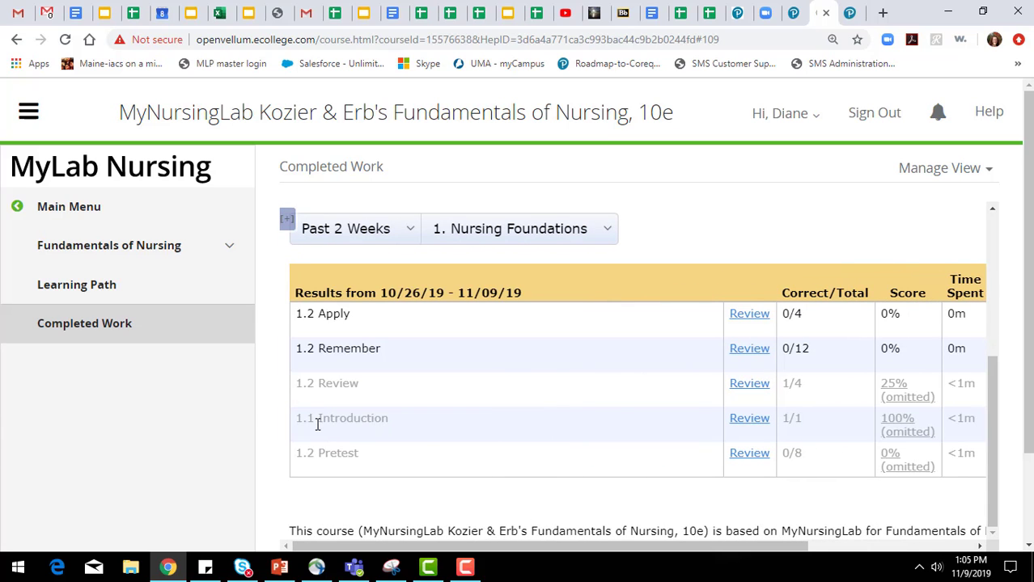
scroll(318, 425, up, 4)
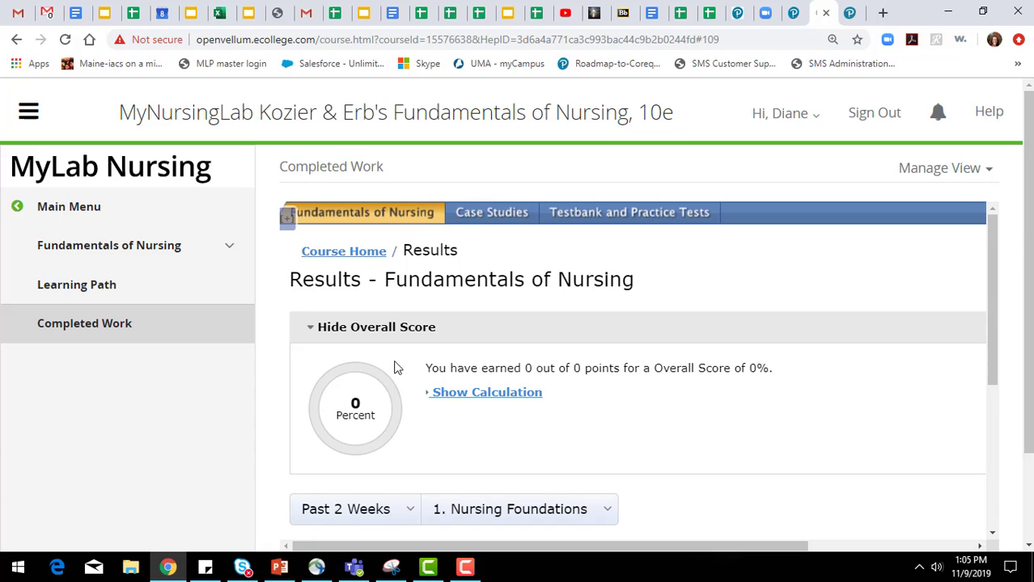
click(132, 216)
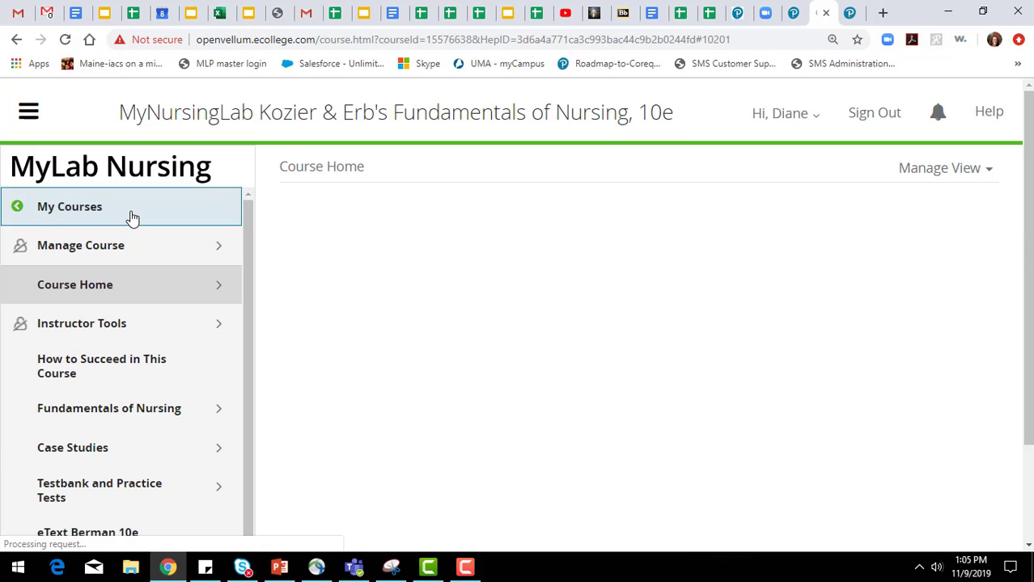
- Go to Instructor Tools > Instructor Support and look through the Help & Support links
click(148, 337)
scroll(156, 370, down, 1)
scroll(111, 422, down, 2)
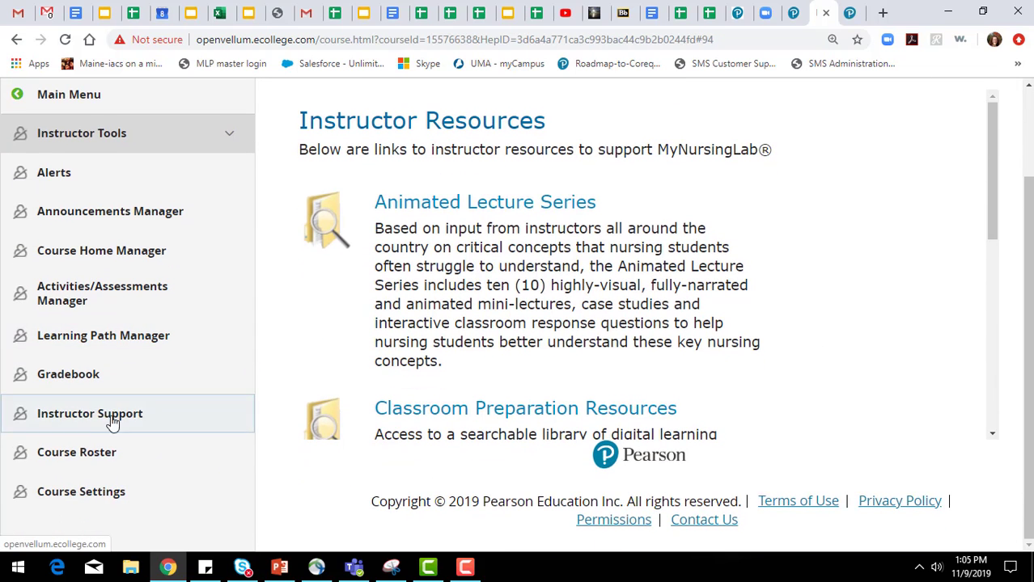
click(115, 418)
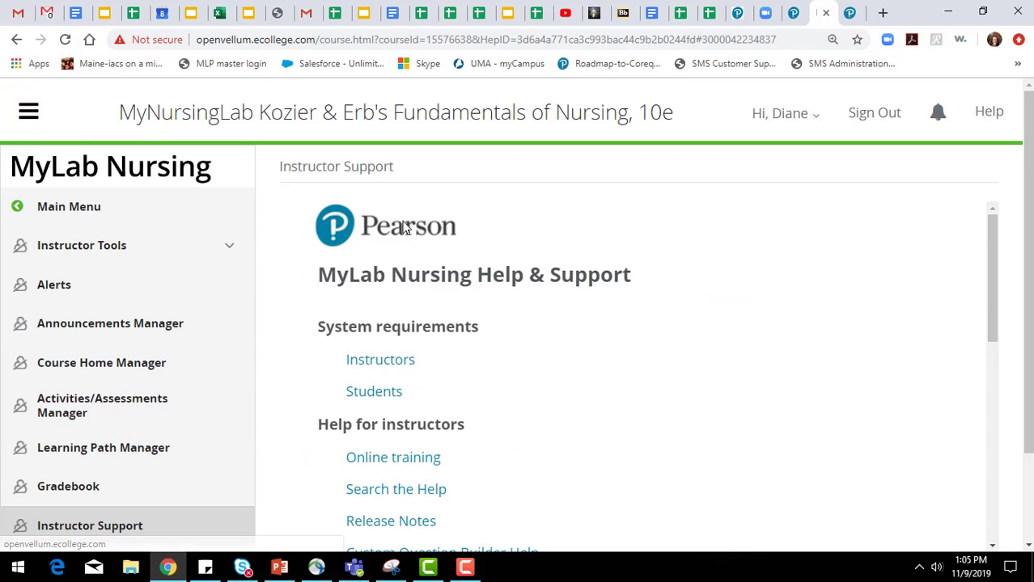
scroll(434, 376, down, 5)
scroll(449, 299, down, 1)
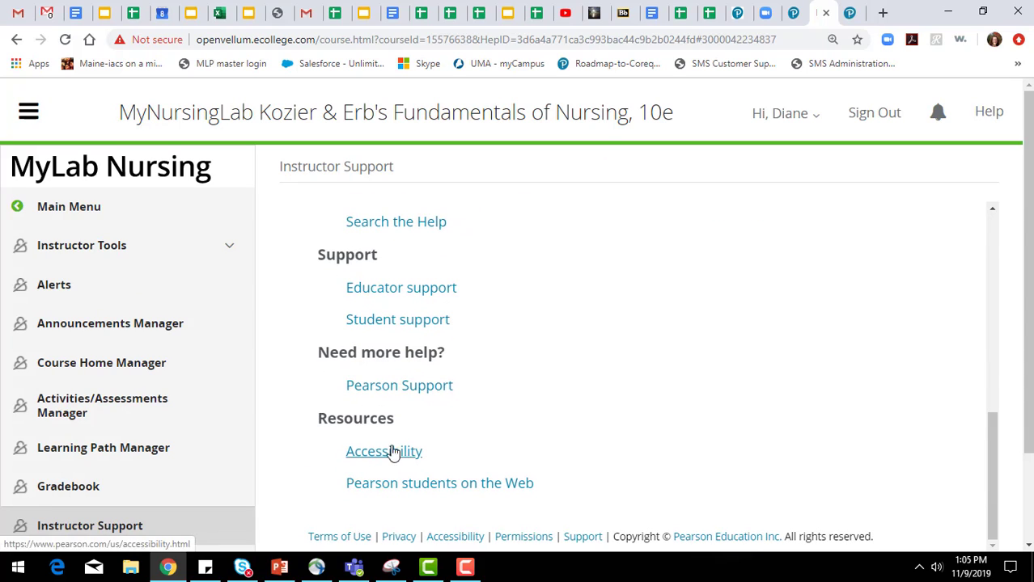
scroll(711, 242, up, 6)
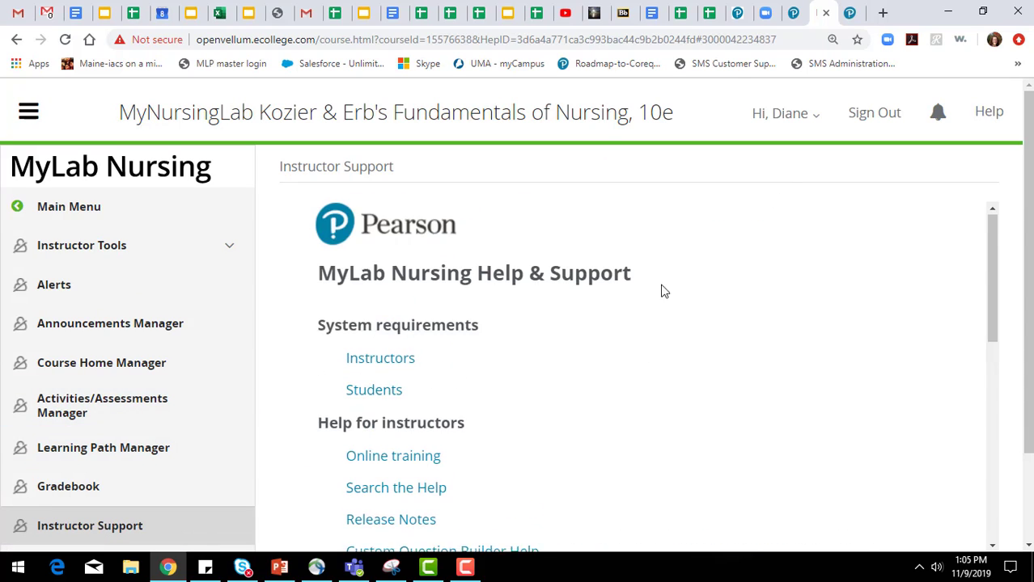
- Load mynursinglab.com in a new tab and open the Educators & Administrators Results Library
click(884, 16)
text(my)
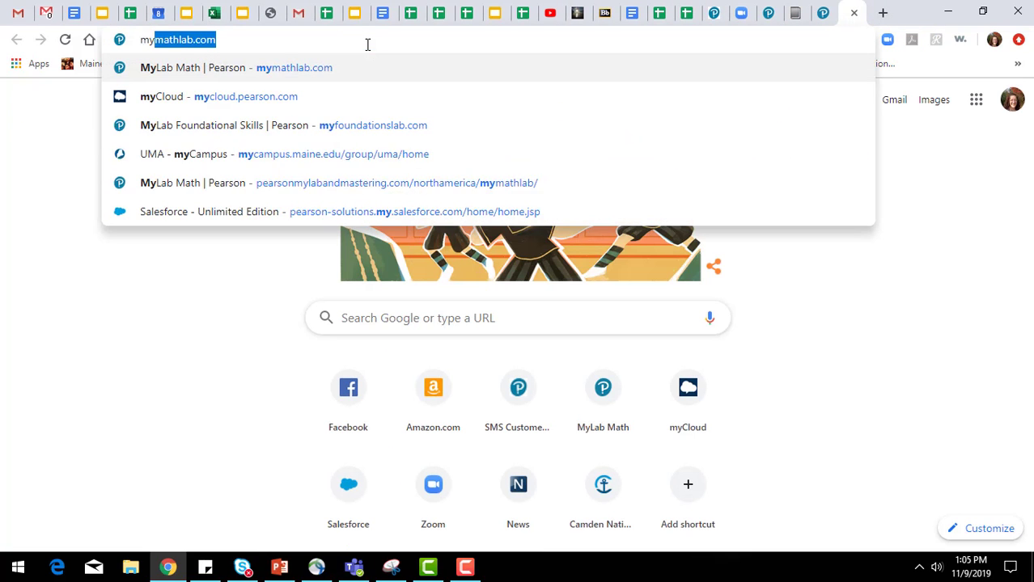
text(nur)
key(Return)
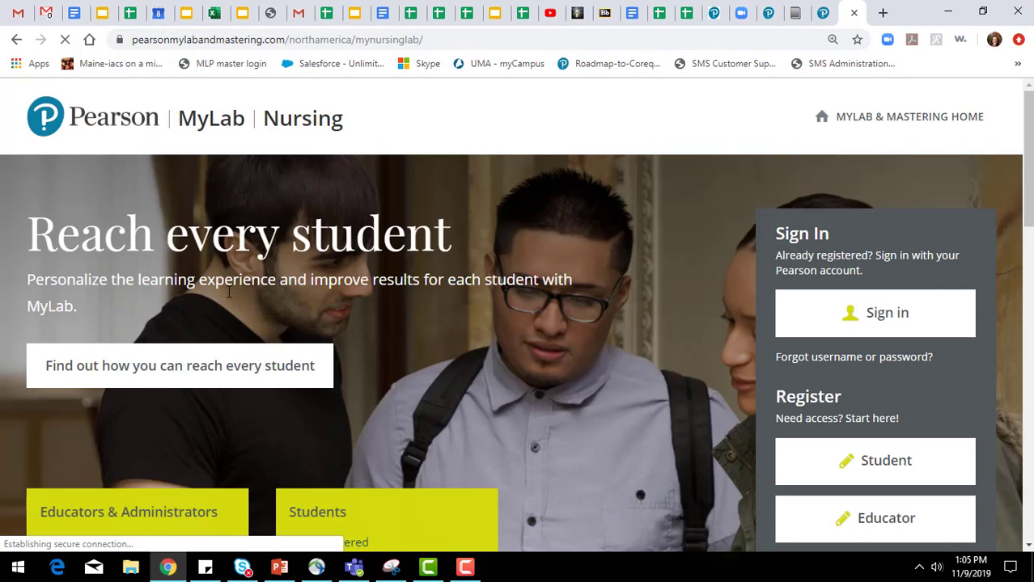
scroll(229, 293, down, 4)
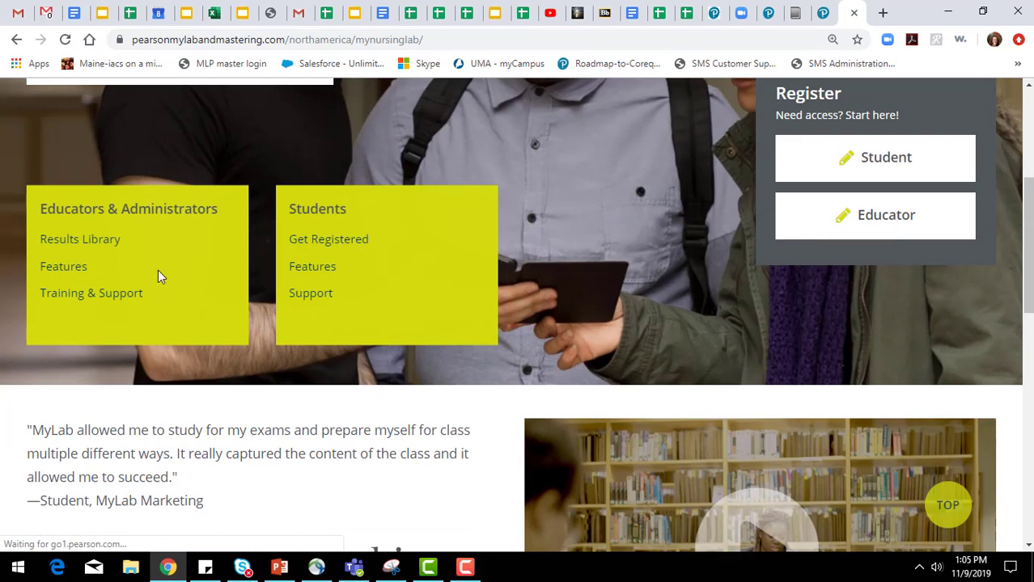
click(89, 243)
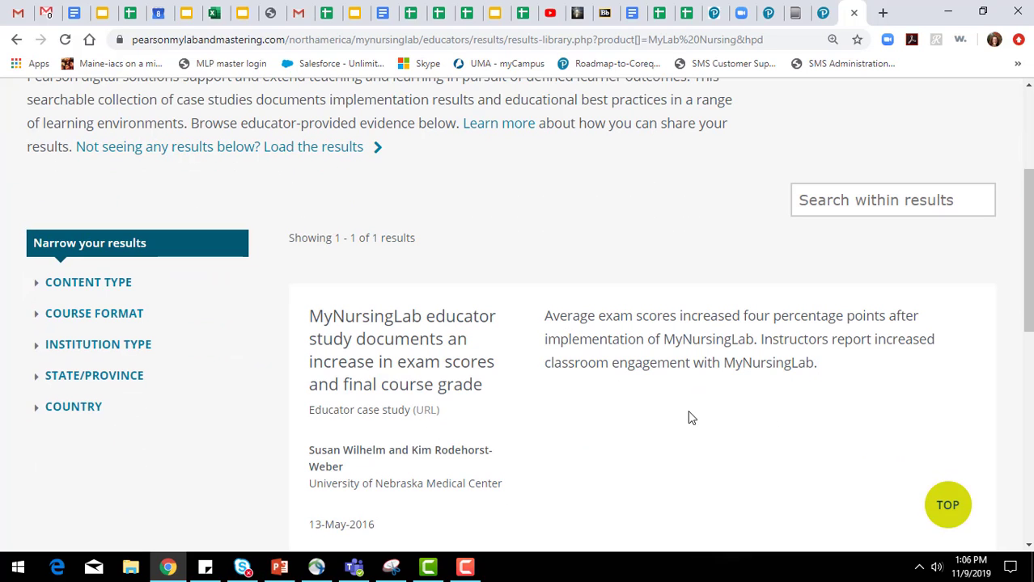
scroll(687, 400, up, 3)
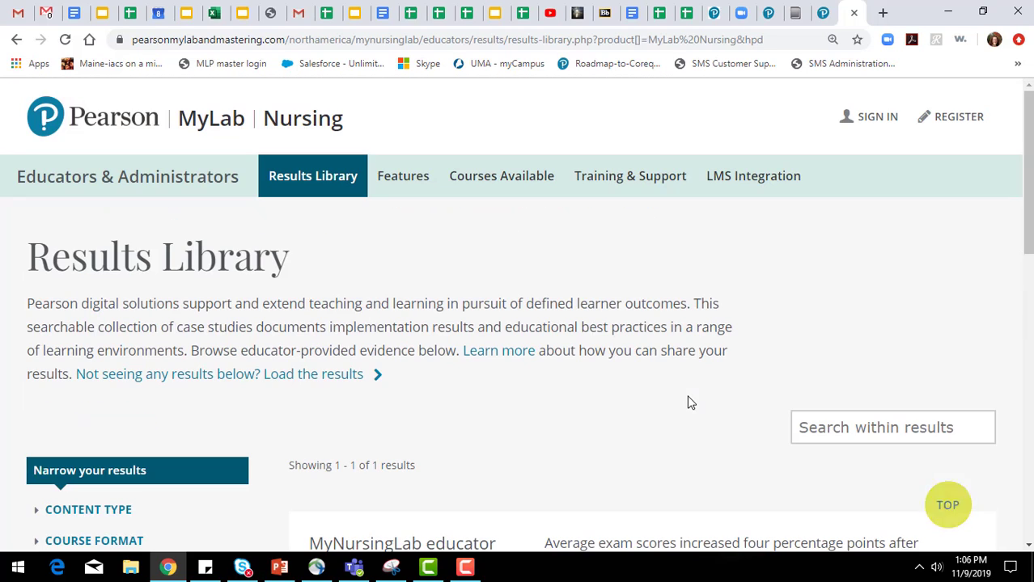
- Scroll through the educator Features page, then go back twice in the browser
click(406, 176)
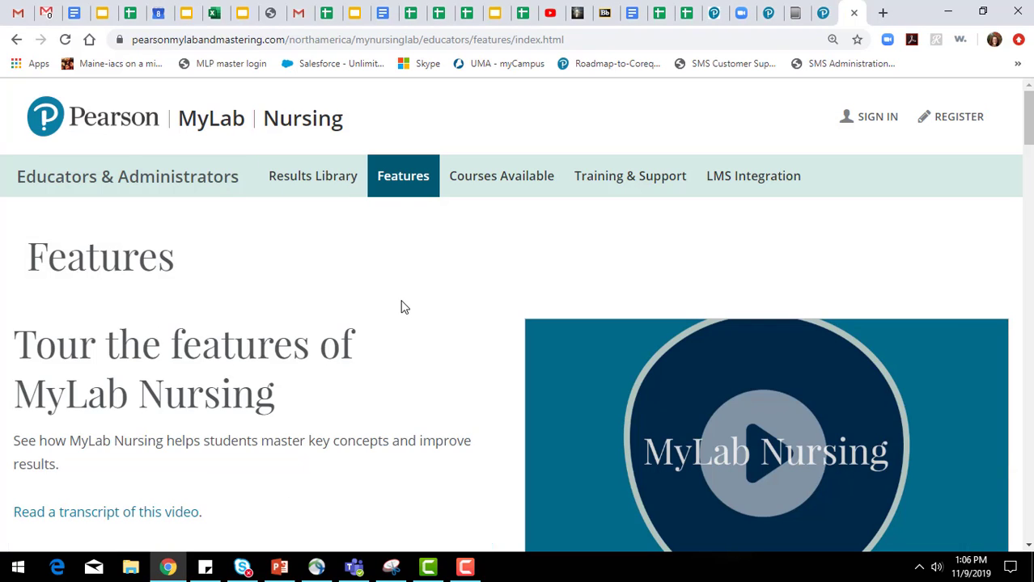
scroll(401, 306, down, 3)
scroll(404, 307, down, 3)
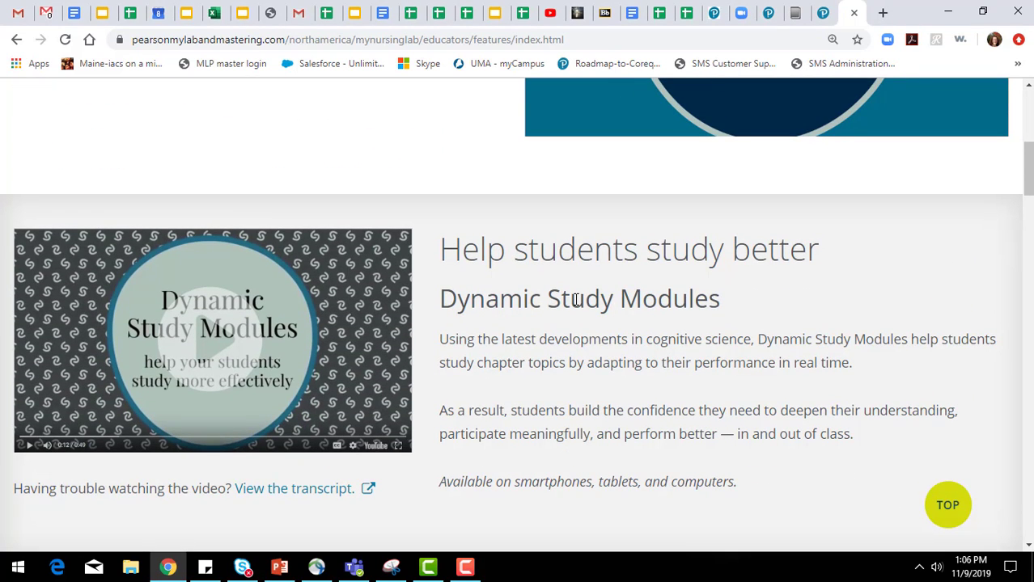
scroll(575, 299, down, 3)
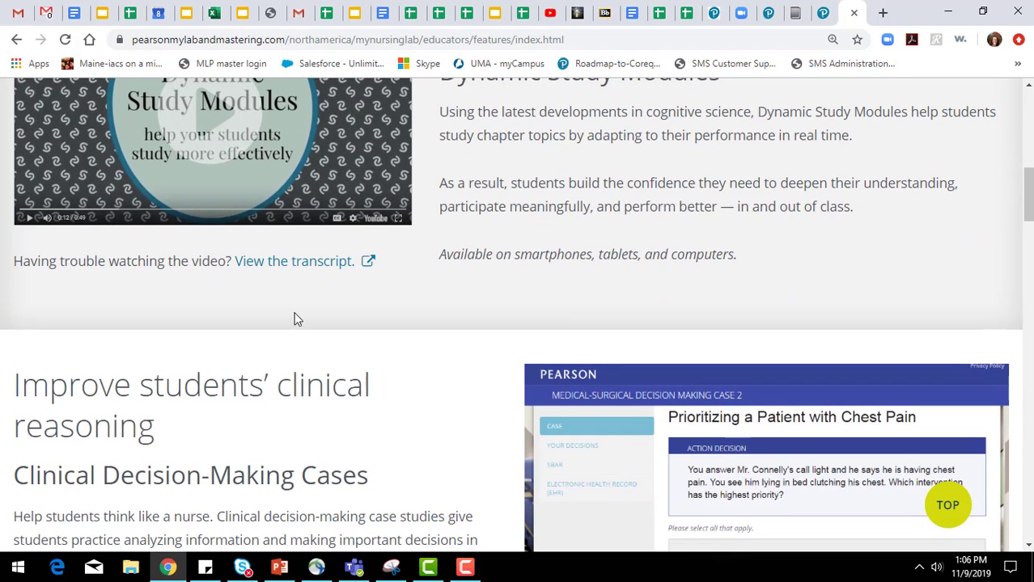
scroll(389, 368, down, 4)
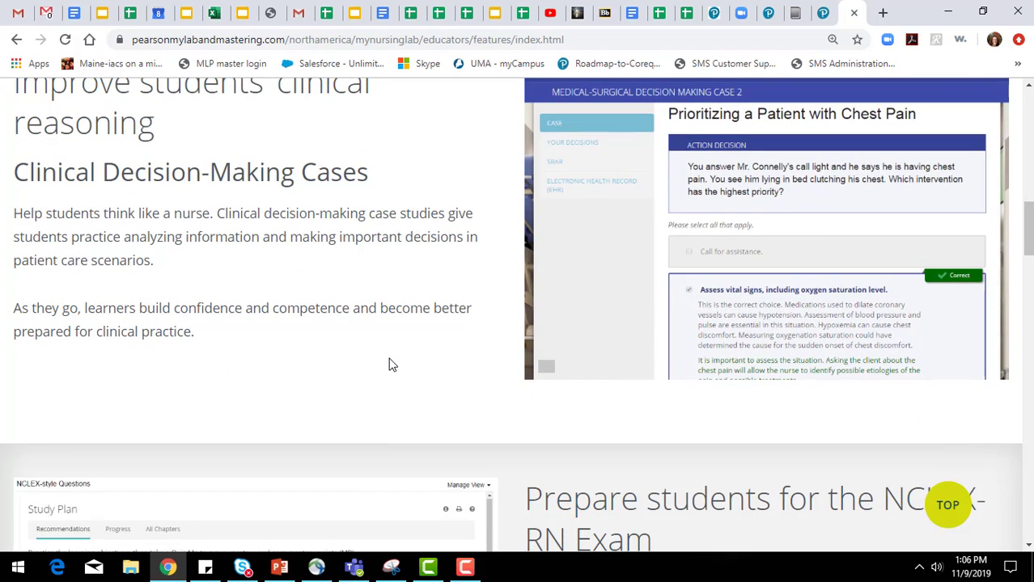
scroll(389, 365, down, 3)
scroll(389, 364, down, 3)
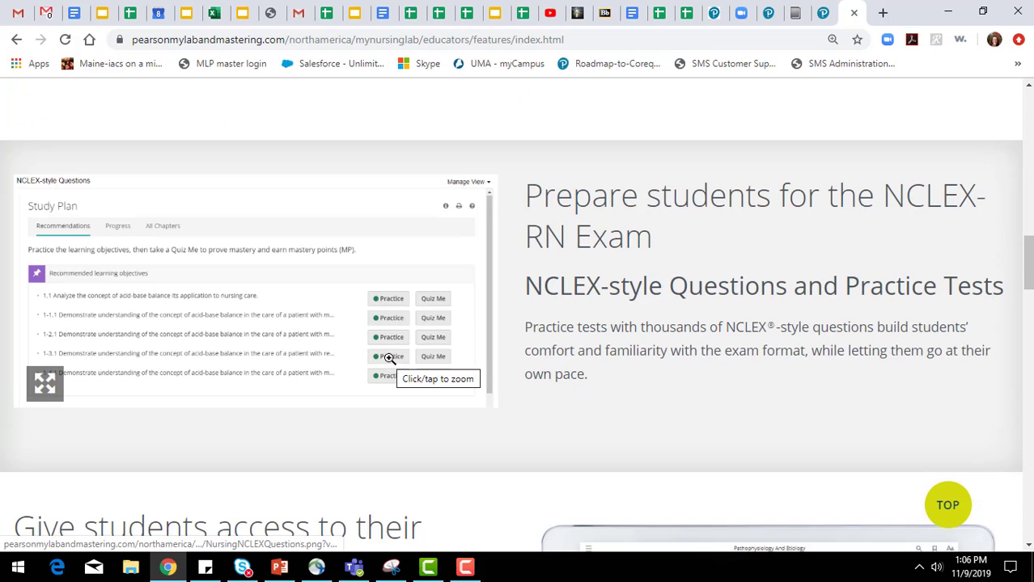
scroll(389, 358, down, 4)
scroll(389, 359, down, 3)
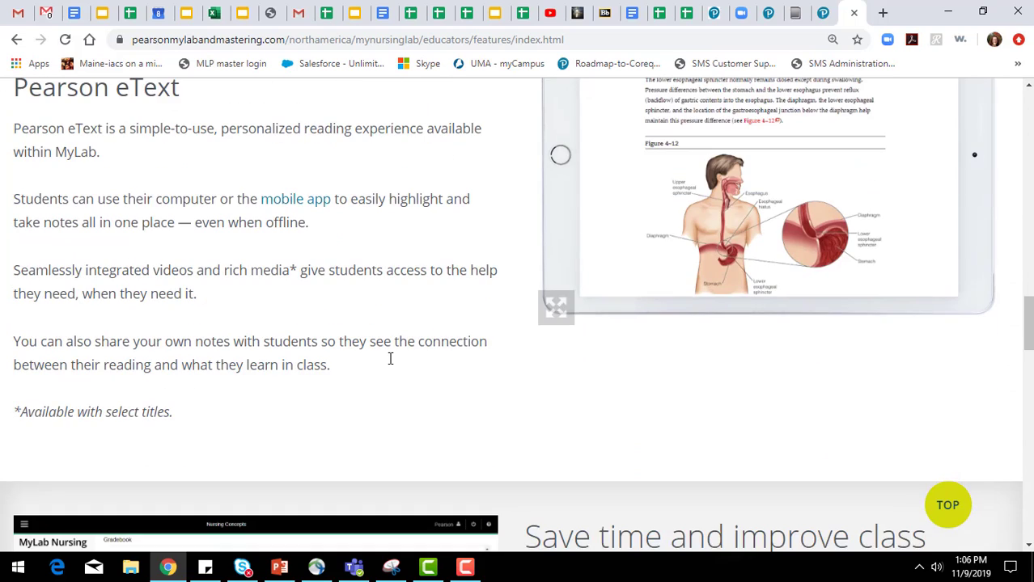
scroll(390, 359, down, 5)
scroll(389, 361, down, 4)
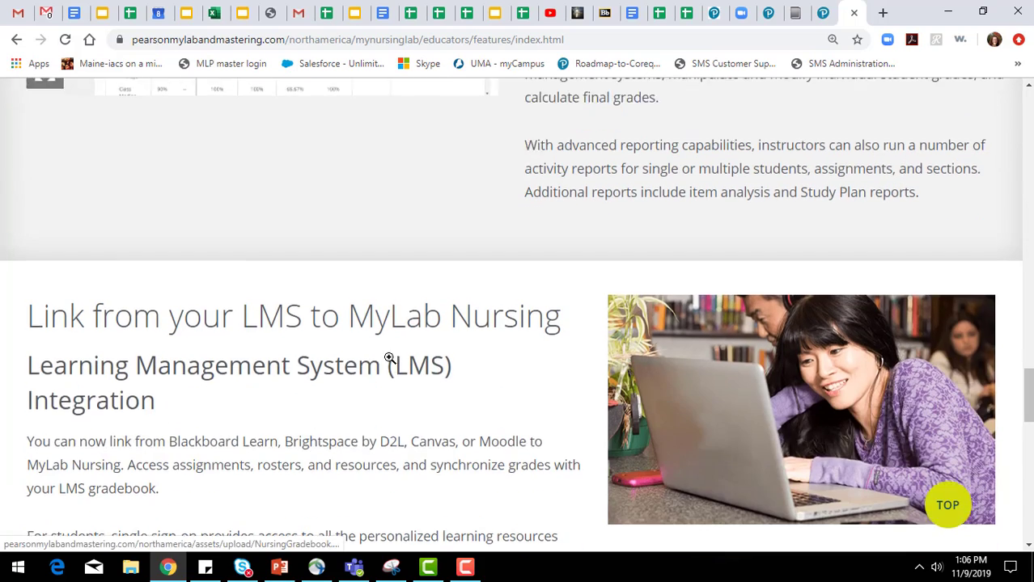
scroll(389, 360, up, 5)
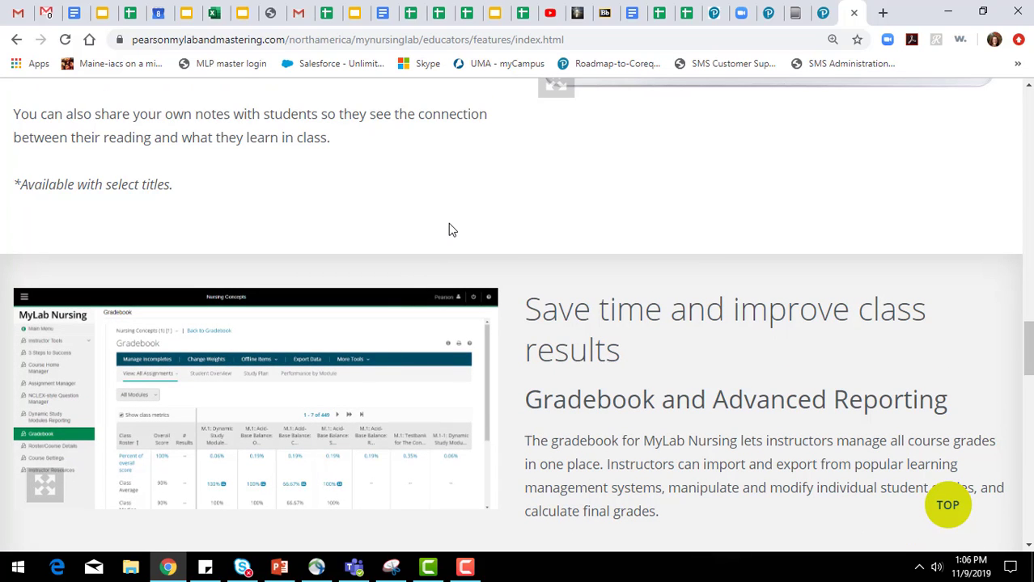
scroll(451, 229, down, 15)
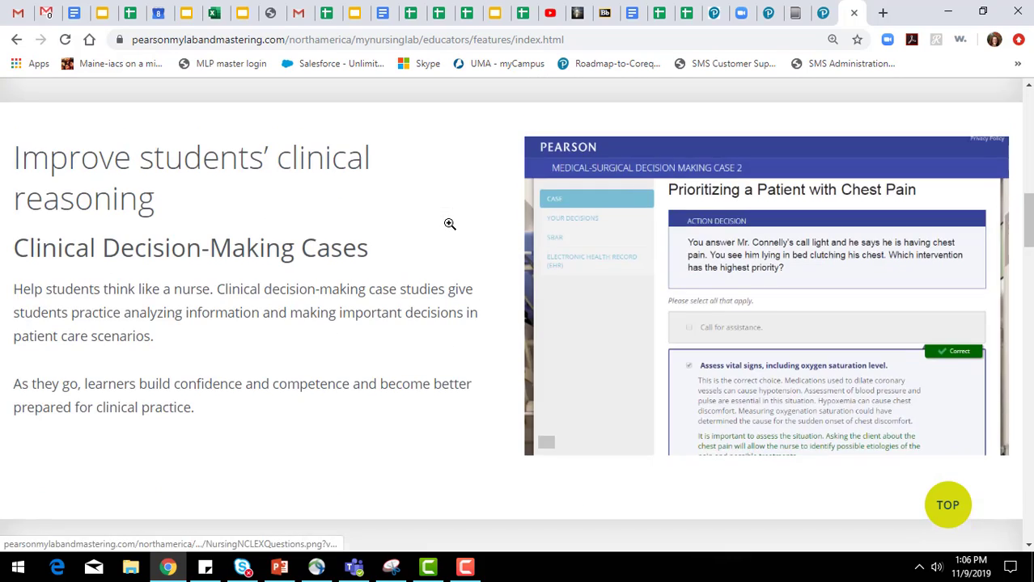
scroll(451, 230, up, 6)
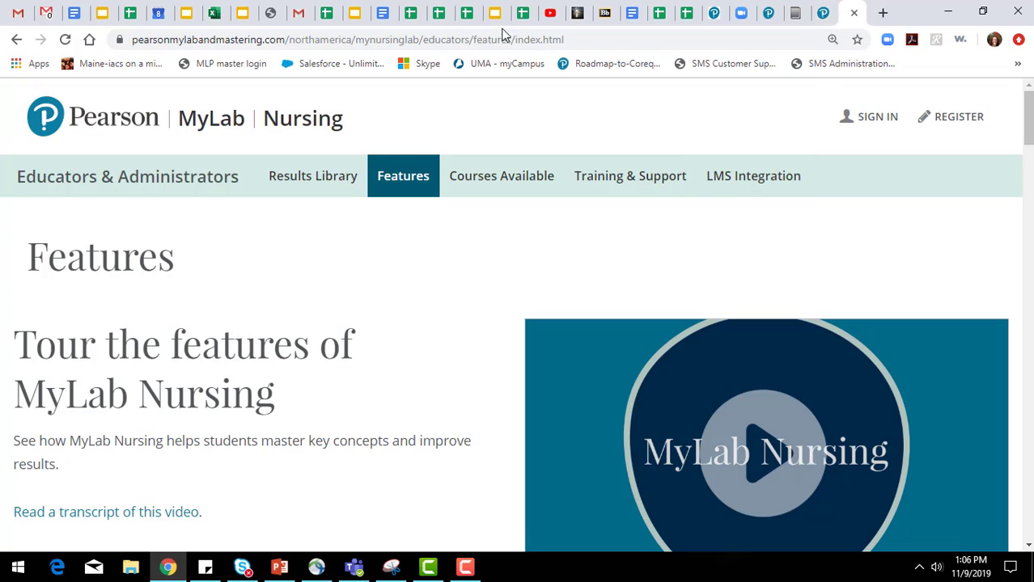
click(13, 39)
click(12, 40)
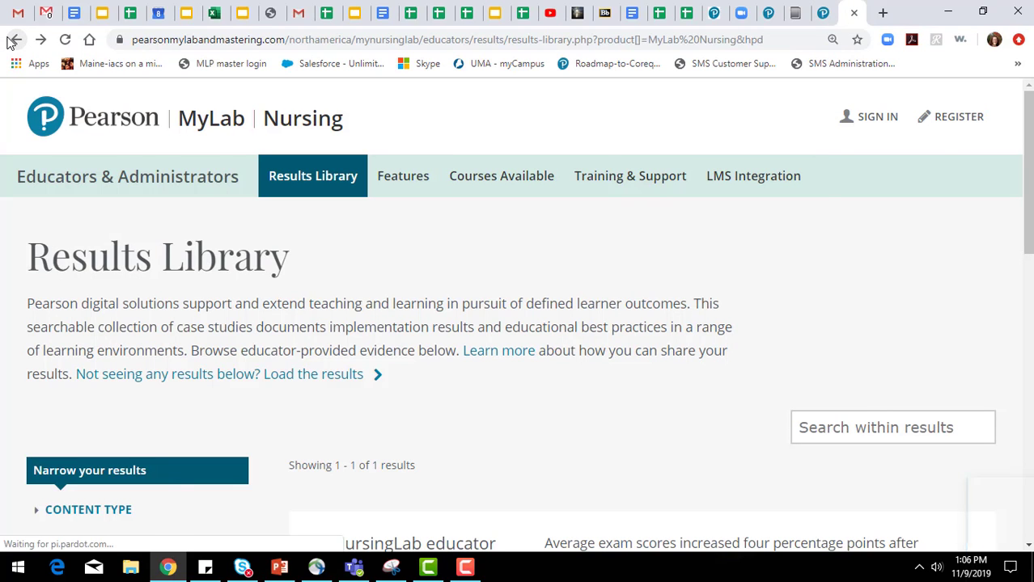